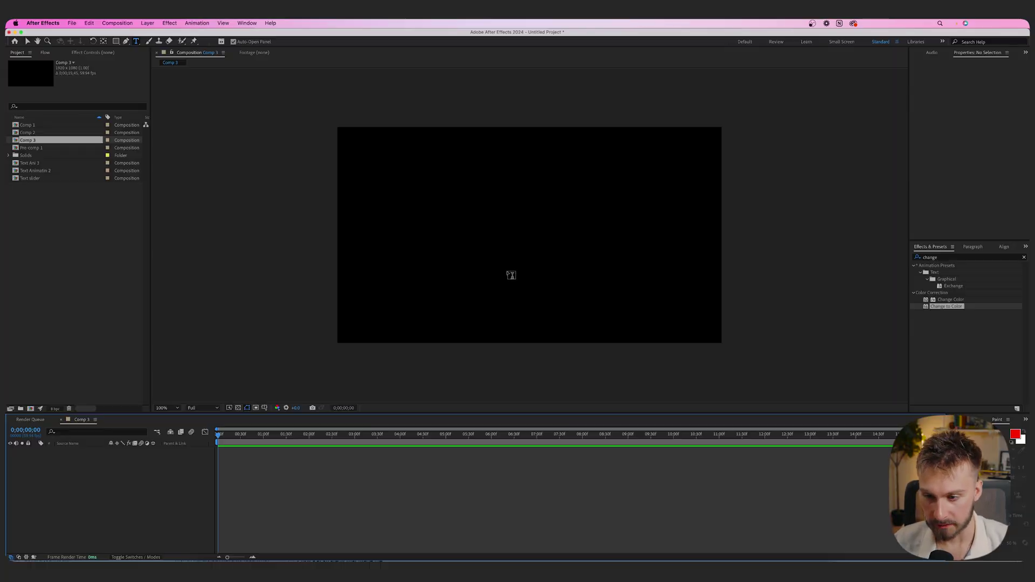
Review the current composition's settings for frame size, frame rate and duration, leaving them as they are.
{"action": "left_click", "coordinate": [131, 23]}
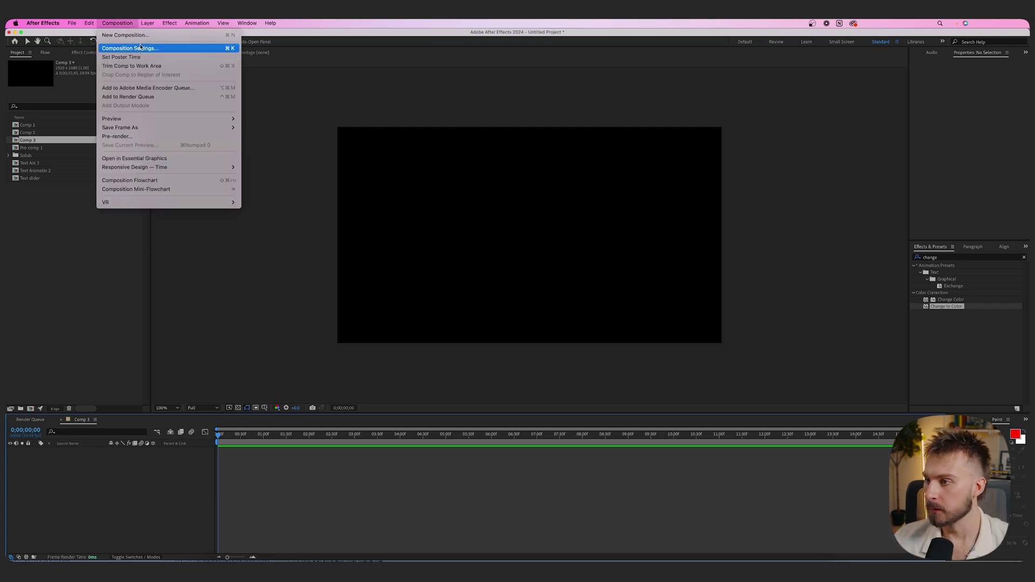
{"action": "left_click", "coordinate": [141, 48]}
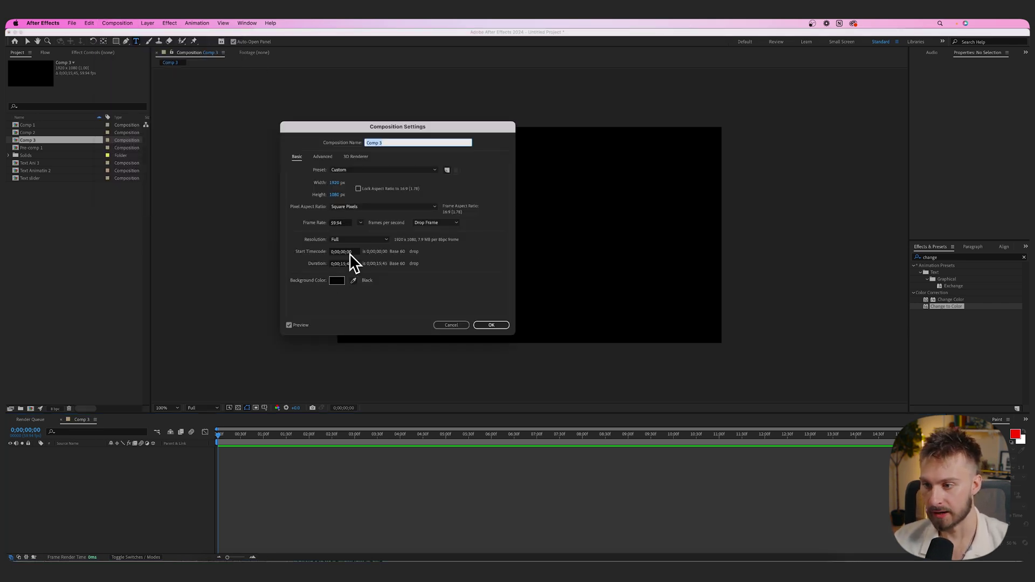
{"action": "left_click", "coordinate": [498, 325]}
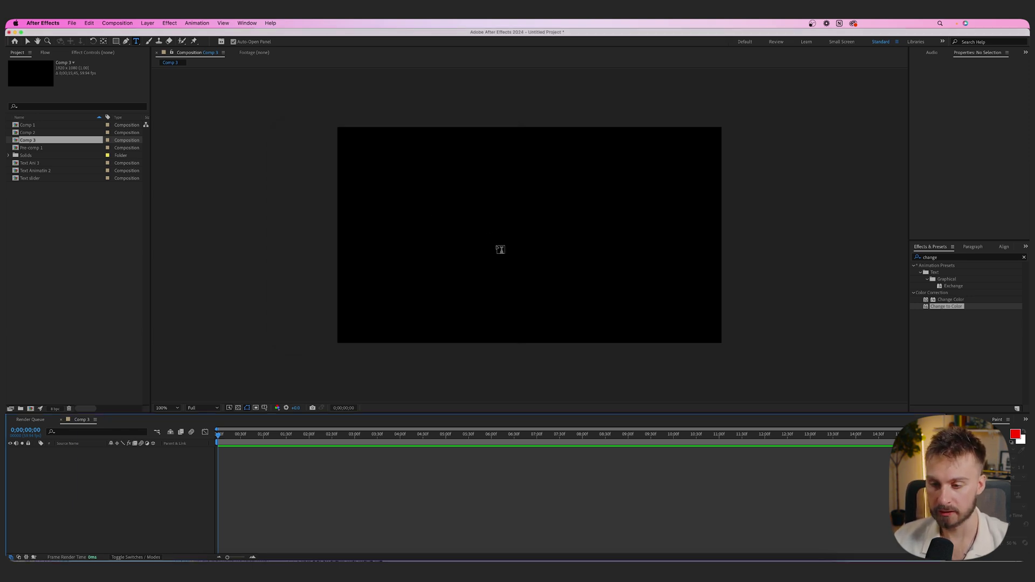
Create a text layer reading "this is a text slider animation" in the composition.
{"action": "left_click", "coordinate": [137, 43]}
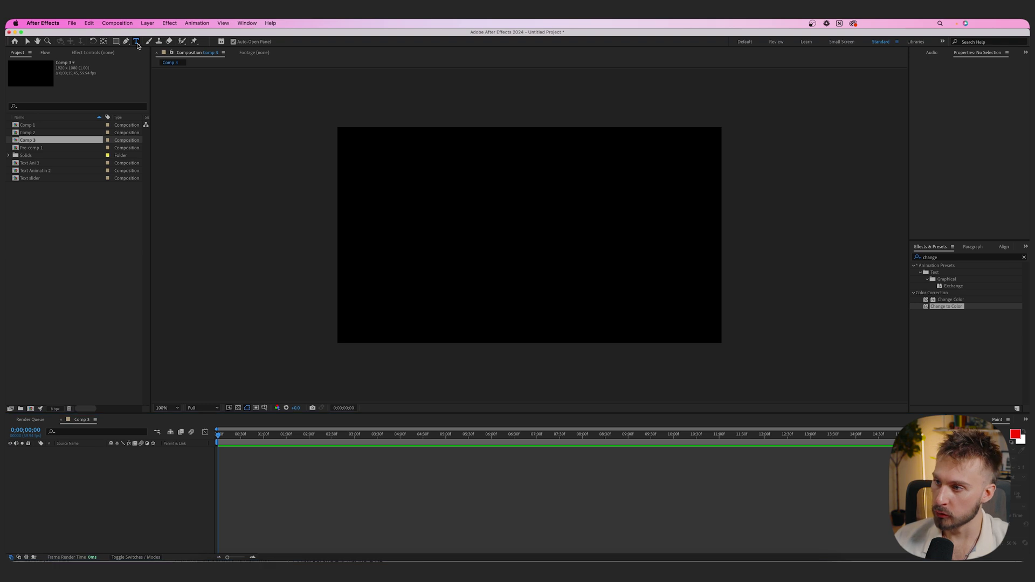
{"action": "left_click", "coordinate": [463, 247]}
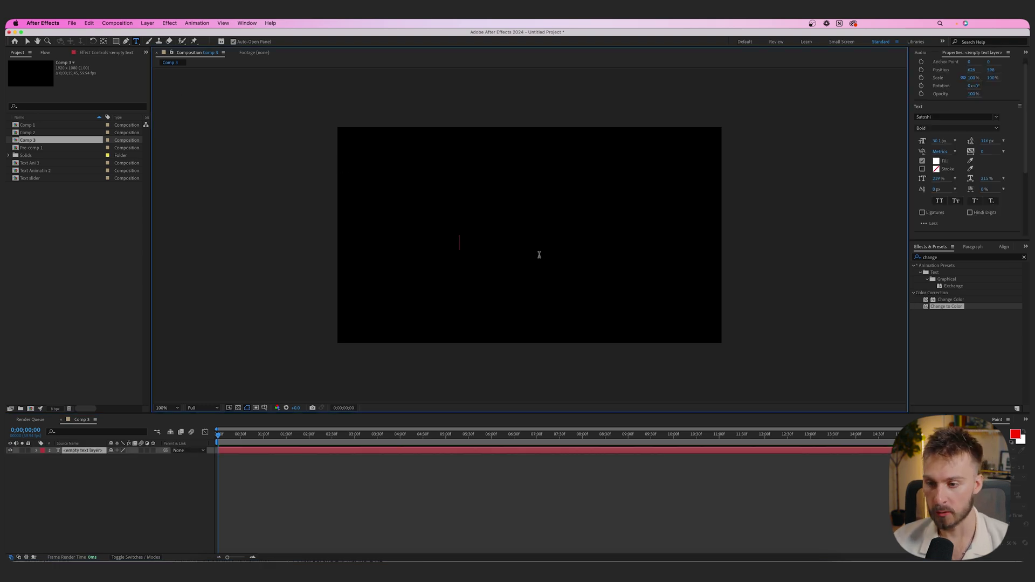
{"action": "type", "text": "this is a text slider animation"}
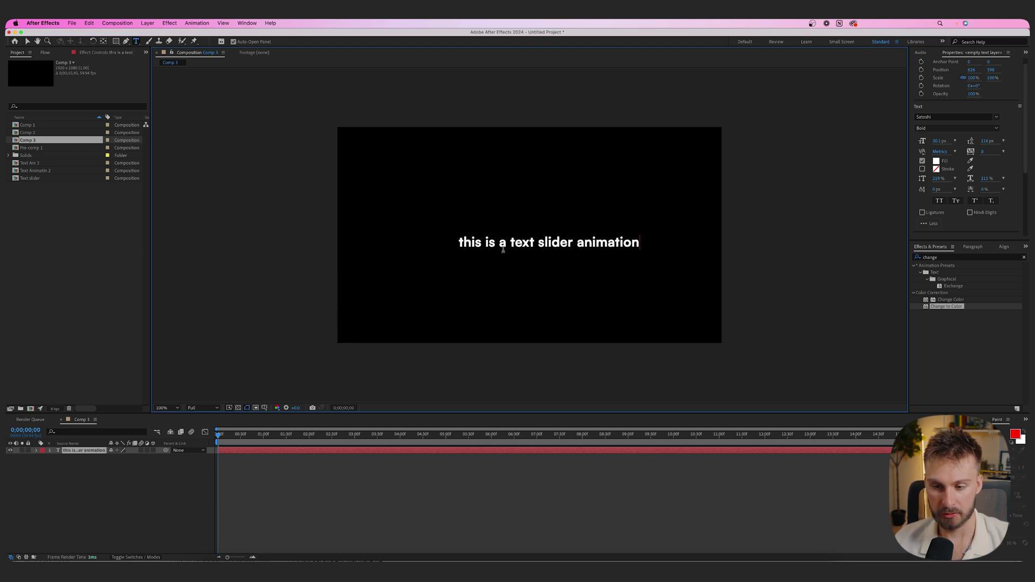
Set the whole text line to Helvetica Bold, reduce its size to about 24 px and tighten its tracking.
{"action": "key", "text": "super+a"}
{"action": "left_click", "coordinate": [982, 117]}
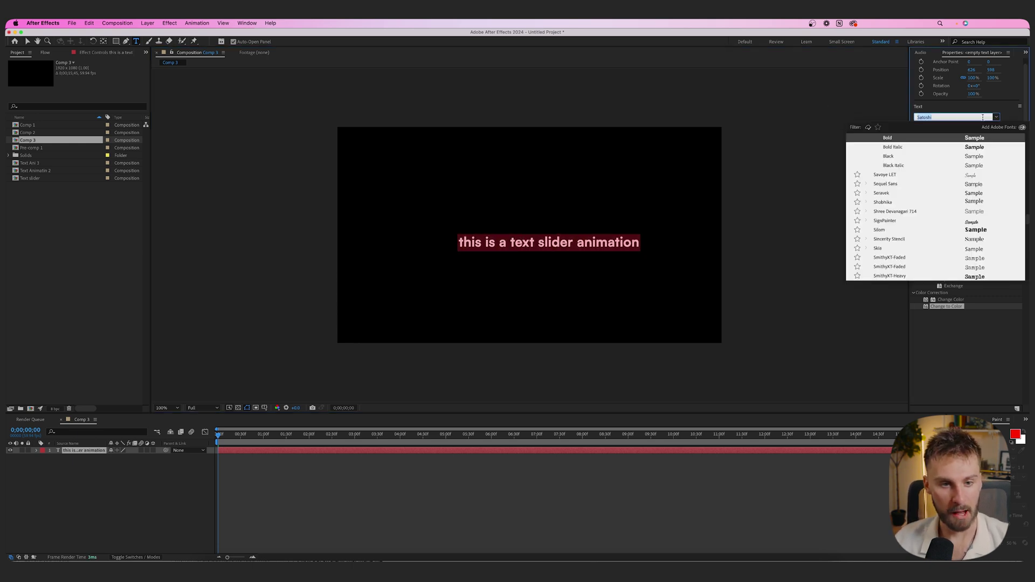
{"action": "type", "text": "helvet"}
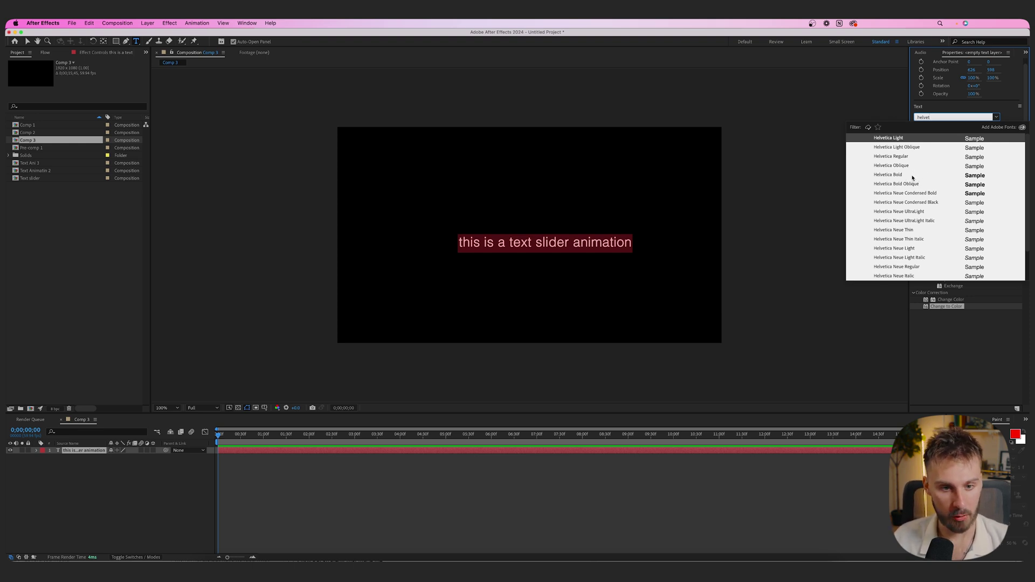
{"action": "left_click", "coordinate": [913, 176]}
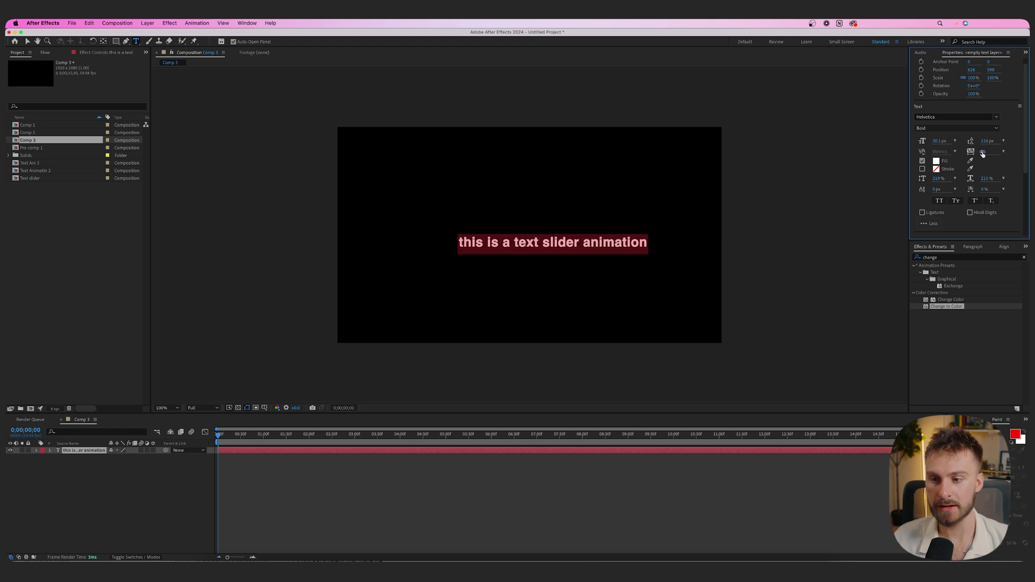
{"action": "left_click_drag", "start_coordinate": [982, 153], "coordinate": [942, 140]}
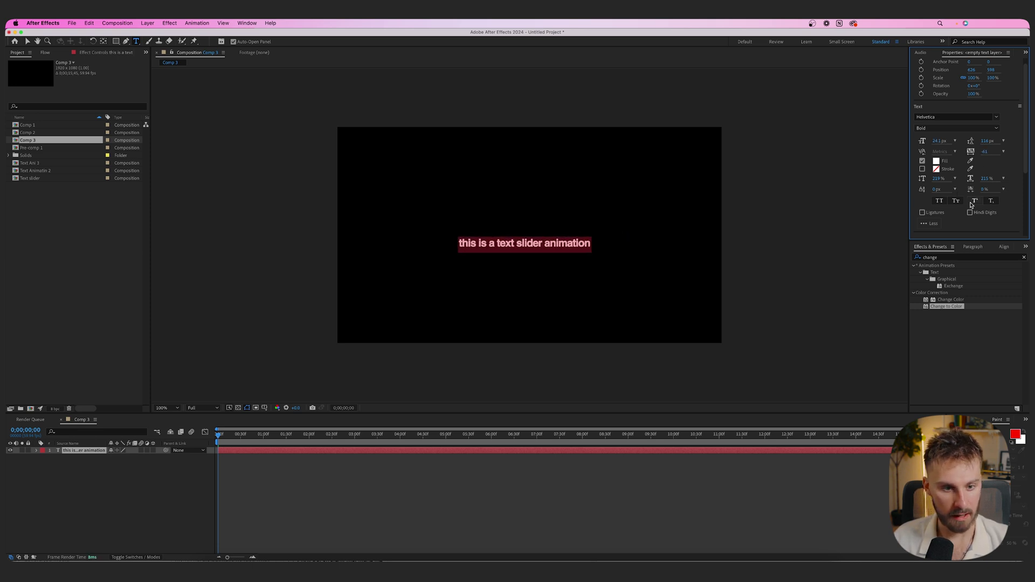
Centre the text layer horizontally and vertically in the composition.
{"action": "left_click", "coordinate": [1004, 246]}
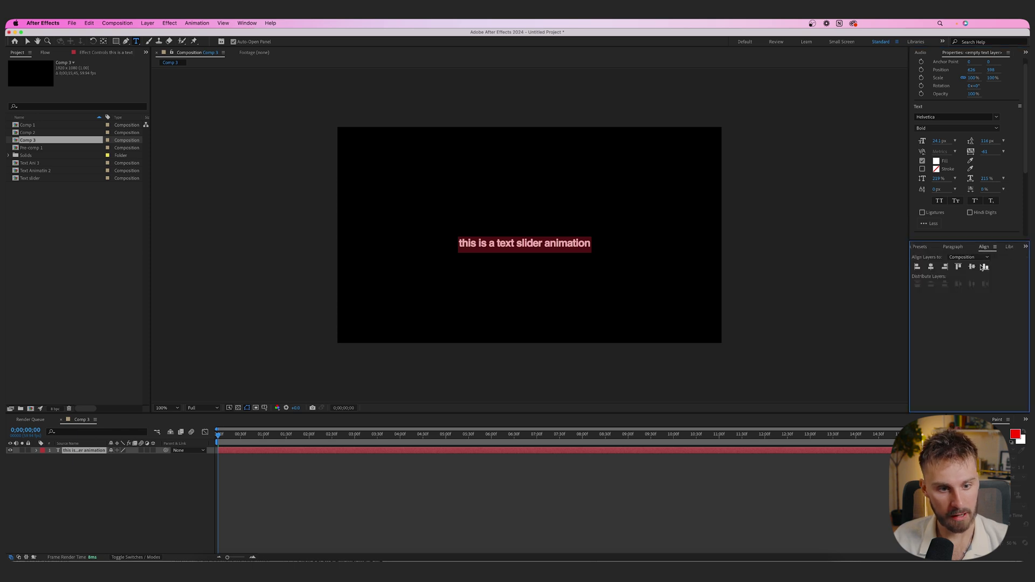
{"action": "left_click", "coordinate": [931, 267]}
{"action": "left_click", "coordinate": [971, 267]}
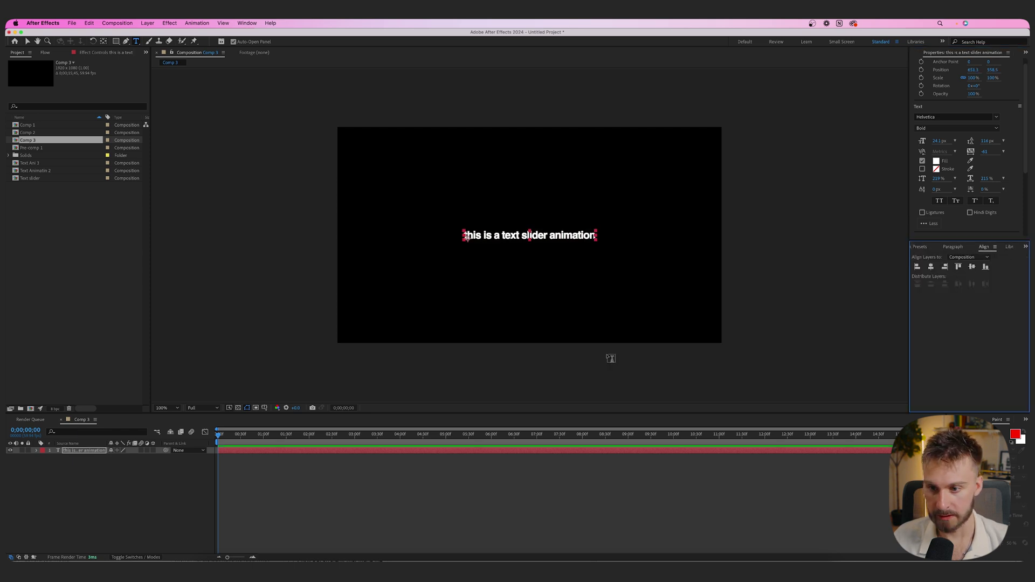
{"action": "left_click", "coordinate": [428, 481]}
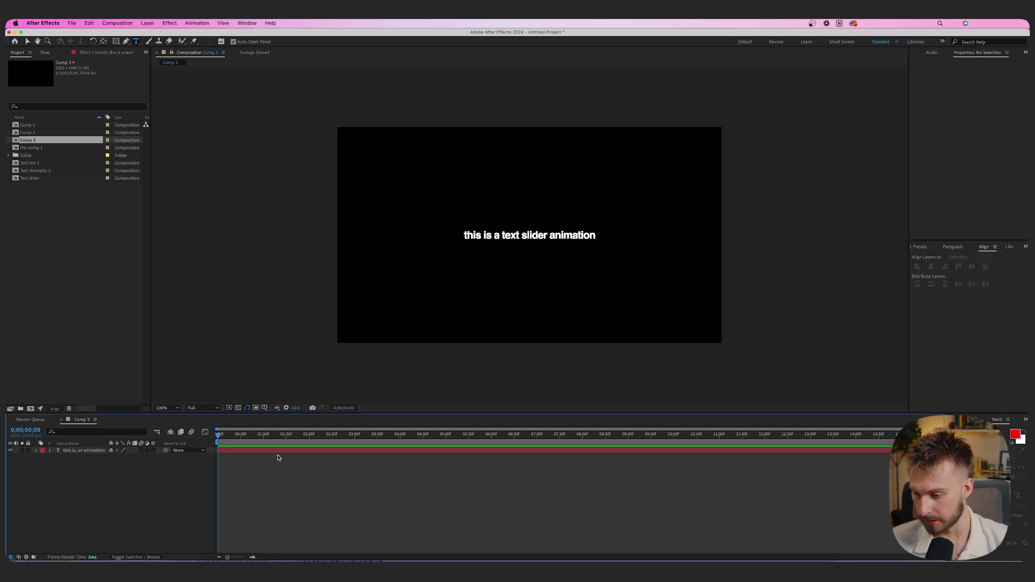
Duplicate the text layer and hide the upper copy.
{"action": "left_click", "coordinate": [285, 452]}
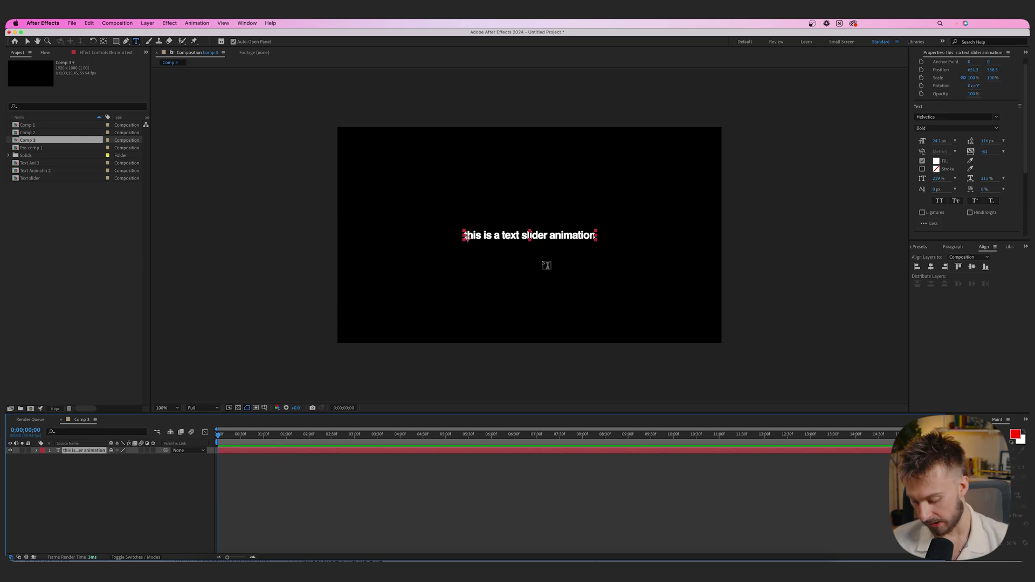
{"action": "key", "text": "super+d"}
{"action": "left_click", "coordinate": [10, 450]}
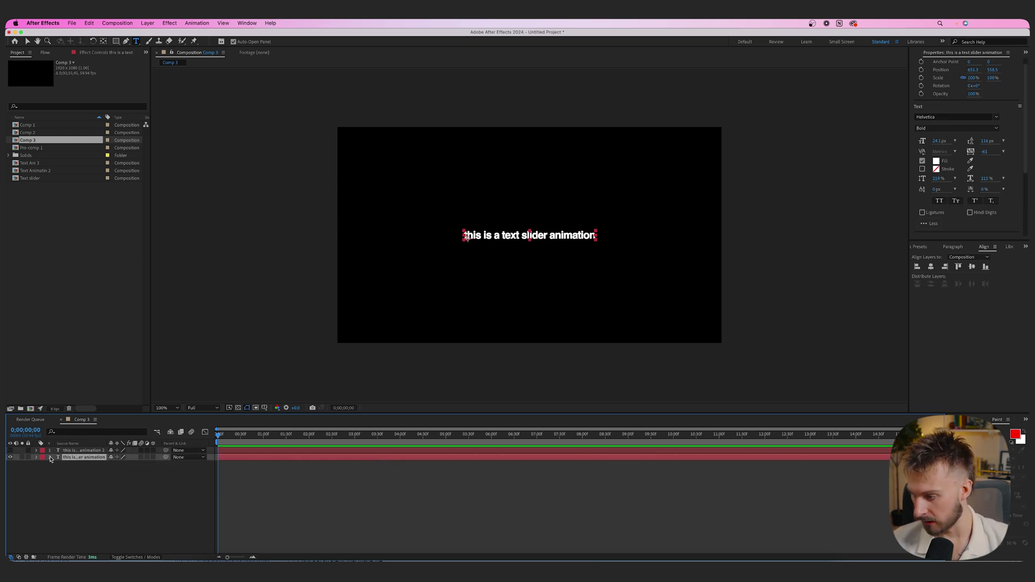
Change the fill of the lower, original text line to pure red (FF0000) as a placement reference.
{"action": "triple_click", "coordinate": [518, 233]}
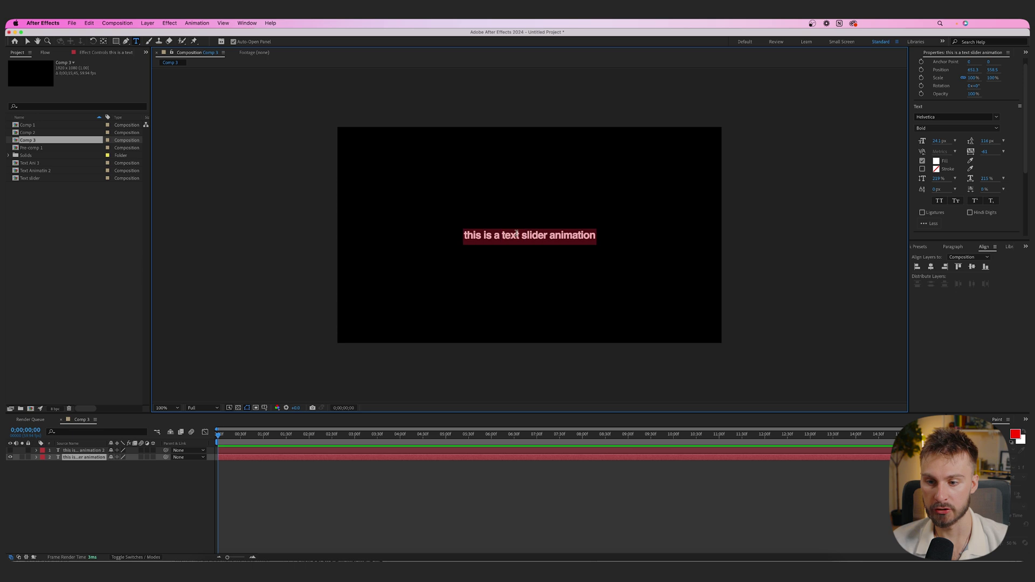
{"action": "left_click", "coordinate": [936, 161]}
{"action": "left_click_drag", "start_coordinate": [393, 377], "coordinate": [432, 291]}
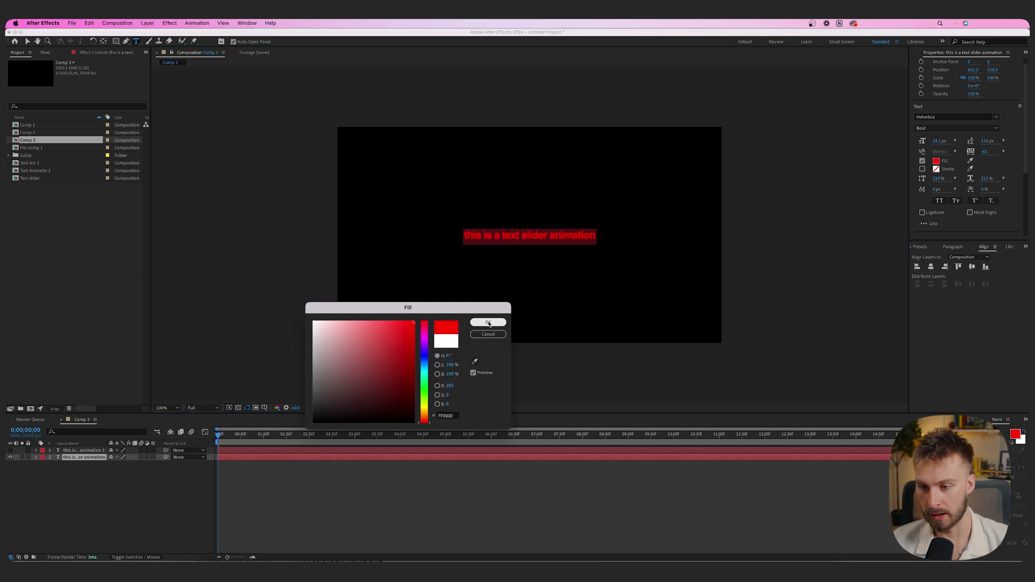
{"action": "left_click", "coordinate": [488, 324]}
{"action": "scroll", "coordinate": [499, 270], "scroll_direction": "up", "scroll_amount": 1}
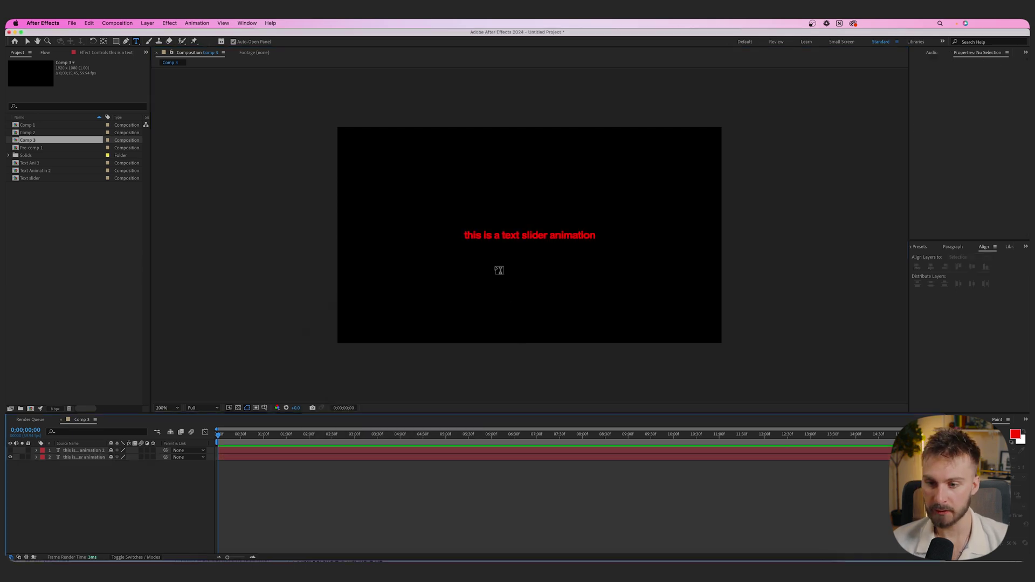
{"action": "scroll", "coordinate": [499, 270], "scroll_direction": "up", "scroll_amount": 2}
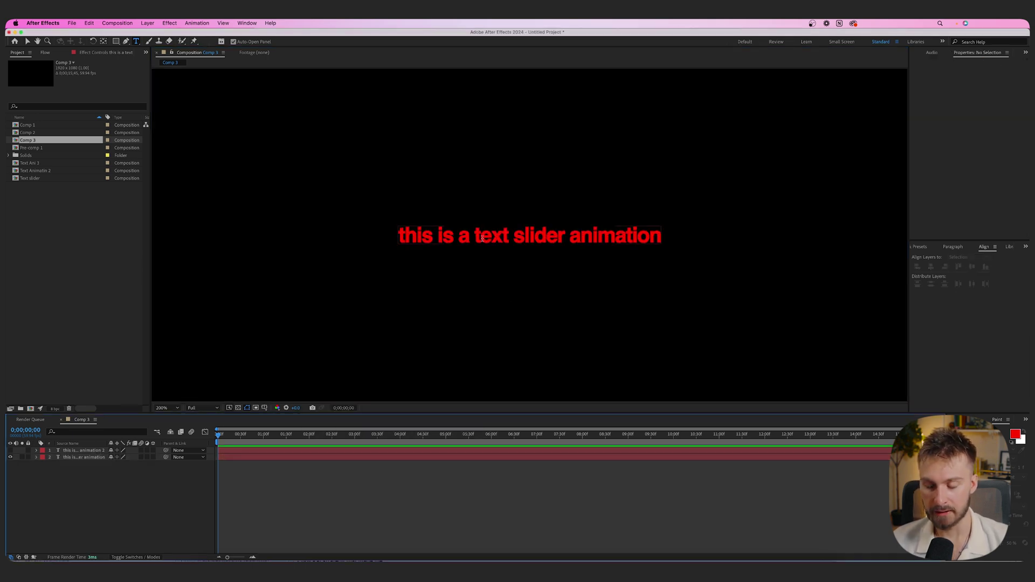
Show the white duplicate text layer again and delete everything in it except the word "this".
{"action": "left_click", "coordinate": [225, 451]}
{"action": "left_click", "coordinate": [10, 450]}
{"action": "left_click_drag", "start_coordinate": [437, 236], "coordinate": [698, 240]}
{"action": "key", "text": "BackSpace"}
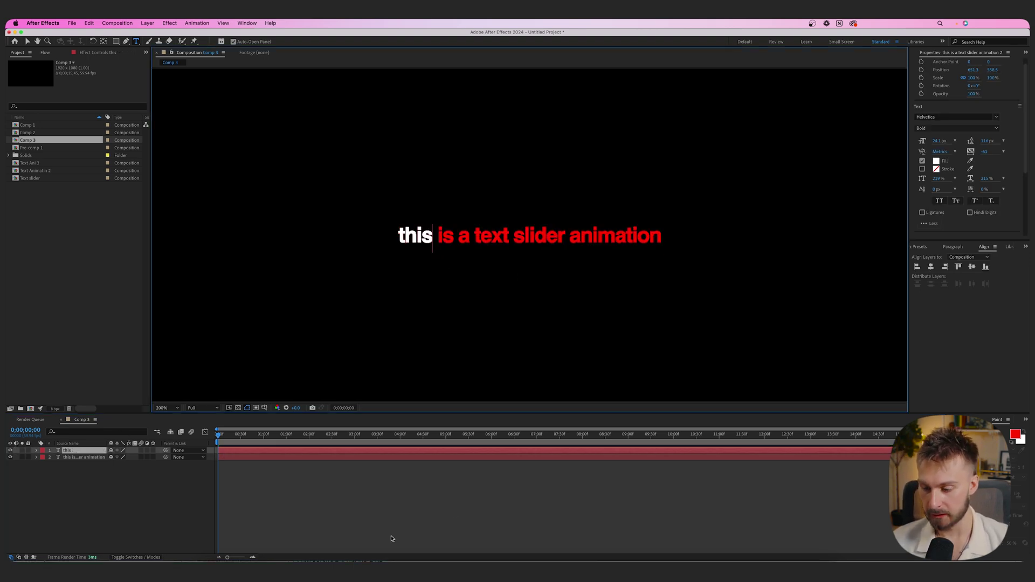
{"action": "left_click", "coordinate": [452, 511]}
{"action": "key", "text": "period"}
Duplicate the "this" layer, change the copy's text to "is" and place it over the matching red word.
{"action": "left_click", "coordinate": [273, 451]}
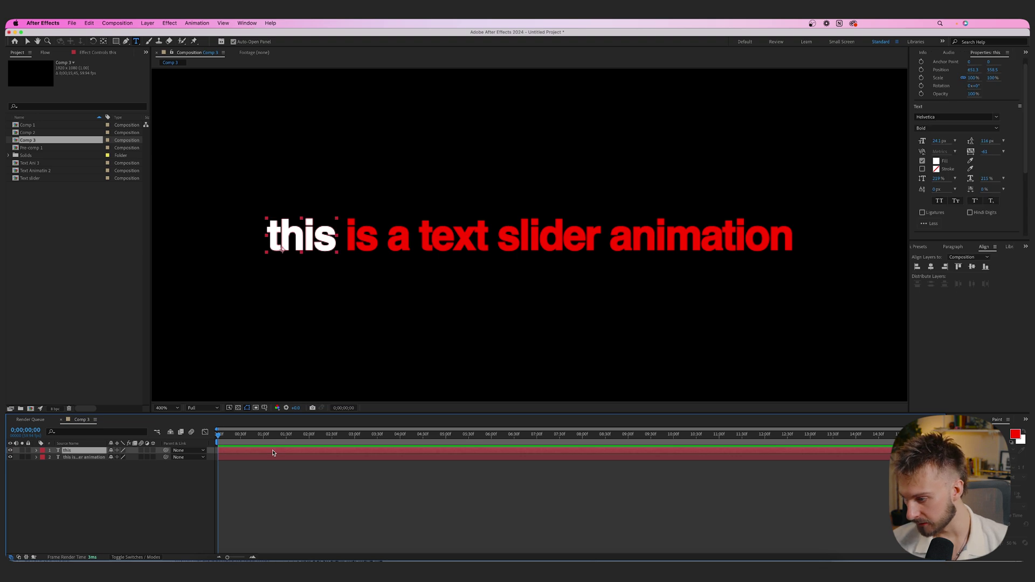
{"action": "key", "text": "super+d"}
{"action": "key", "text": "v"}
{"action": "left_click", "coordinate": [312, 239]}
{"action": "left_click_drag", "start_coordinate": [312, 239], "coordinate": [382, 239]}
{"action": "double_click", "coordinate": [362, 239]}
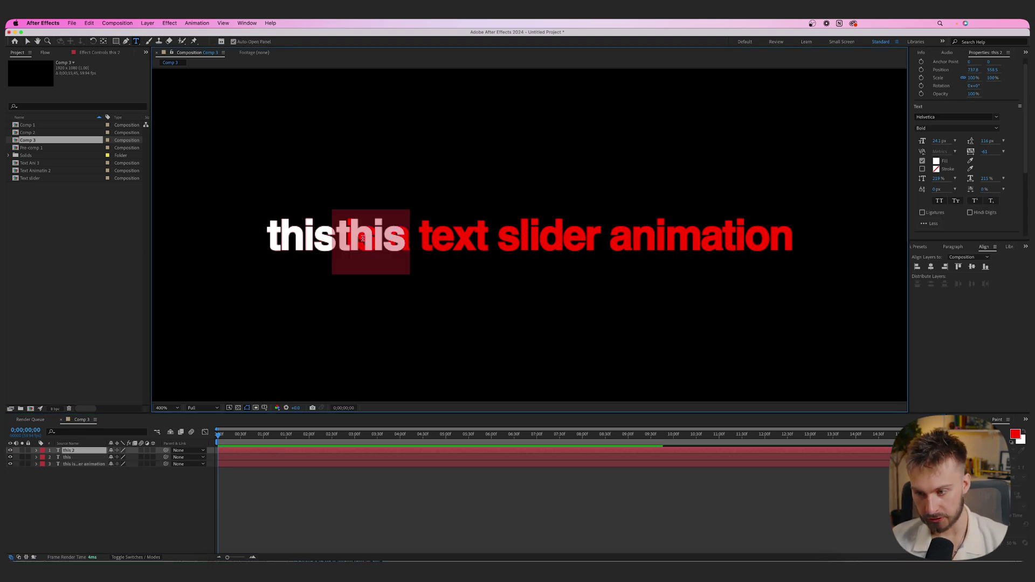
{"action": "type", "text": "is"}
{"action": "key", "text": "Escape"}
{"action": "key", "text": "v"}
{"action": "left_click_drag", "start_coordinate": [365, 236], "coordinate": [374, 236]}
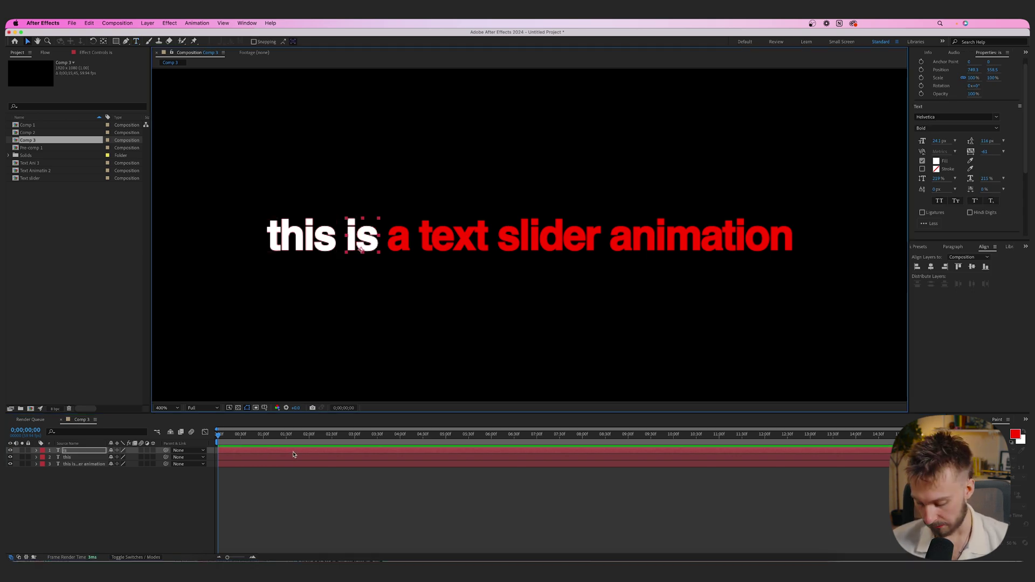
Duplicate the "is" layer, move the copy over the next red word and change its text to "a".
{"action": "key", "text": "super+d"}
{"action": "left_click_drag", "start_coordinate": [362, 240], "coordinate": [399, 241]}
{"action": "double_click", "coordinate": [399, 242]}
{"action": "type", "text": "a"}
{"action": "left_click", "coordinate": [27, 41]}
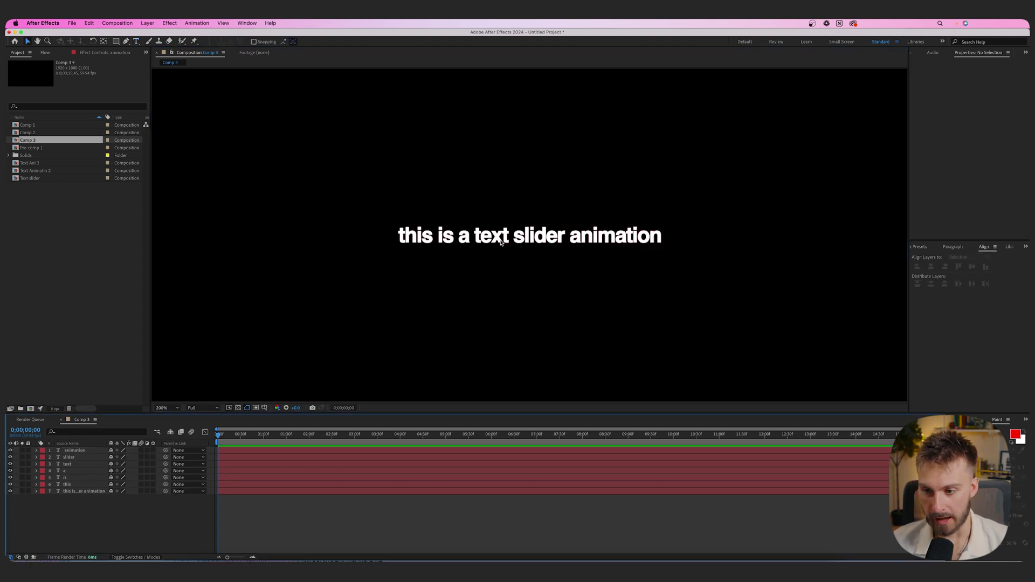
Check the white words against the red reference line, and hide the full-sentence reference layer.
{"action": "key", "text": "period"}
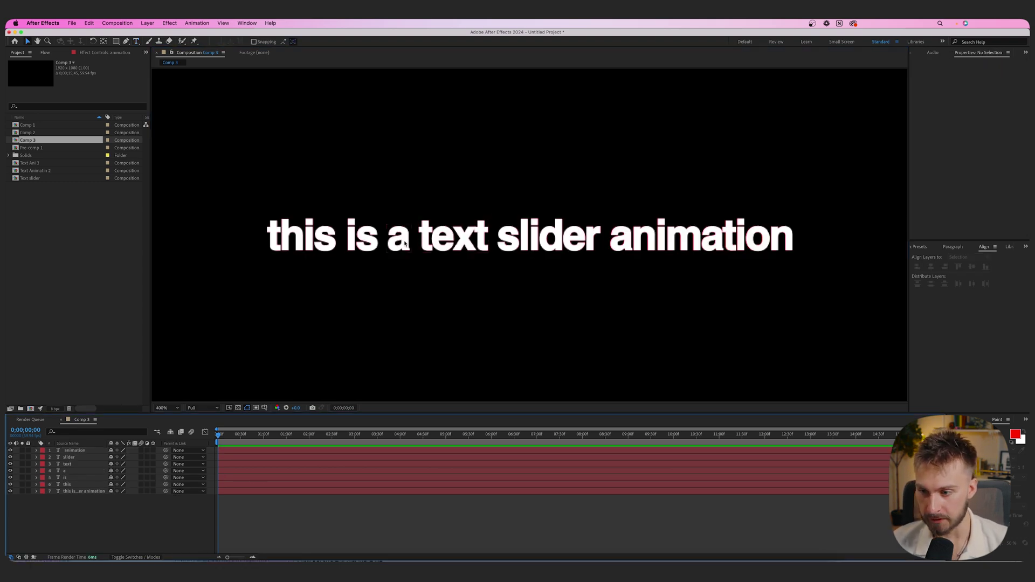
{"action": "left_click", "coordinate": [23, 492]}
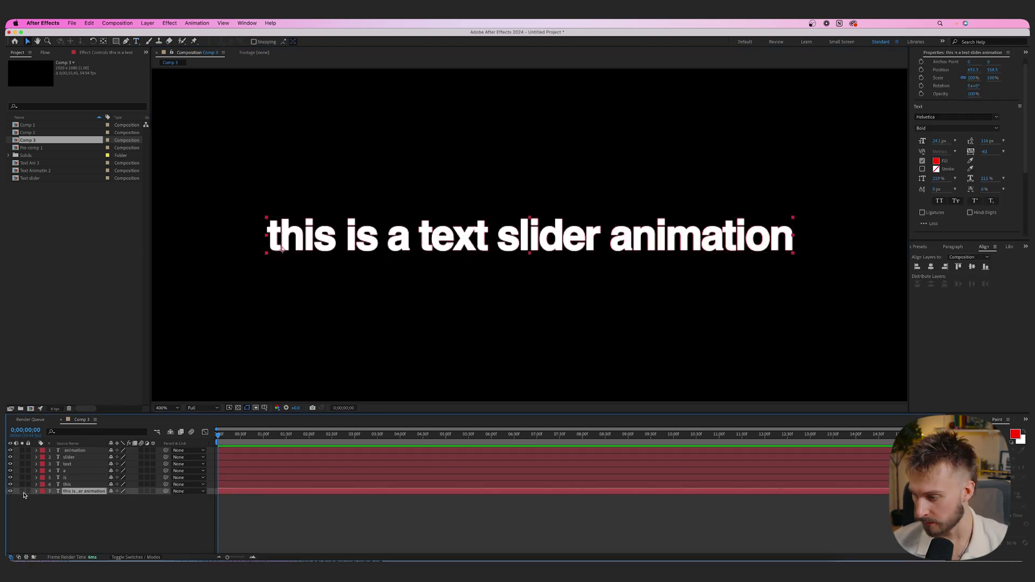
{"action": "left_click", "coordinate": [9, 491]}
{"action": "key", "text": "comma"}
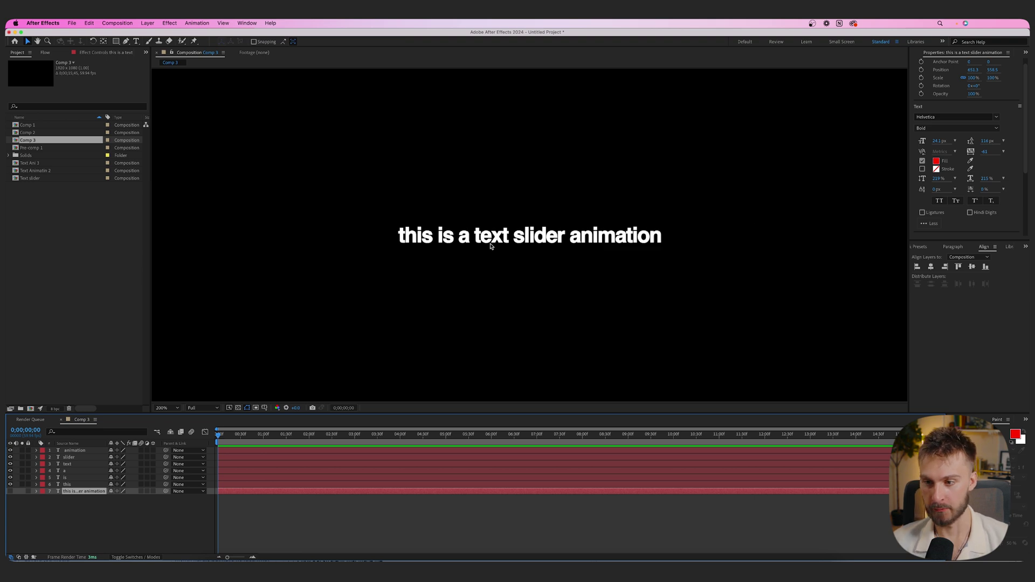
Add a null object to the composition above the word layers.
{"action": "key", "text": "super+shift+a"}
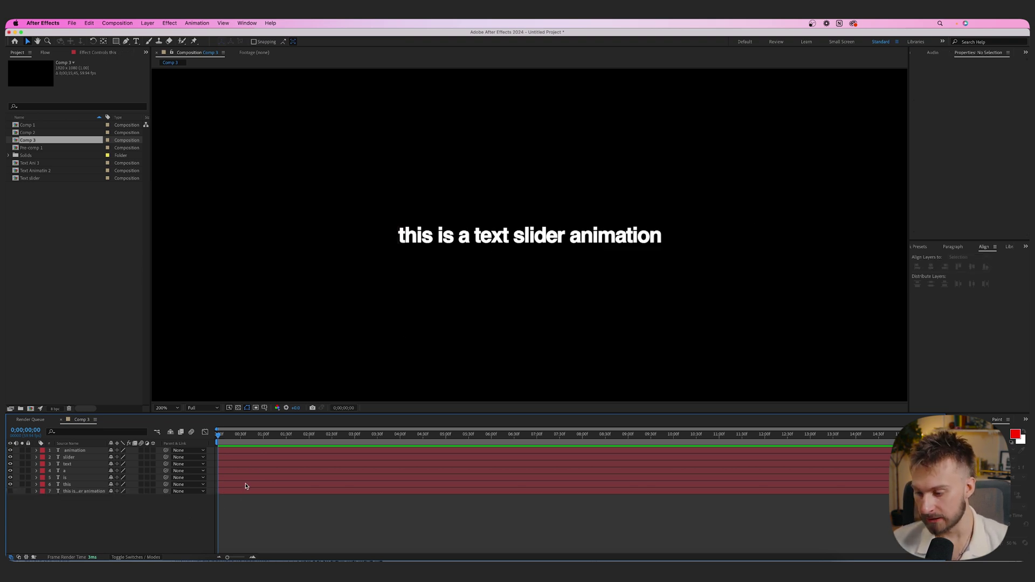
{"action": "left_click", "coordinate": [227, 485]}
{"action": "left_click", "coordinate": [230, 452], "text": "shift"}
{"action": "left_click", "coordinate": [149, 513]}
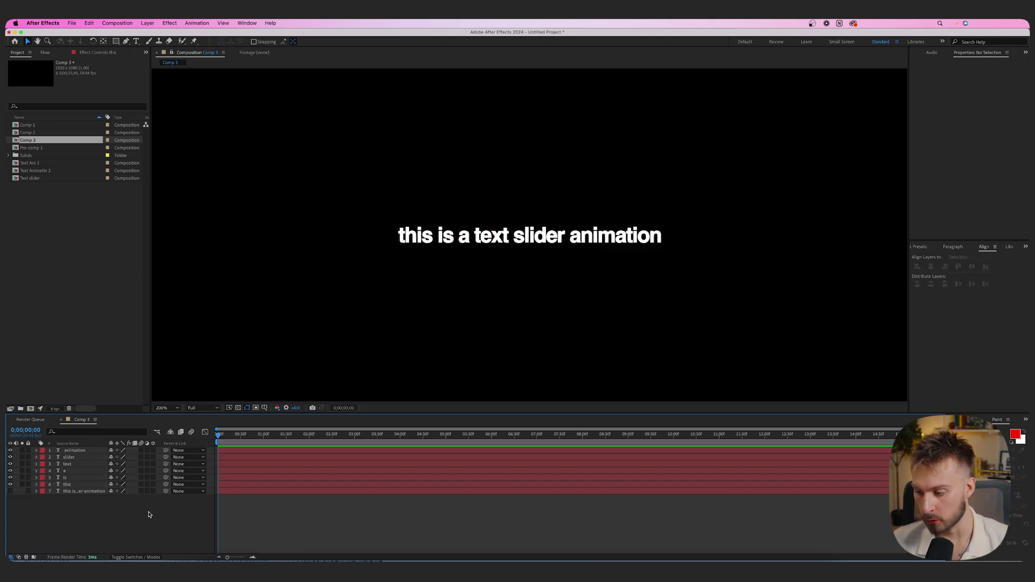
{"action": "right_click", "coordinate": [141, 508]}
{"action": "mouse_move", "coordinate": [161, 455]}
{"action": "left_click", "coordinate": [269, 486]}
Parent all six word layers, from "this" to "animation", to the null object.
{"action": "left_click", "coordinate": [221, 492]}
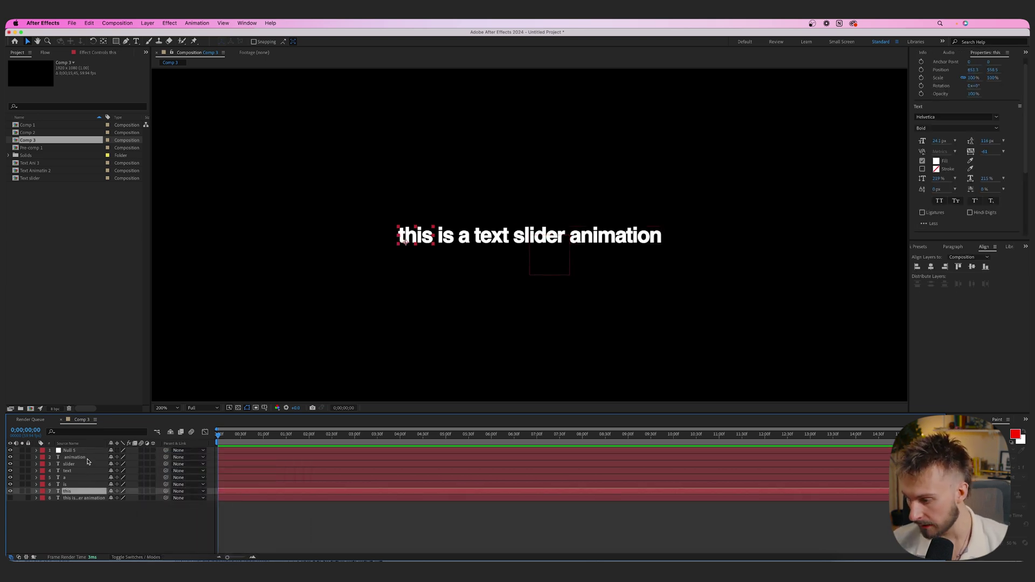
{"action": "left_click", "coordinate": [88, 458], "text": "shift"}
{"action": "left_click_drag", "start_coordinate": [166, 472], "coordinate": [75, 452]}
Reveal the null's Position property and shift it horizontally to test that the words follow.
{"action": "left_click", "coordinate": [74, 451]}
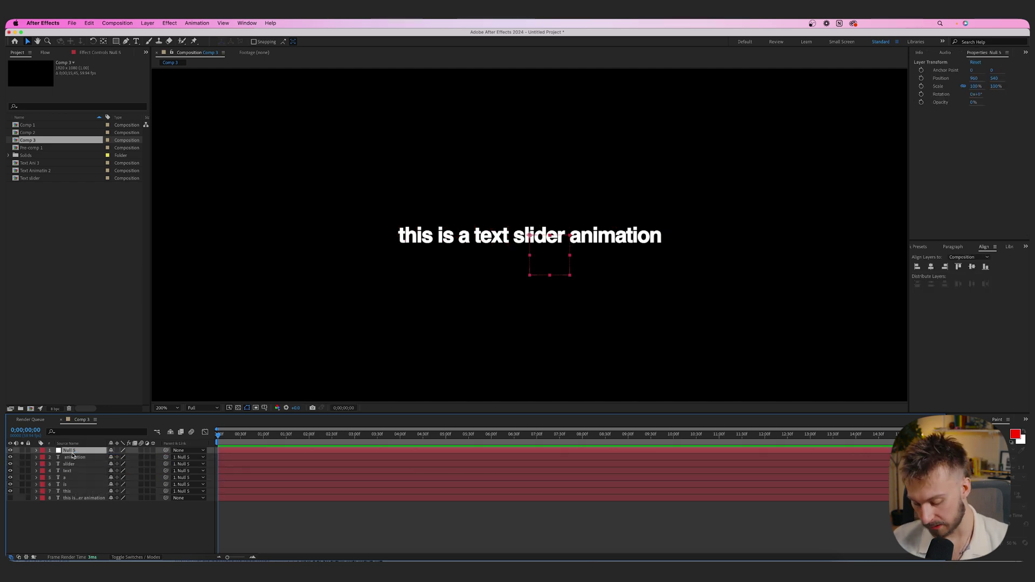
{"action": "key", "text": "p"}
{"action": "mouse_move", "coordinate": [113, 457]}
{"action": "left_mouse_down"}
{"action": "mouse_move", "coordinate": [156, 457]}
{"action": "mouse_move", "coordinate": [93, 457]}
{"action": "mouse_move", "coordinate": [145, 456]}
{"action": "mouse_move", "coordinate": [127, 456]}
{"action": "left_mouse_up"}
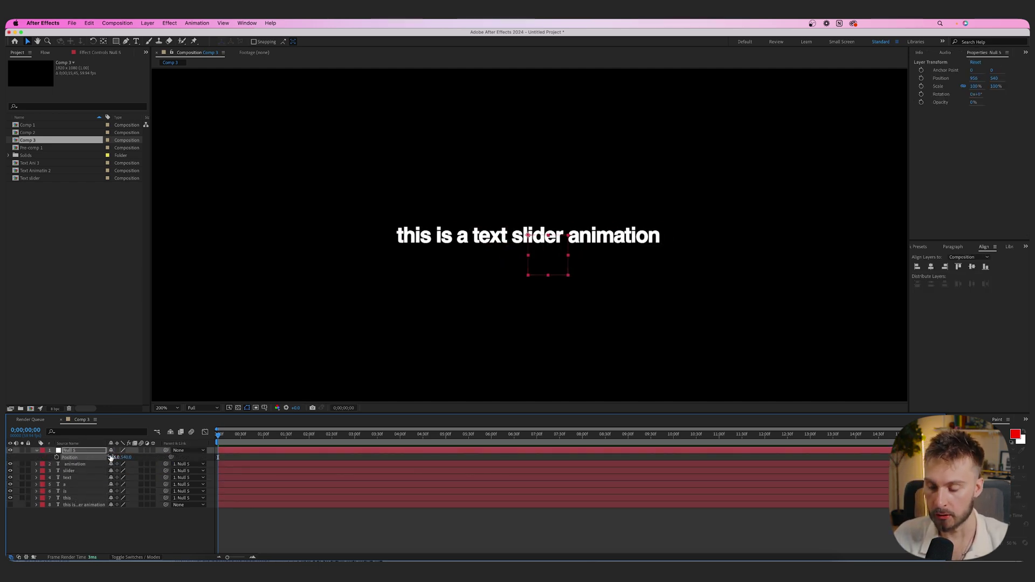
Stagger the word layers' start times in the timeline so the words appear one after another.
{"action": "left_click", "coordinate": [228, 486]}
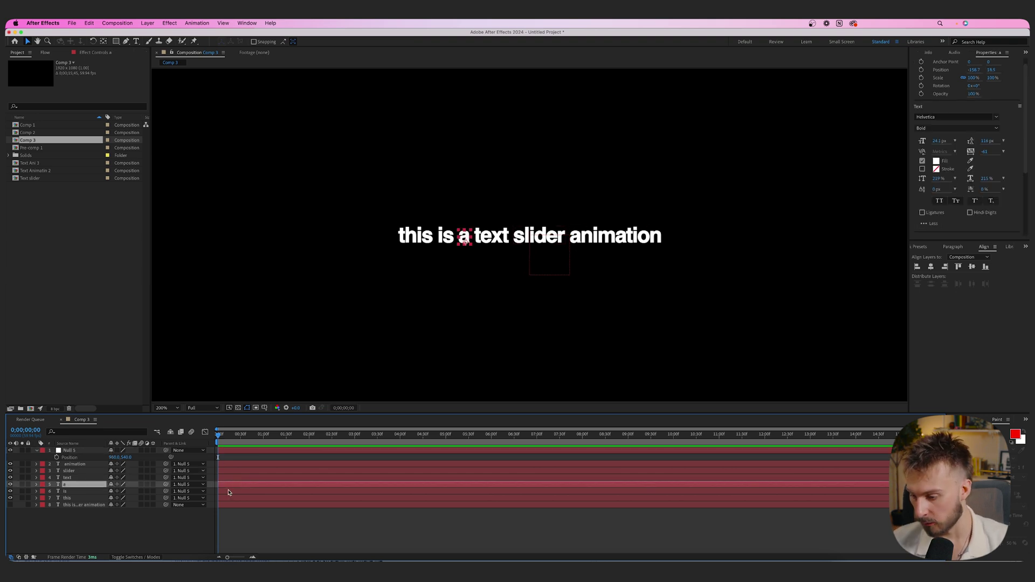
{"action": "left_click", "coordinate": [226, 498]}
{"action": "left_click_drag", "start_coordinate": [228, 491], "coordinate": [336, 471]}
{"action": "left_click_drag", "start_coordinate": [296, 464], "coordinate": [372, 463]}
Preview the word sequence and shift the word layers further apart in time to slow their appearance.
{"action": "key", "text": "space"}
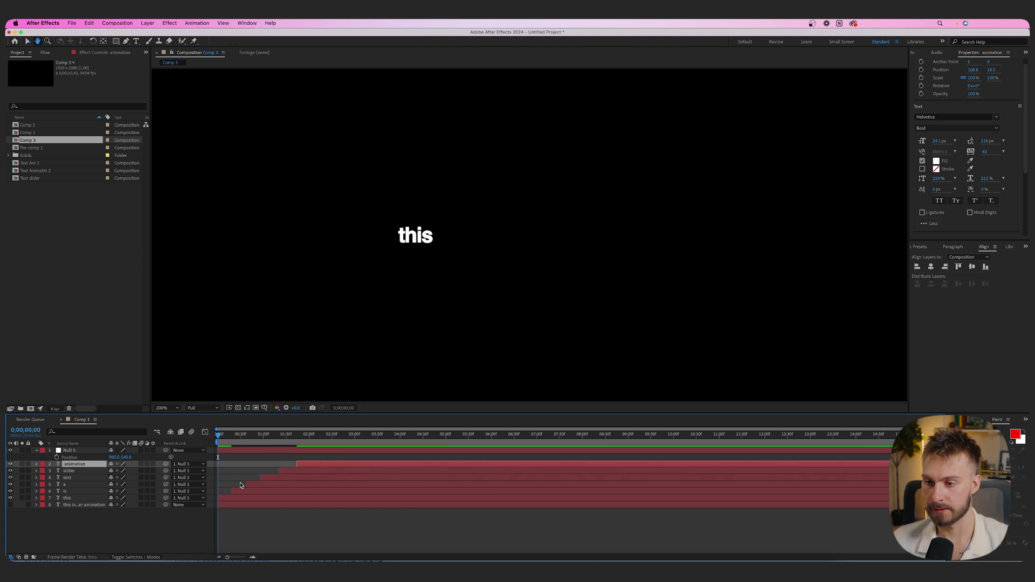
{"action": "key", "text": "space"}
{"action": "left_click_drag", "start_coordinate": [258, 491], "coordinate": [263, 490]}
{"action": "left_click_drag", "start_coordinate": [261, 484], "coordinate": [319, 470]}
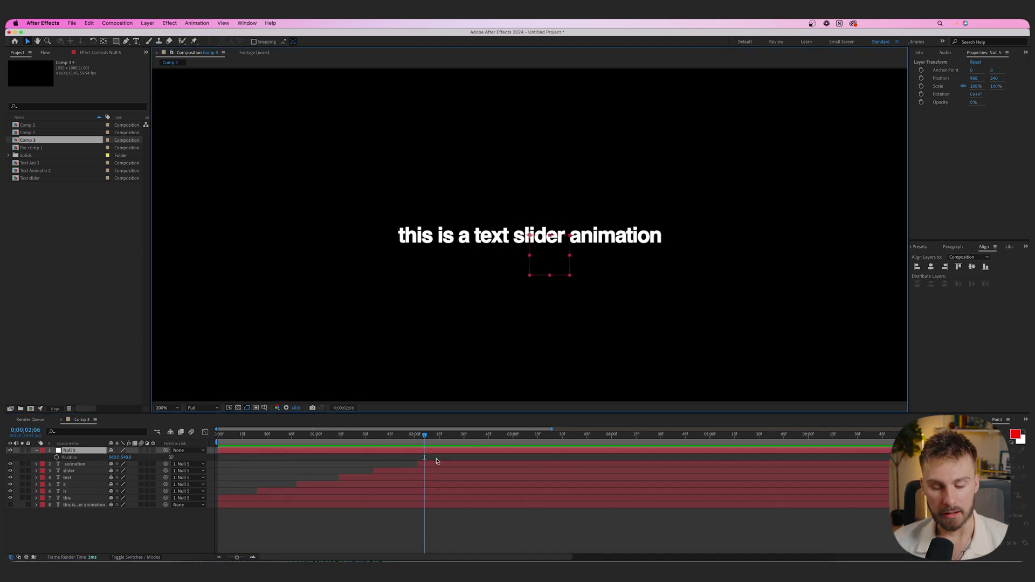
Keyframe the null's Position shortly after "animation" appears, and overlay the proportional grid on the composition.
{"action": "left_click", "coordinate": [56, 458]}
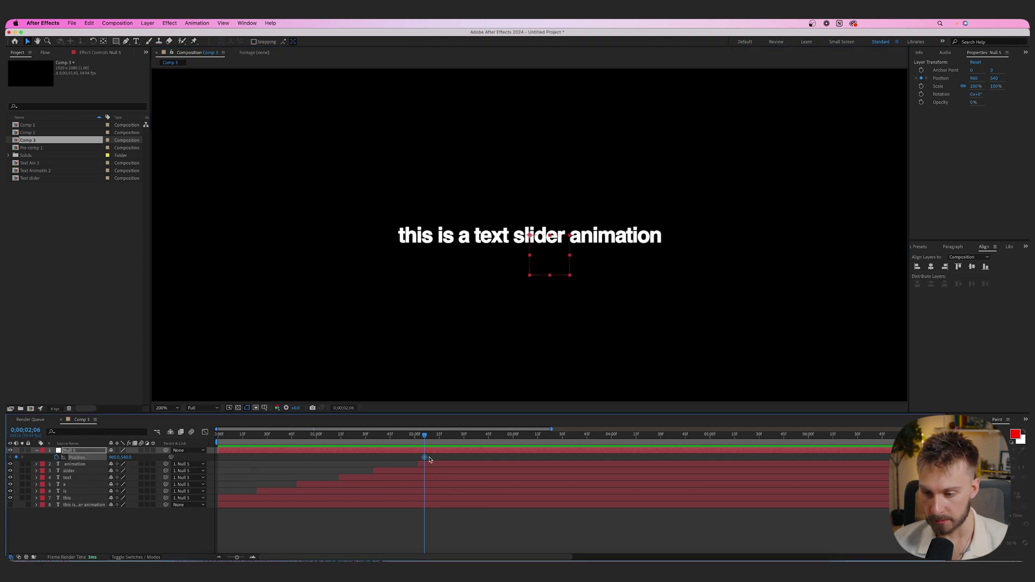
{"action": "mouse_move", "coordinate": [424, 458]}
{"action": "left_mouse_down"}
{"action": "mouse_move", "coordinate": [446, 457]}
{"action": "mouse_move", "coordinate": [414, 440]}
{"action": "left_mouse_up"}
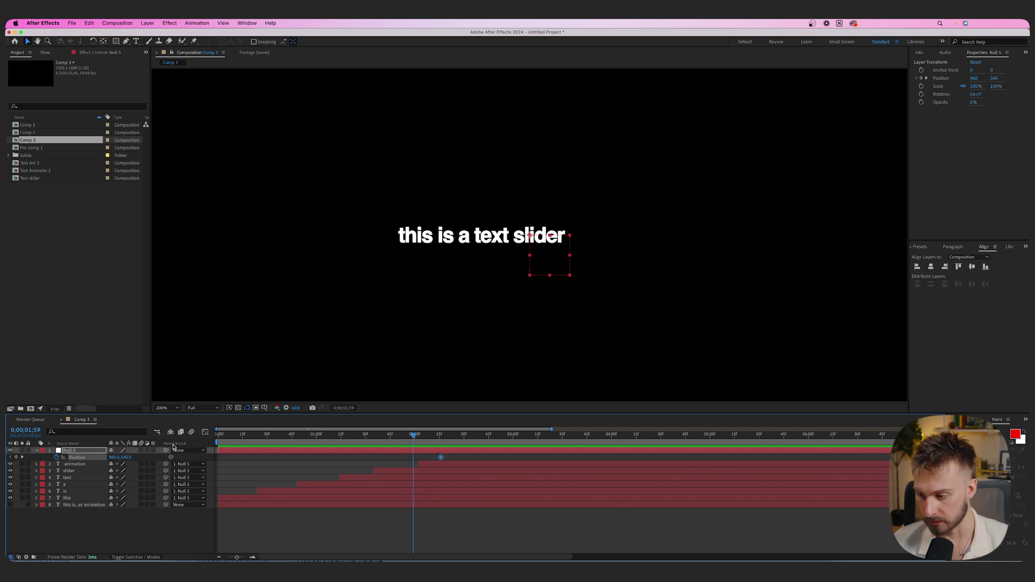
{"action": "left_click", "coordinate": [265, 408]}
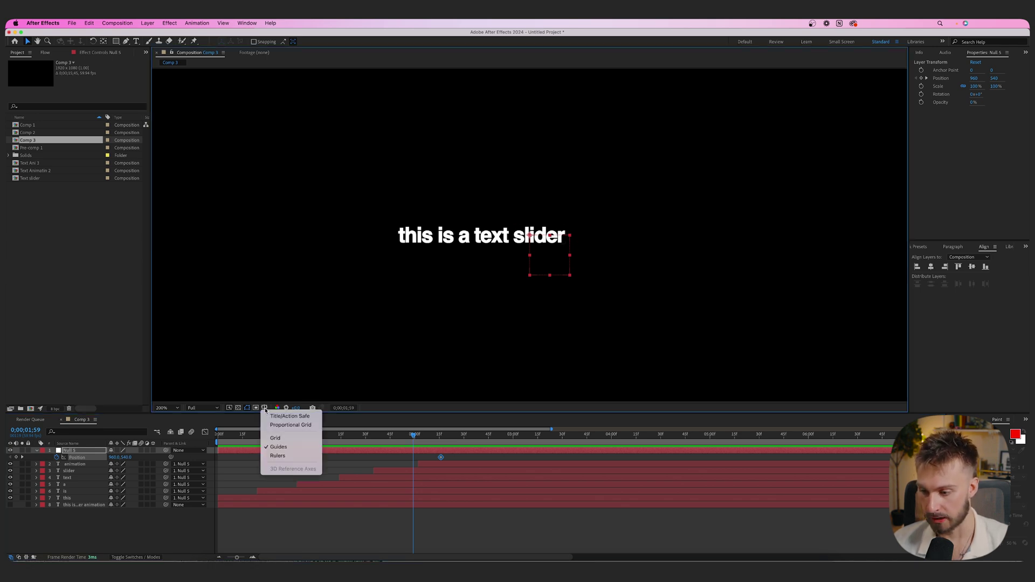
{"action": "left_click", "coordinate": [264, 408]}
{"action": "left_click", "coordinate": [265, 408]}
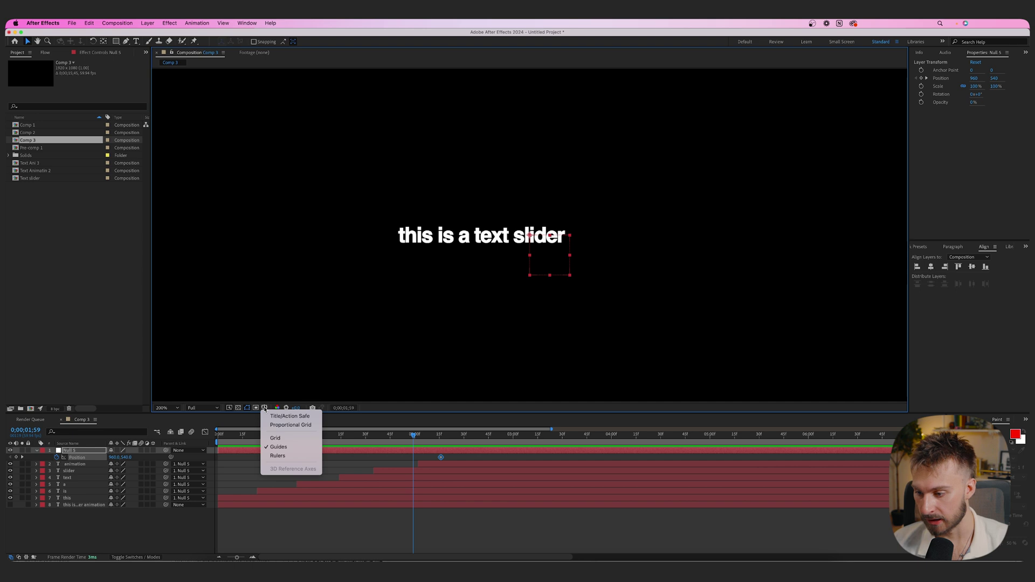
{"action": "left_click", "coordinate": [290, 425]}
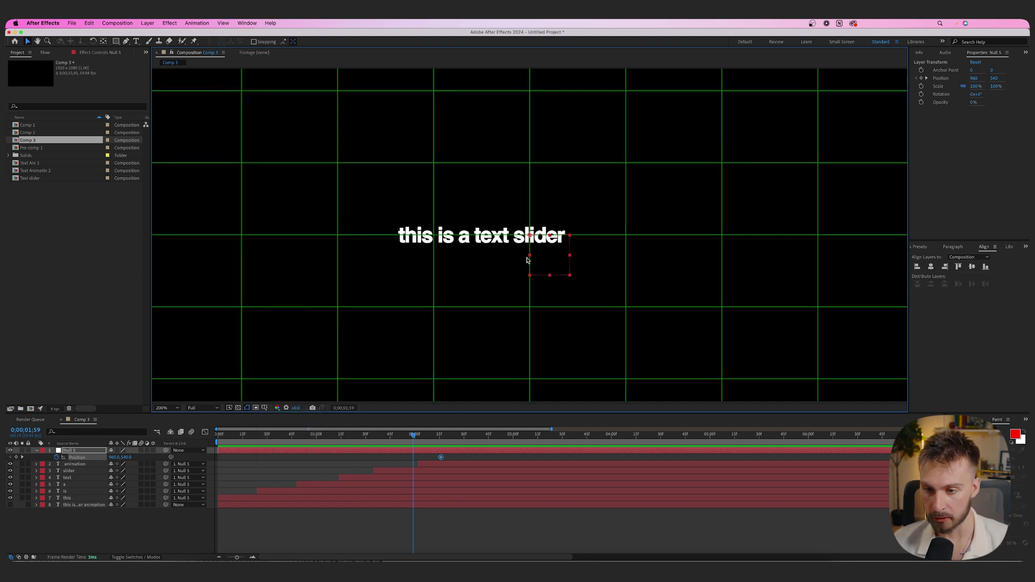
Keyframe the null's horizontal position at 1083 just before "animation" appears, centring "this is a text slider" on the grid.
{"action": "left_click_drag", "start_coordinate": [115, 457], "coordinate": [179, 457]}
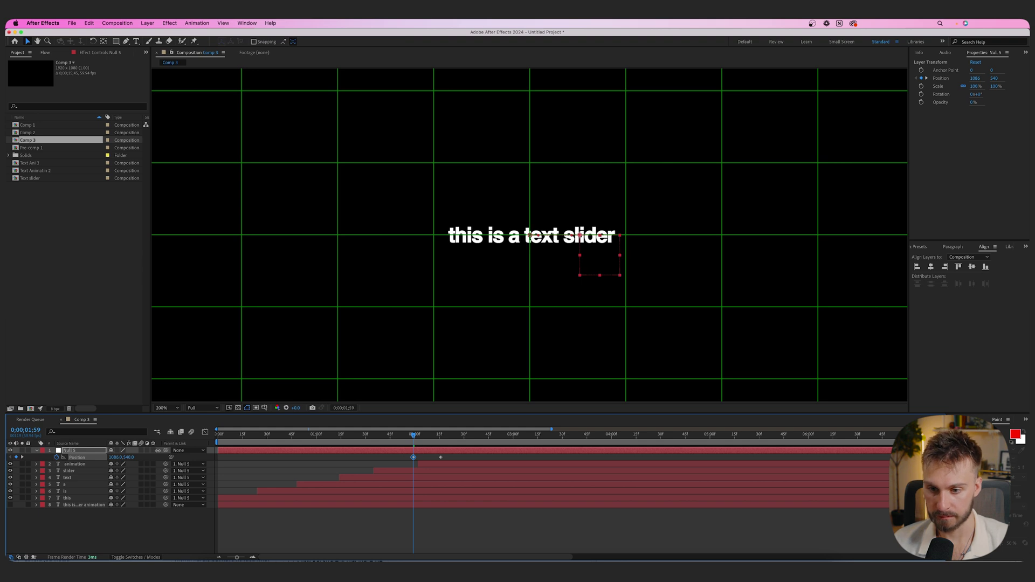
{"action": "left_click", "coordinate": [418, 442]}
{"action": "left_click_drag", "start_coordinate": [419, 442], "coordinate": [409, 442]}
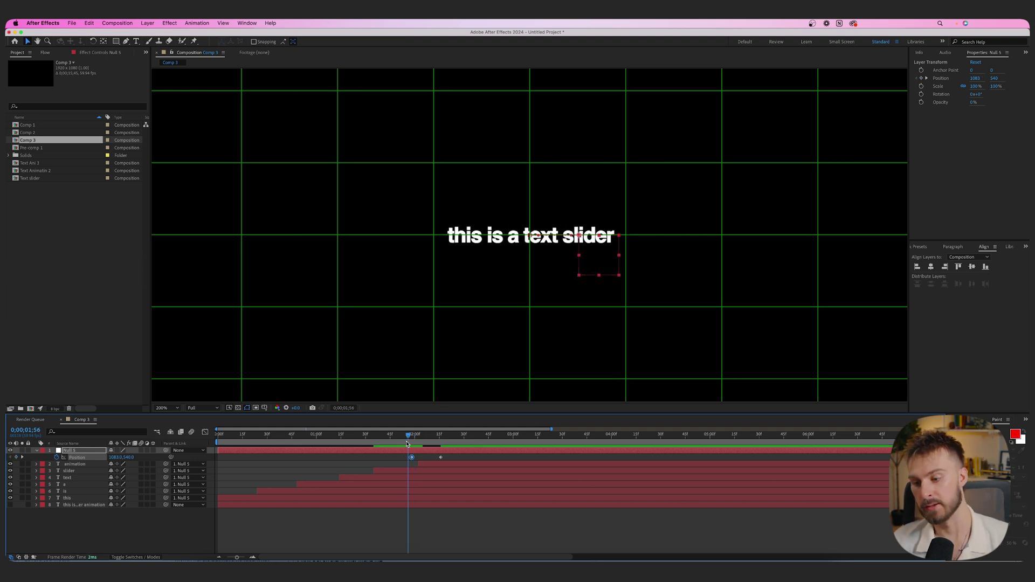
Hold the null's position with a keyframe at 0;00;01;38, and set X to 1144 at 0;00;01;32 to centre "this is a text".
{"action": "left_click_drag", "start_coordinate": [400, 441], "coordinate": [379, 441]}
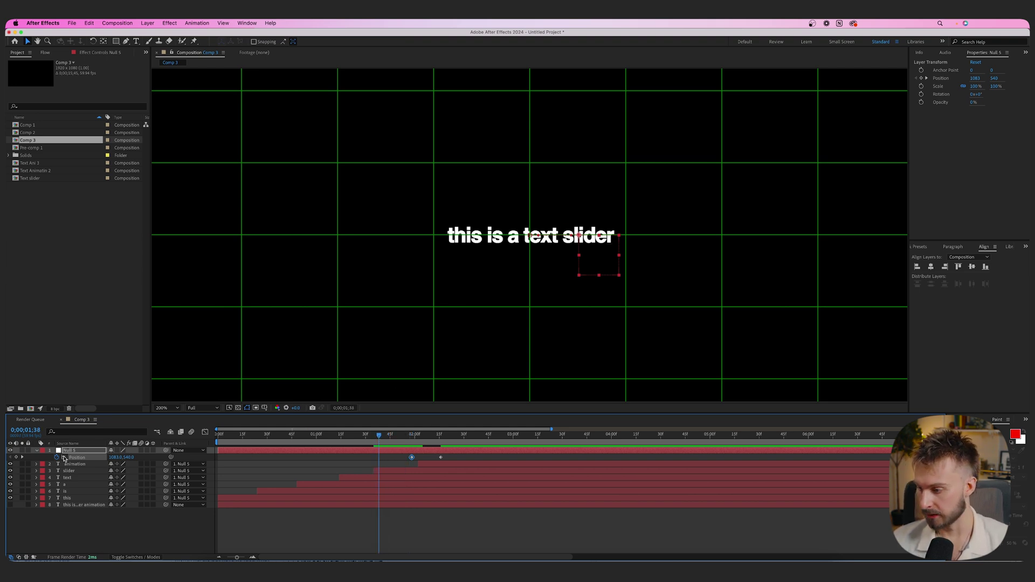
{"action": "left_click_drag", "start_coordinate": [364, 441], "coordinate": [367, 440]}
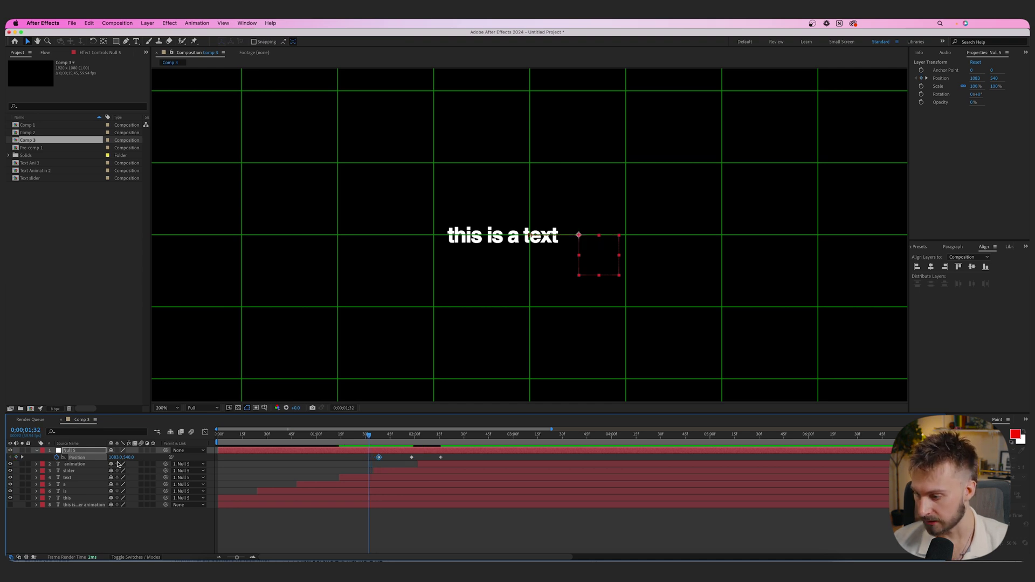
{"action": "left_click_drag", "start_coordinate": [114, 457], "coordinate": [139, 457]}
Add a hold keyframe for the null at 0;00;01;16, and set X to 1184 at 0;00;01;11 to centre "this is a".
{"action": "left_click_drag", "start_coordinate": [353, 440], "coordinate": [342, 441]}
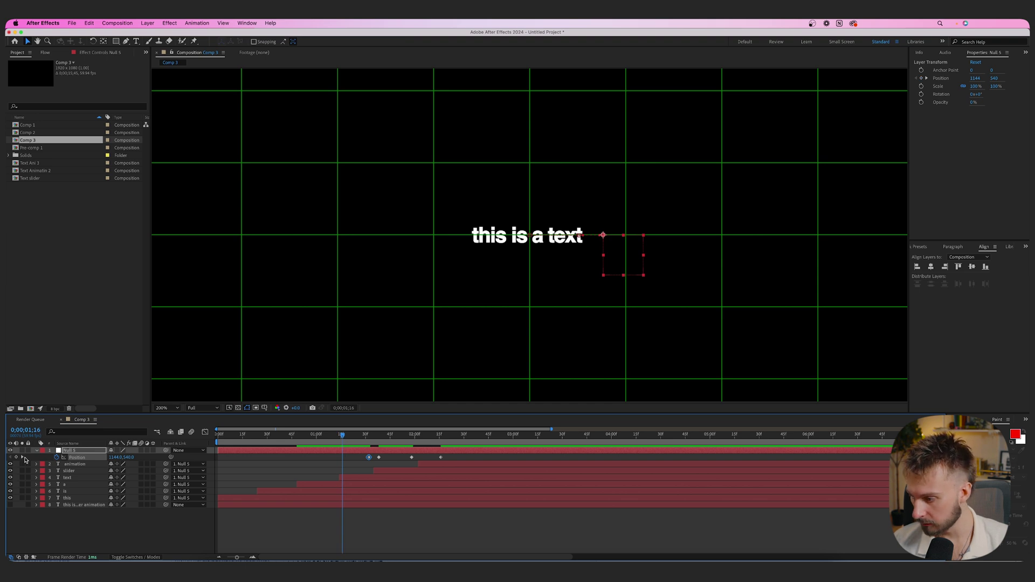
{"action": "left_click", "coordinate": [16, 457]}
{"action": "left_click_drag", "start_coordinate": [343, 436], "coordinate": [335, 439]}
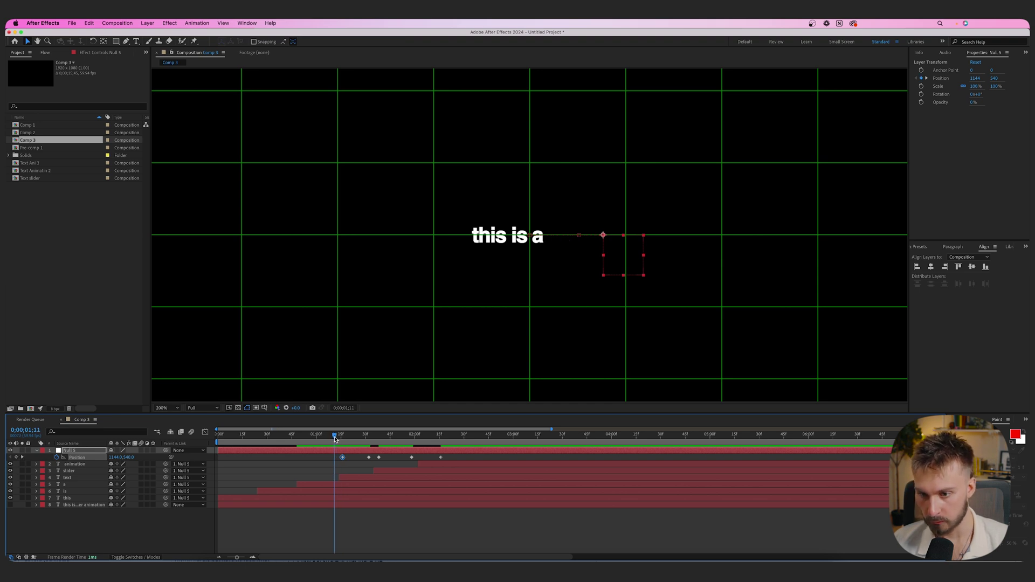
{"action": "left_click_drag", "start_coordinate": [116, 457], "coordinate": [127, 457]}
Keyframe the null's current position just after "a" appears, and set X to 1220 at 0;00;00;45 to centre "this is".
{"action": "left_click_drag", "start_coordinate": [334, 436], "coordinate": [301, 438]}
{"action": "left_click", "coordinate": [16, 457]}
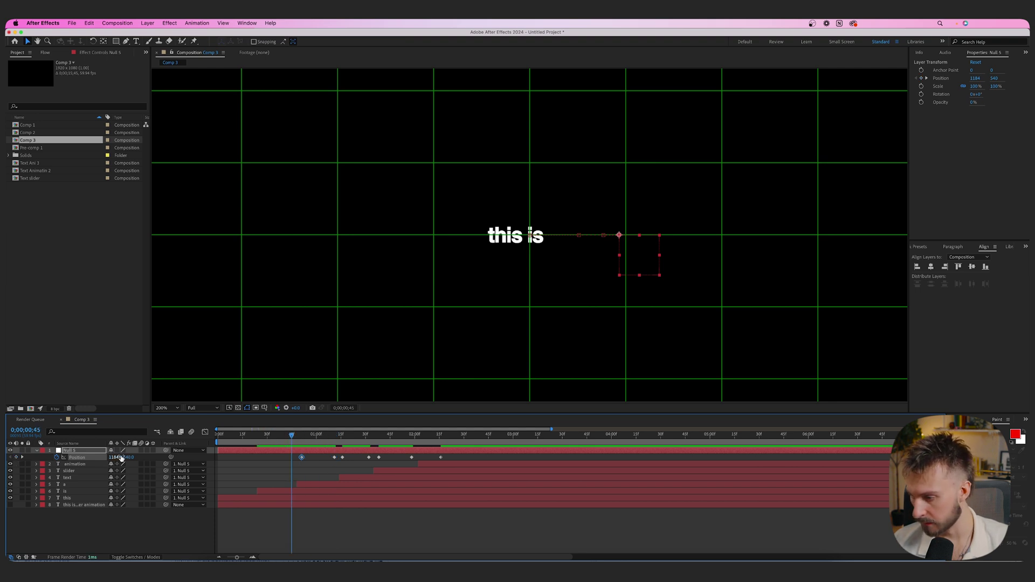
{"action": "left_click_drag", "start_coordinate": [121, 457], "coordinate": [130, 457]}
Keyframe the null's current position at 0;00;00;26, and set X to 1245 eight frames earlier to centre "this".
{"action": "key", "text": "Page_Up"}
{"action": "key", "text": "Page_Up"}
{"action": "key", "text": "Page_Up"}
{"action": "key", "text": "Page_Up"}
{"action": "key", "text": "Page_Up"}
{"action": "key", "text": "Page_Up"}
{"action": "key", "text": "Page_Up"}
{"action": "key", "text": "Page_Up"}
{"action": "key", "text": "Page_Up"}
{"action": "key", "text": "Page_Up"}
{"action": "key", "text": "Page_Up"}
{"action": "key", "text": "Page_Up"}
{"action": "key", "text": "Page_Up"}
{"action": "key", "text": "Page_Up"}
{"action": "key", "text": "Page_Up"}
{"action": "key", "text": "Page_Up"}
{"action": "key", "text": "Page_Up"}
{"action": "key", "text": "Page_Up"}
{"action": "key", "text": "Page_Up"}
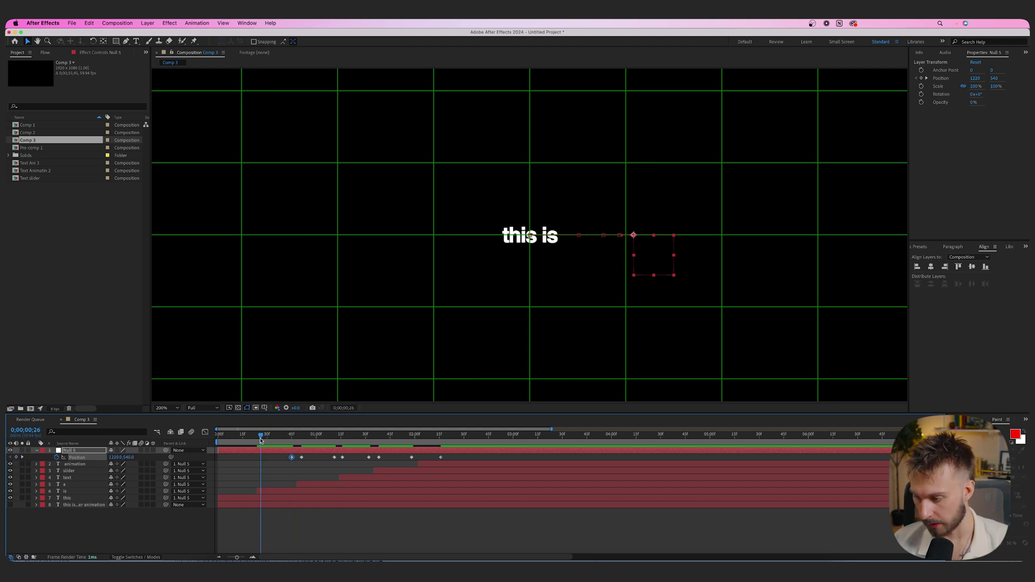
{"action": "left_click", "coordinate": [16, 457]}
{"action": "key", "text": "Page_Up"}
{"action": "key", "text": "Page_Up"}
{"action": "key", "text": "Page_Up"}
{"action": "key", "text": "Page_Up"}
{"action": "key", "text": "Page_Up"}
{"action": "key", "text": "Page_Up"}
{"action": "key", "text": "Page_Up"}
{"action": "key", "text": "Page_Up"}
{"action": "left_click_drag", "start_coordinate": [121, 457], "coordinate": [127, 457]}
{"action": "left_click", "coordinate": [240, 457]}
Play the sliding word animation from the start to check the centring of each word group.
{"action": "left_click_drag", "start_coordinate": [243, 438], "coordinate": [200, 438]}
{"action": "key", "text": "space"}
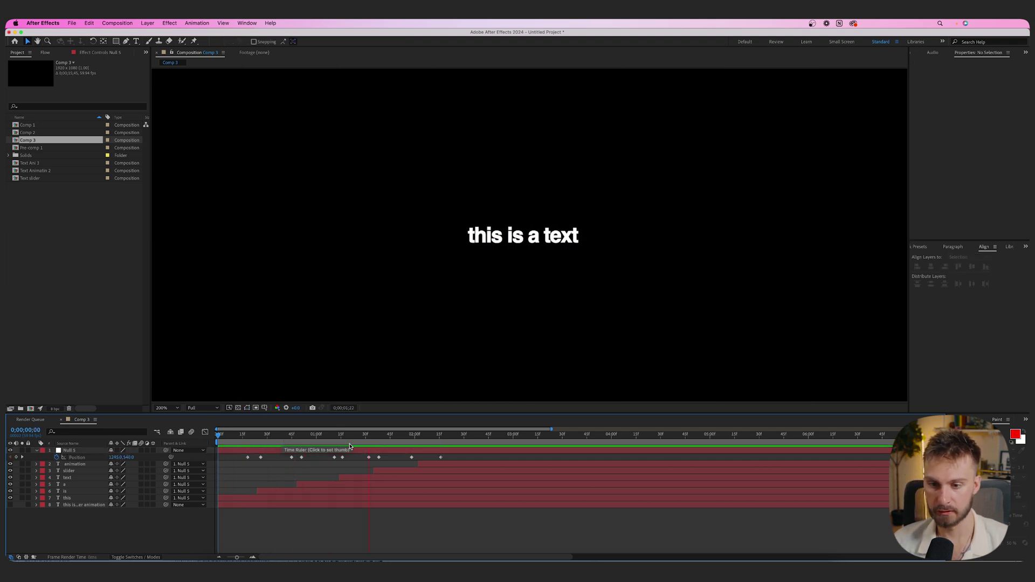
{"action": "left_click_drag", "start_coordinate": [504, 435], "coordinate": [214, 436]}
{"action": "key", "text": "space"}
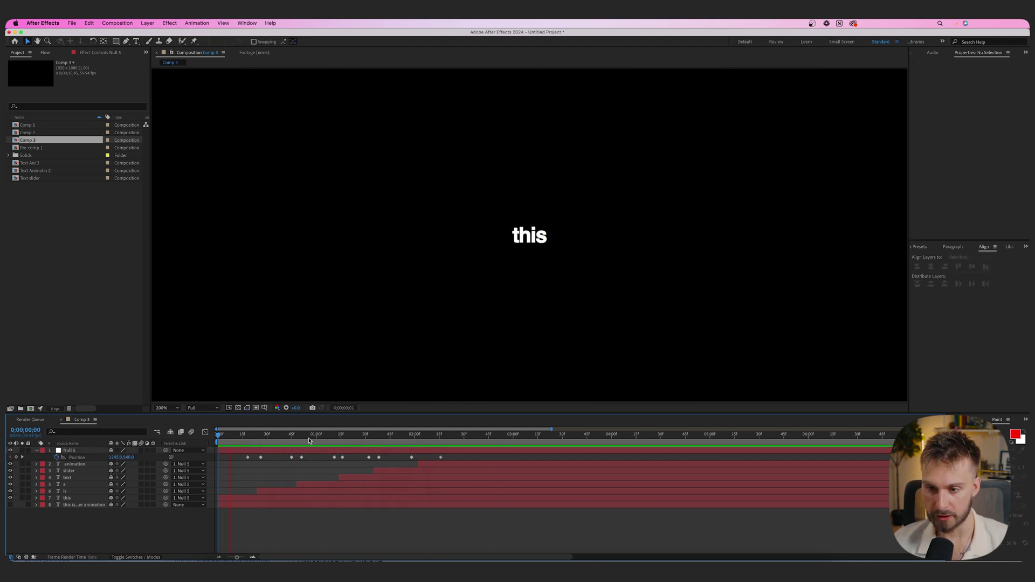
{"action": "key", "text": "space"}
Ease all of the null's Position keyframes with the Flow "Sauce" preset curve (0.87, 0.20, 0.16, 0.78).
{"action": "left_click_drag", "start_coordinate": [473, 454], "coordinate": [238, 465]}
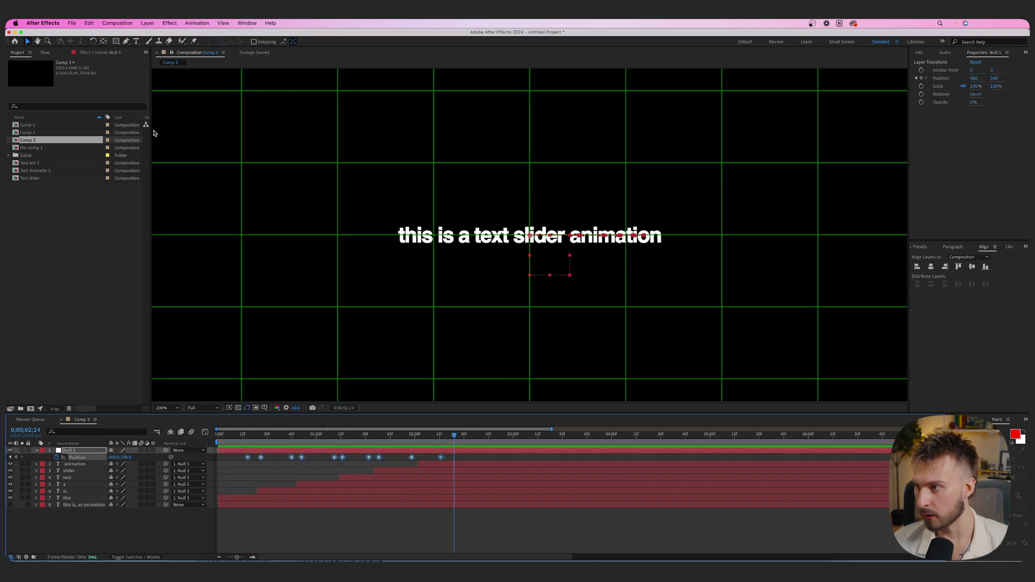
{"action": "left_click", "coordinate": [44, 52]}
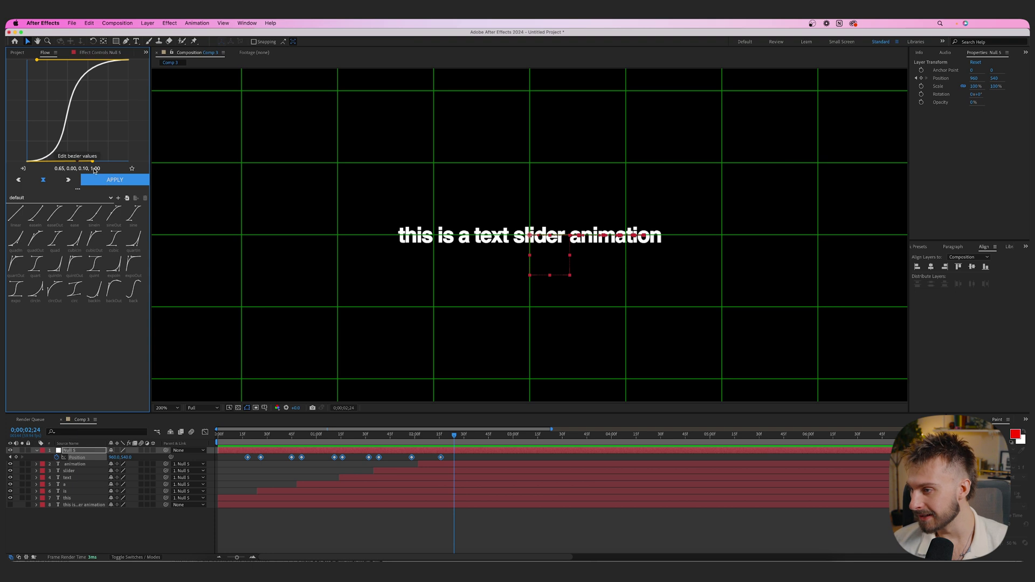
{"action": "left_click", "coordinate": [60, 198]}
{"action": "left_click", "coordinate": [37, 226]}
{"action": "left_click", "coordinate": [15, 213]}
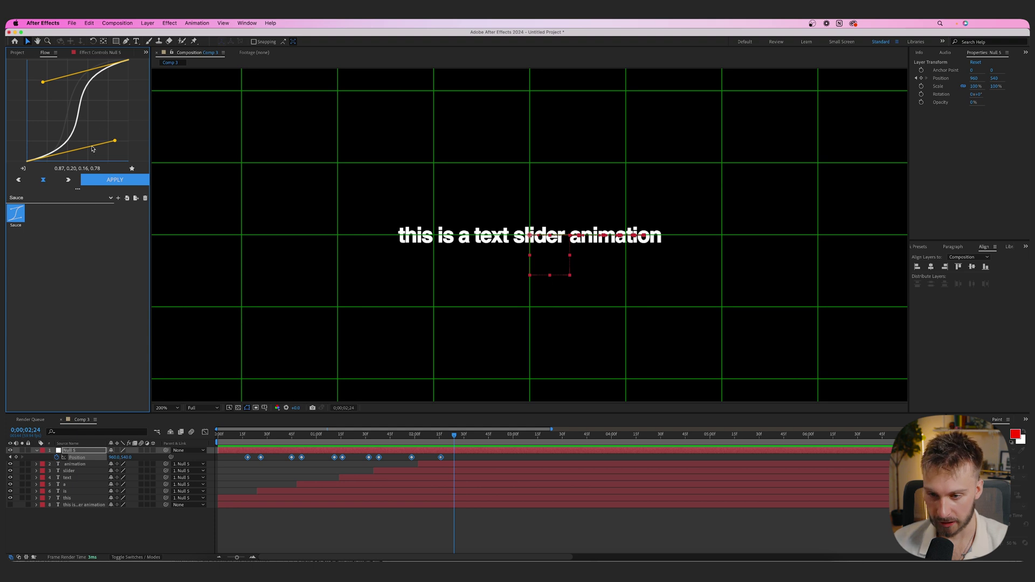
{"action": "left_click", "coordinate": [106, 183]}
Play the eased text slider from the beginning to judge the speed of the moves.
{"action": "left_click_drag", "start_coordinate": [316, 435], "coordinate": [195, 435]}
{"action": "key", "text": "space"}
{"action": "key", "text": "space"}
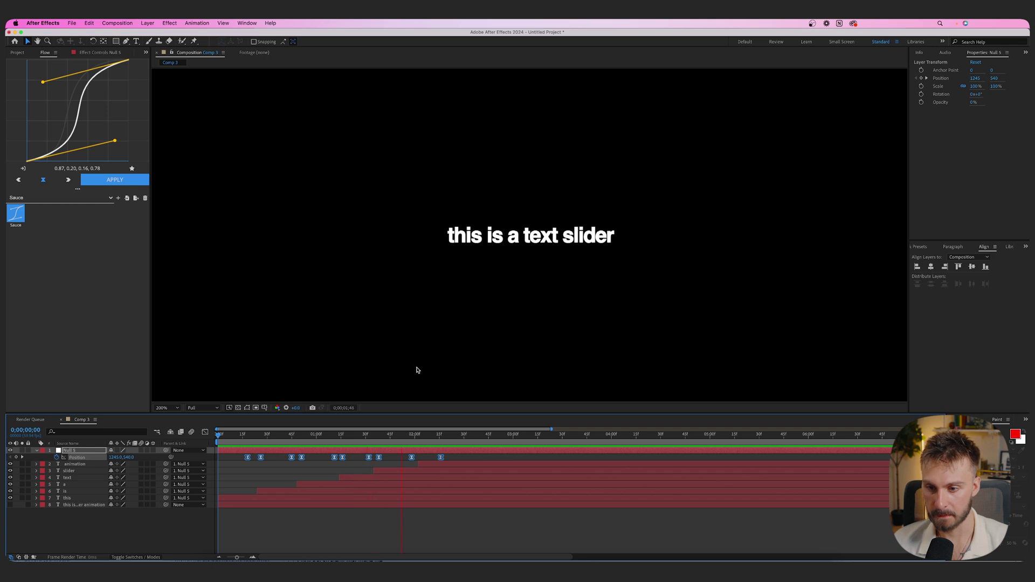
{"action": "key", "text": "space"}
Spread the null's Position keyframe pairs further apart in time for smoother slides, and preview the result.
{"action": "left_click", "coordinate": [464, 457]}
{"action": "left_click_drag", "start_coordinate": [379, 457], "coordinate": [406, 457]}
{"action": "left_click", "coordinate": [342, 457]}
{"action": "left_click_drag", "start_coordinate": [343, 458], "coordinate": [237, 457]}
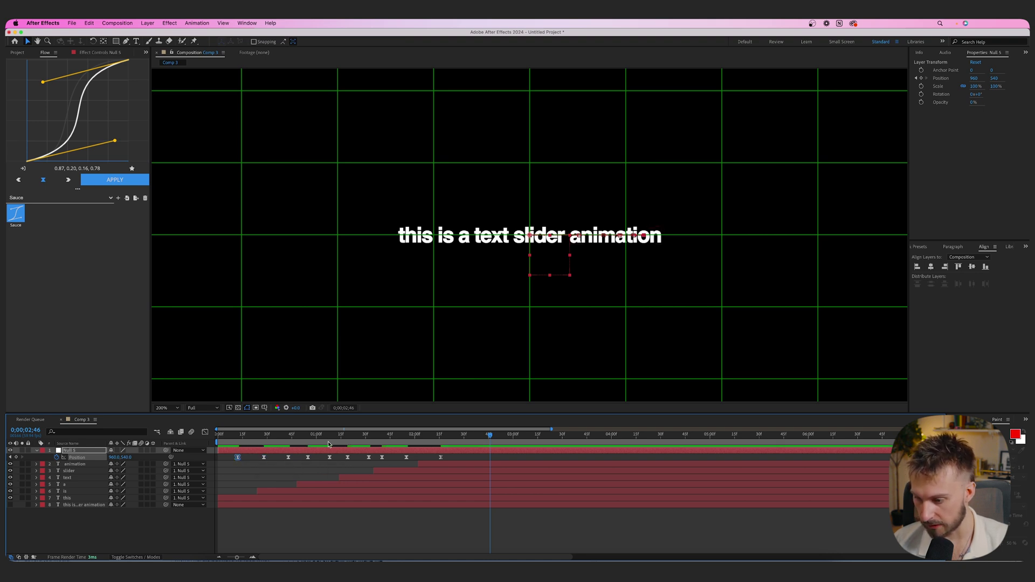
{"action": "key", "text": "space"}
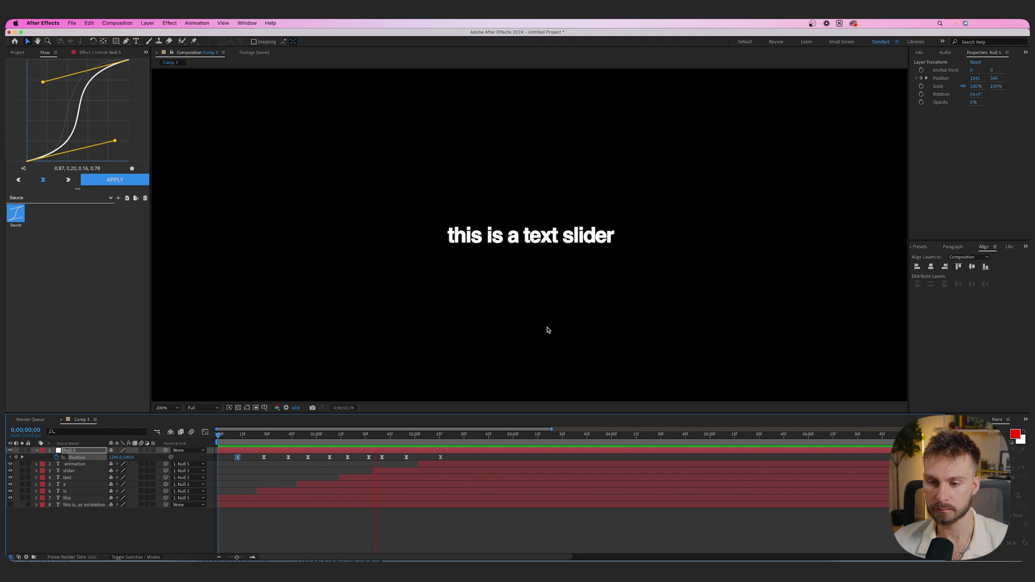
{"action": "key", "text": "space"}
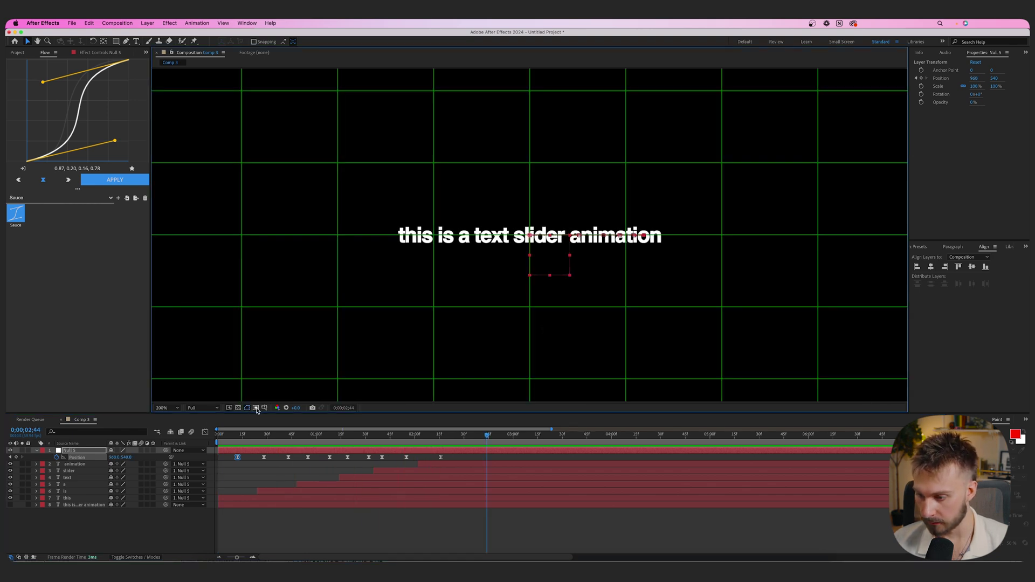
Hide the proportional grid and preview the whole animation with the composition shown at 100%.
{"action": "left_click", "coordinate": [264, 408]}
{"action": "left_click", "coordinate": [277, 425]}
{"action": "scroll", "coordinate": [550, 299], "scroll_direction": "down", "scroll_amount": 1}
{"action": "left_click", "coordinate": [550, 299]}
{"action": "left_click_drag", "start_coordinate": [241, 434], "coordinate": [212, 442]}
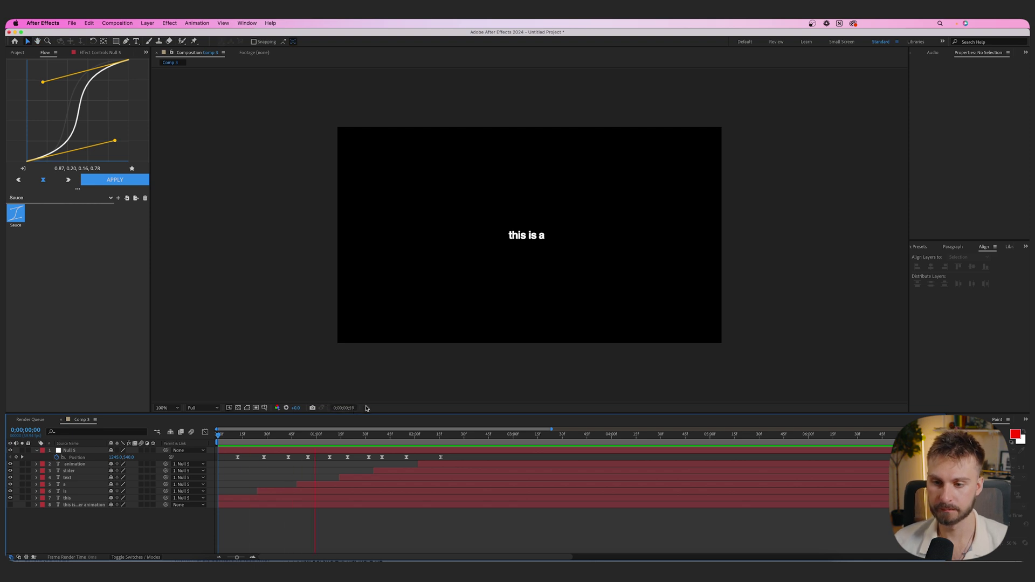
{"action": "key", "text": "space"}
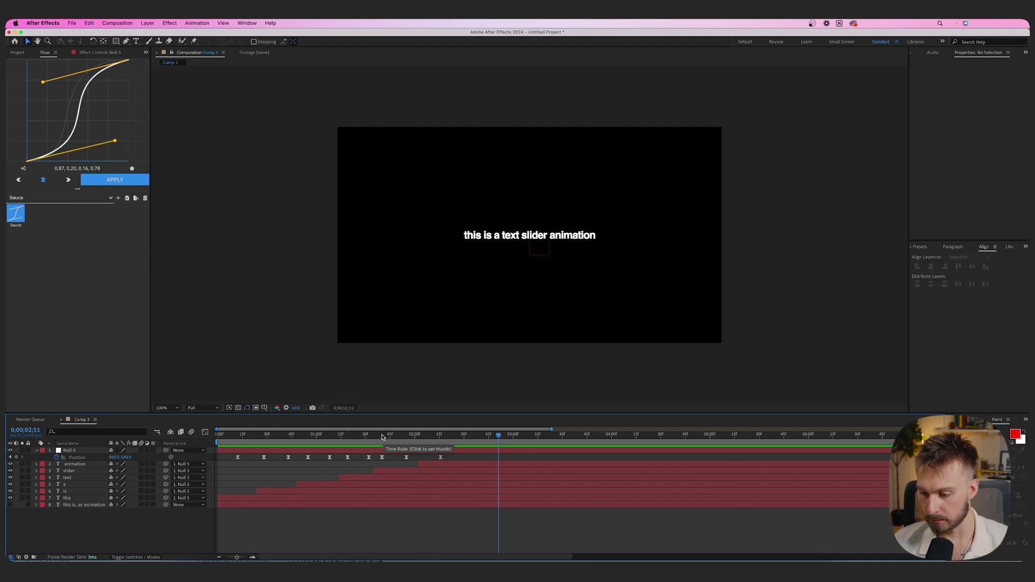
Pre-compose the null and six word layers as "Text animation", and delete the original full-phrase text layer.
{"action": "left_click", "coordinate": [382, 438]}
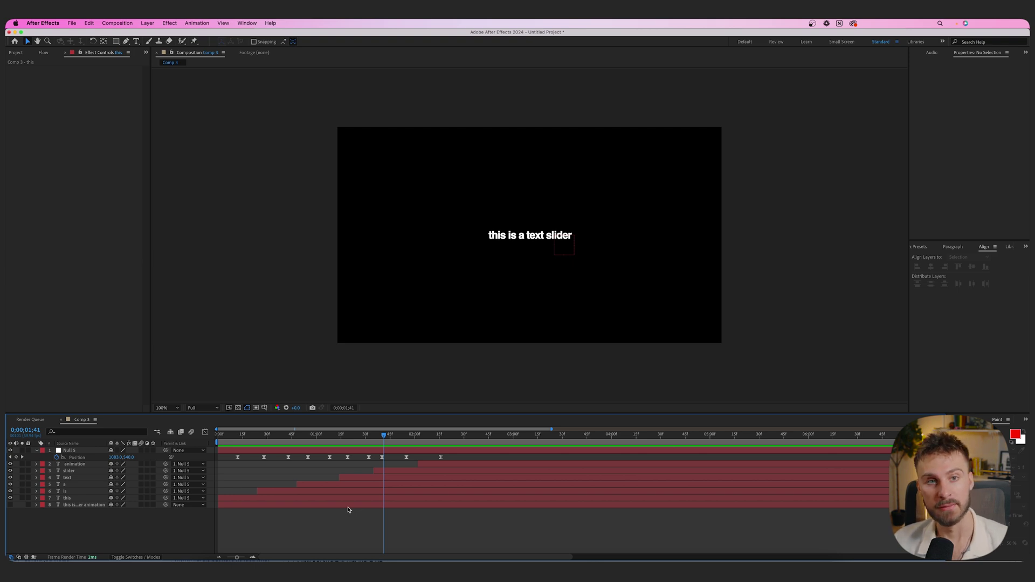
{"action": "left_click", "coordinate": [315, 499]}
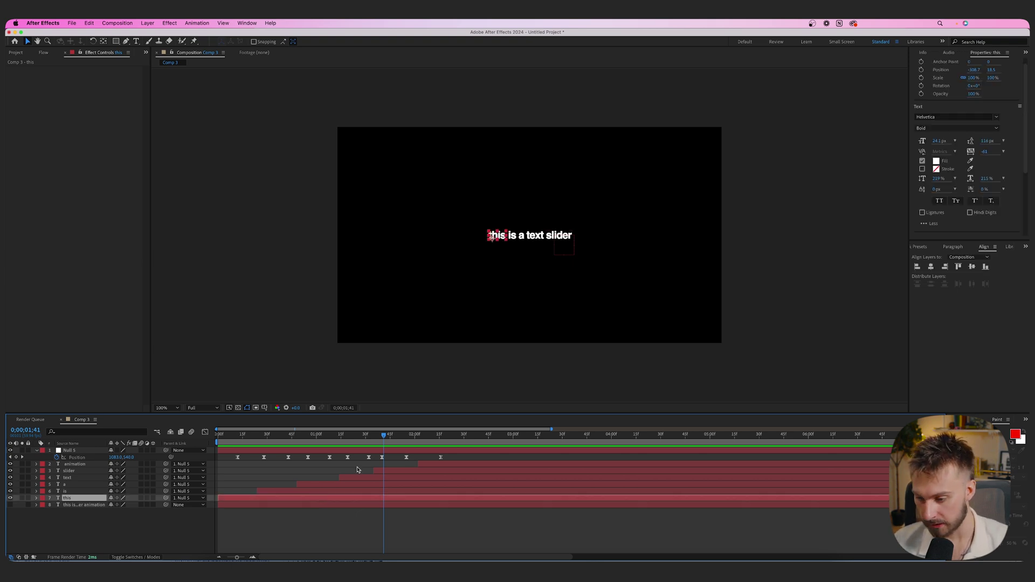
{"action": "left_click", "coordinate": [313, 450], "text": "shift"}
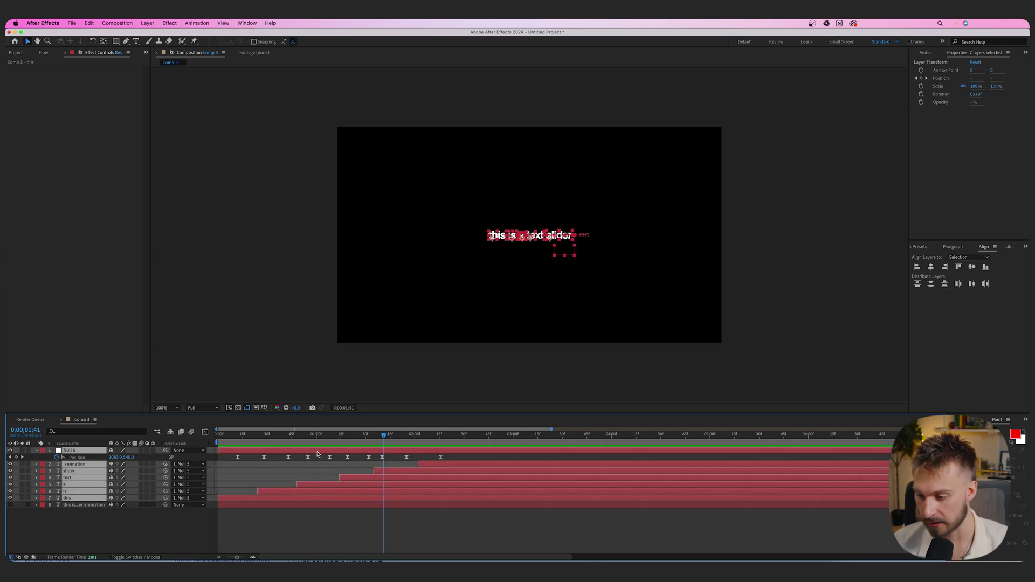
{"action": "right_click", "coordinate": [317, 453]}
{"action": "left_click", "coordinate": [356, 505]}
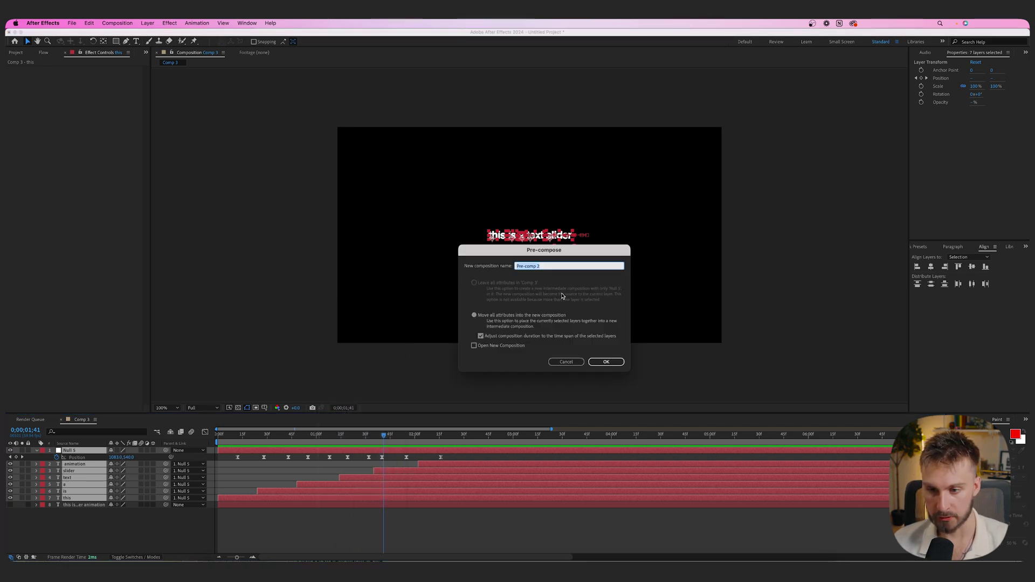
{"action": "key", "text": "BackSpace"}
{"action": "type", "text": "Text anim"}
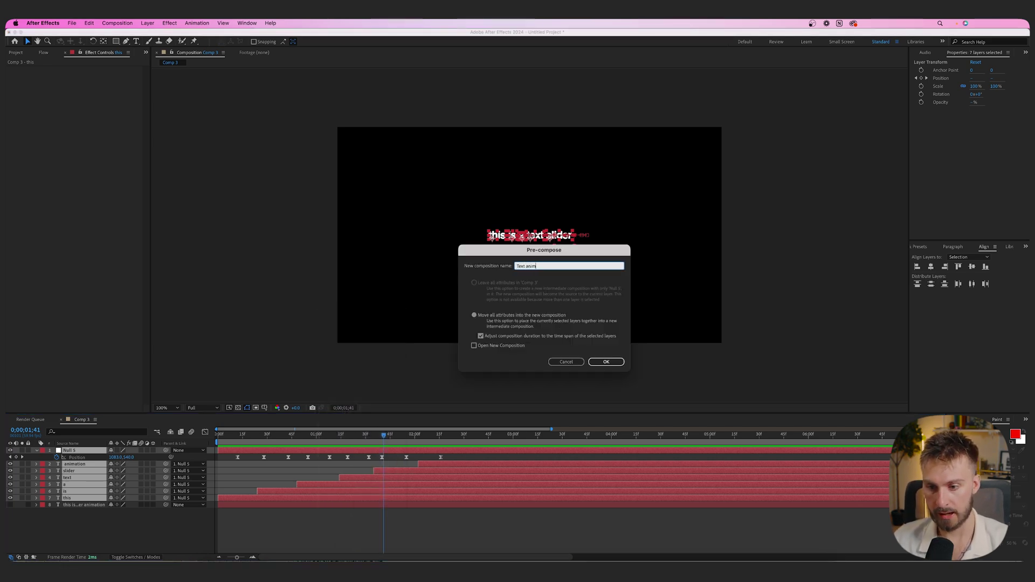
{"action": "type", "text": "ation"}
{"action": "key", "text": "Return"}
{"action": "left_click", "coordinate": [227, 458]}
{"action": "key", "text": "Delete"}
Apply the Deep Glow effect to the Text animation layer and lower its Exposure to 0.44.
{"action": "left_click", "coordinate": [229, 451]}
{"action": "left_click_drag", "start_coordinate": [271, 436], "coordinate": [274, 437]}
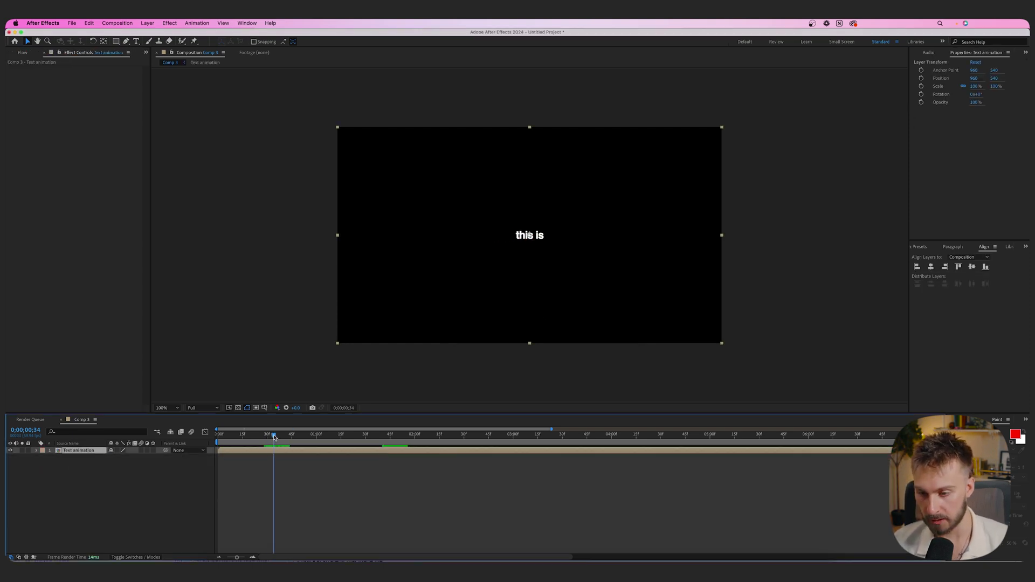
{"action": "key", "text": "ctrl+space"}
{"action": "type", "text": "dep"}
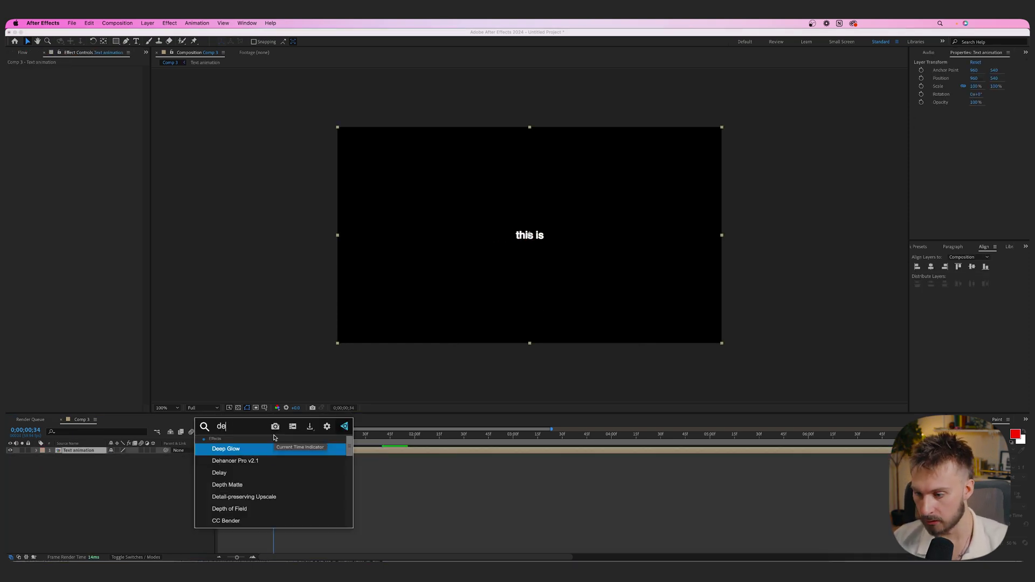
{"action": "key", "text": "BackSpace"}
{"action": "key", "text": "Return"}
{"action": "left_click", "coordinate": [344, 435]}
{"action": "left_click_drag", "start_coordinate": [89, 90], "coordinate": [30, 85]}
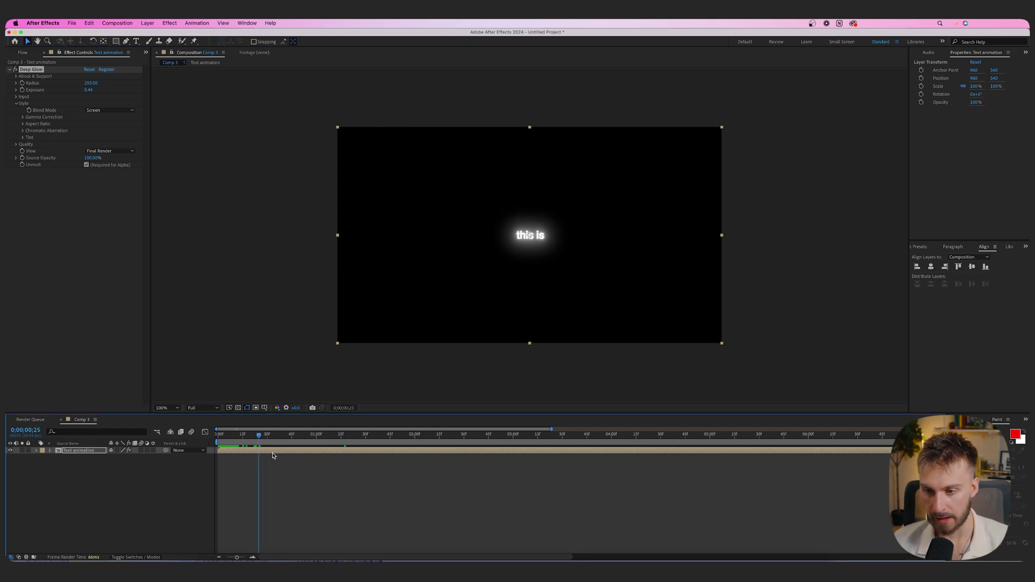
Apply the Turbulent Displace effect to the Text animation layer with Amount 20 and Size 3.
{"action": "left_click", "coordinate": [273, 452]}
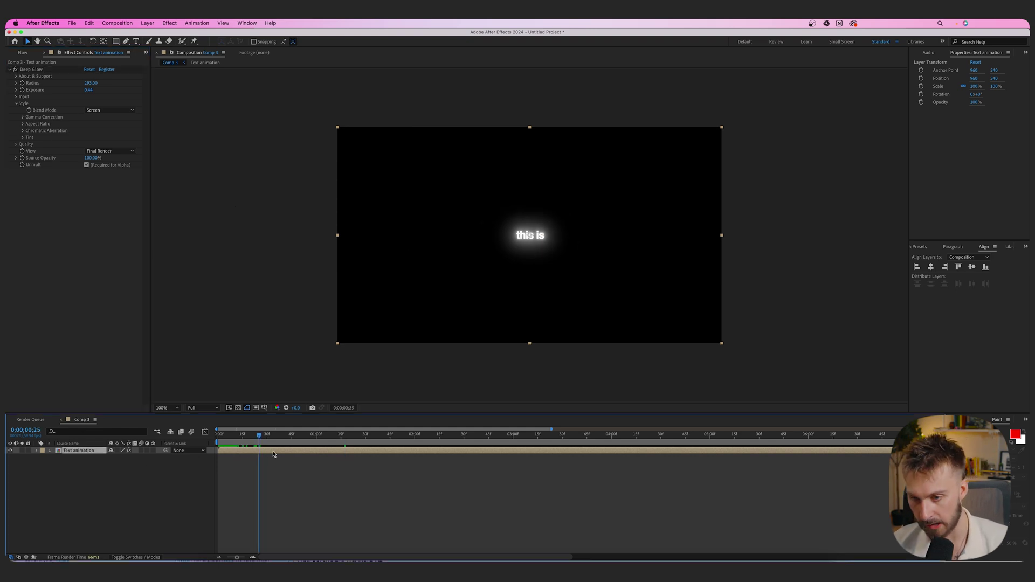
{"action": "key", "text": "ctrl+space"}
{"action": "type", "text": "turb"}
{"action": "key", "text": "Return"}
{"action": "left_click", "coordinate": [90, 185]}
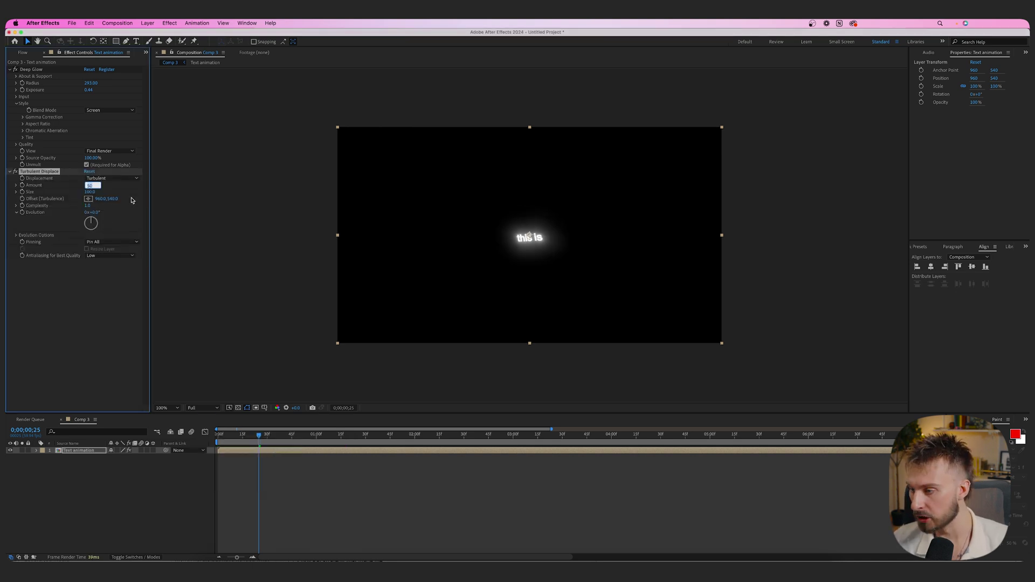
{"action": "type", "text": "20"}
{"action": "key", "text": "Tab"}
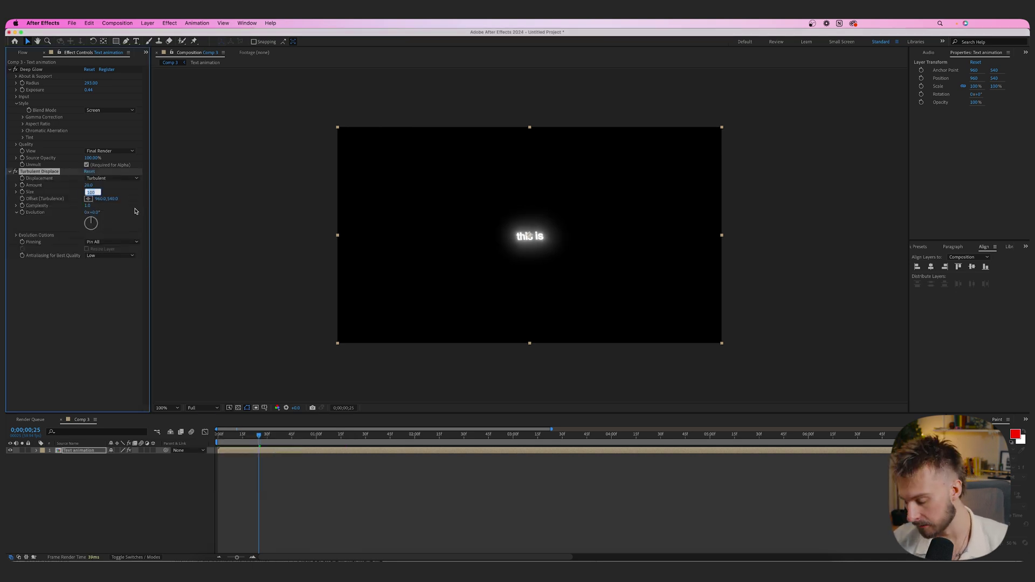
{"action": "type", "text": "3"}
{"action": "key", "text": "Return"}
Increase the Turbulent Displace Amount, set its Size to 2, and preview the animation.
{"action": "scroll", "coordinate": [531, 248], "scroll_direction": "up", "scroll_amount": 4}
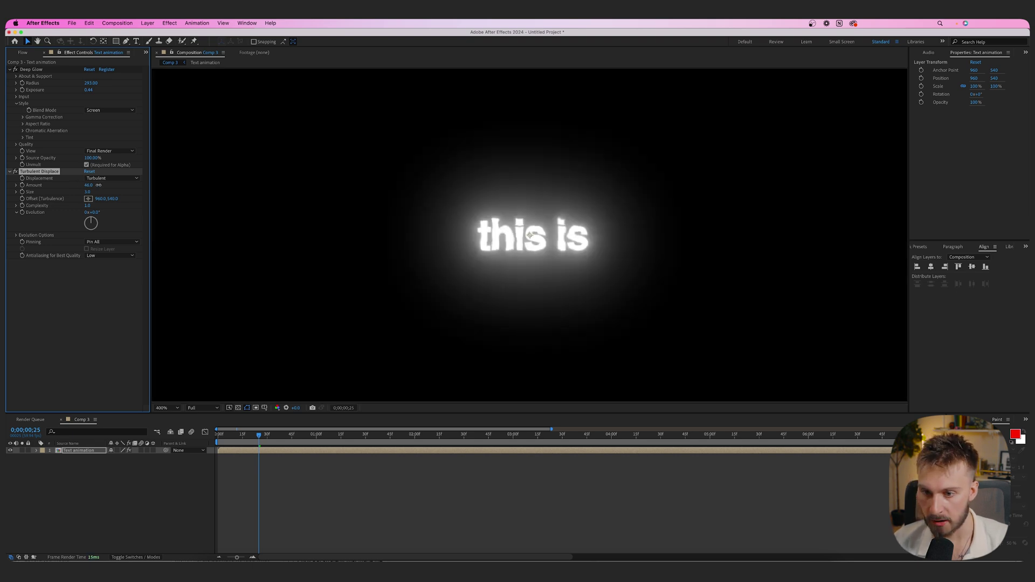
{"action": "left_click", "coordinate": [88, 192]}
{"action": "type", "text": "2"}
{"action": "key", "text": "Return"}
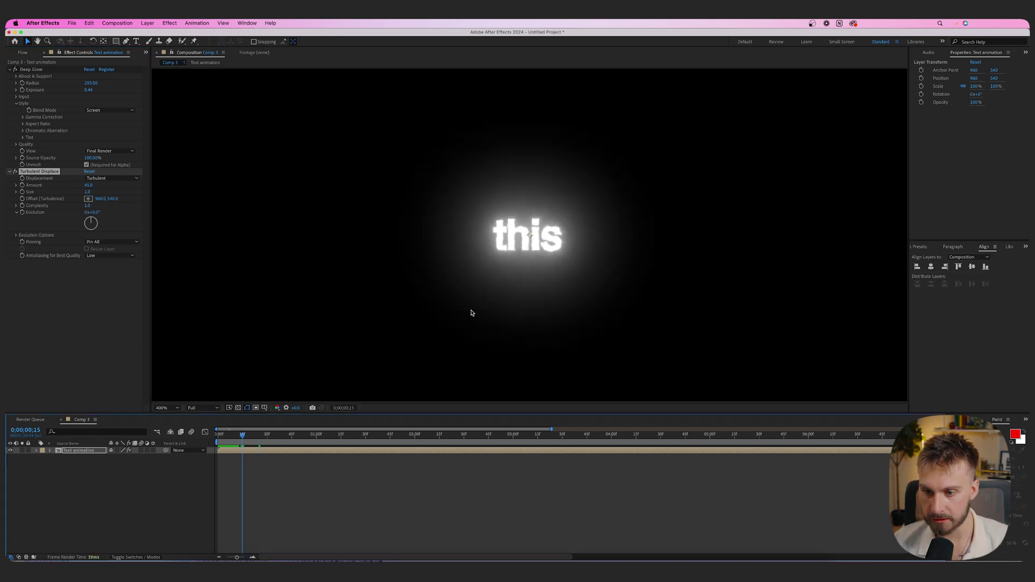
{"action": "scroll", "coordinate": [581, 235], "scroll_direction": "down", "scroll_amount": 2}
{"action": "key", "text": "space"}
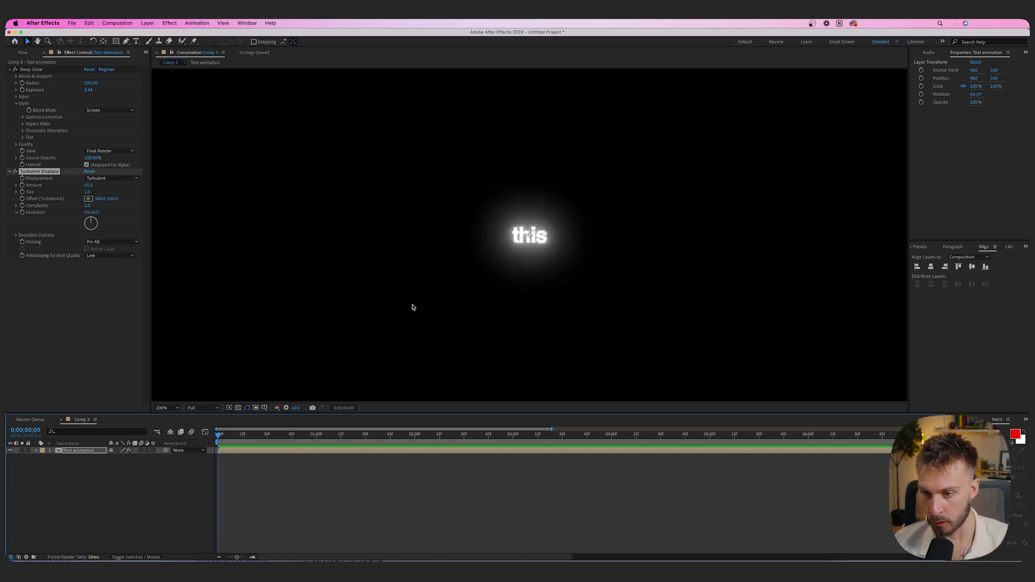
Add the expression time*4 to Random Seed in Turbulent Displace's Evolution Options.
{"action": "left_click", "coordinate": [17, 235]}
{"action": "left_click", "coordinate": [24, 249]}
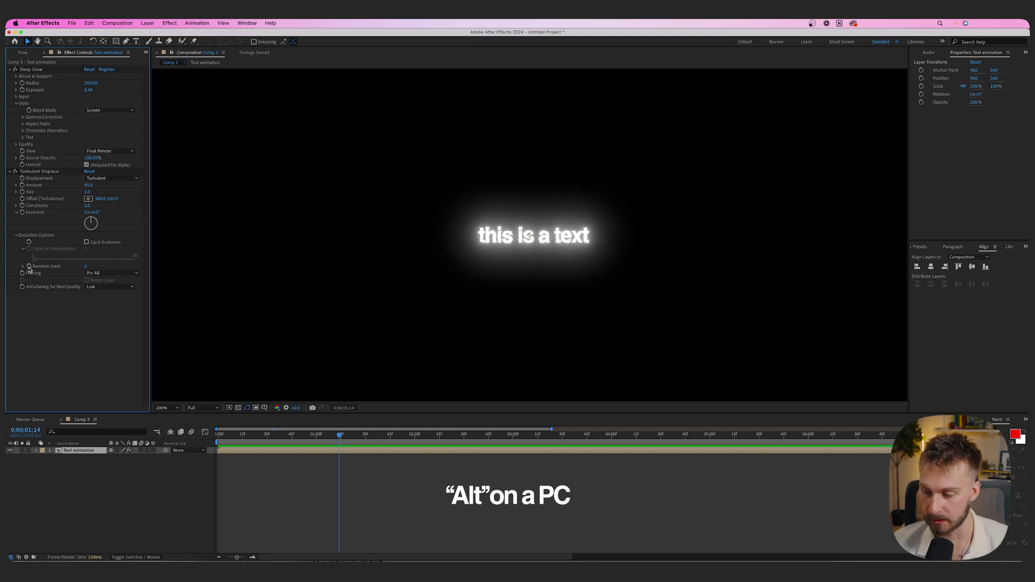
{"action": "left_click", "coordinate": [29, 266], "text": "alt"}
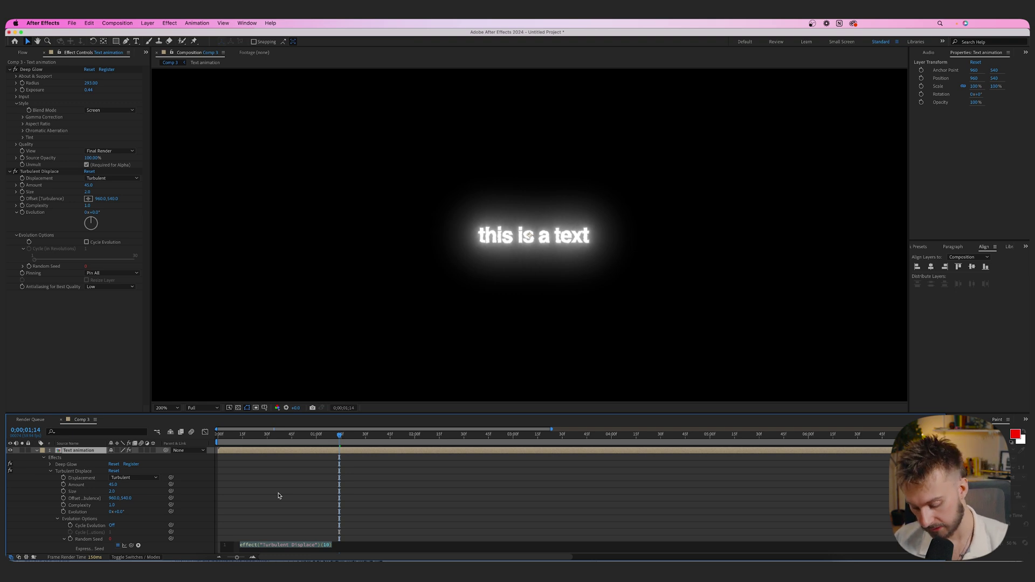
{"action": "type", "text": "time*"}
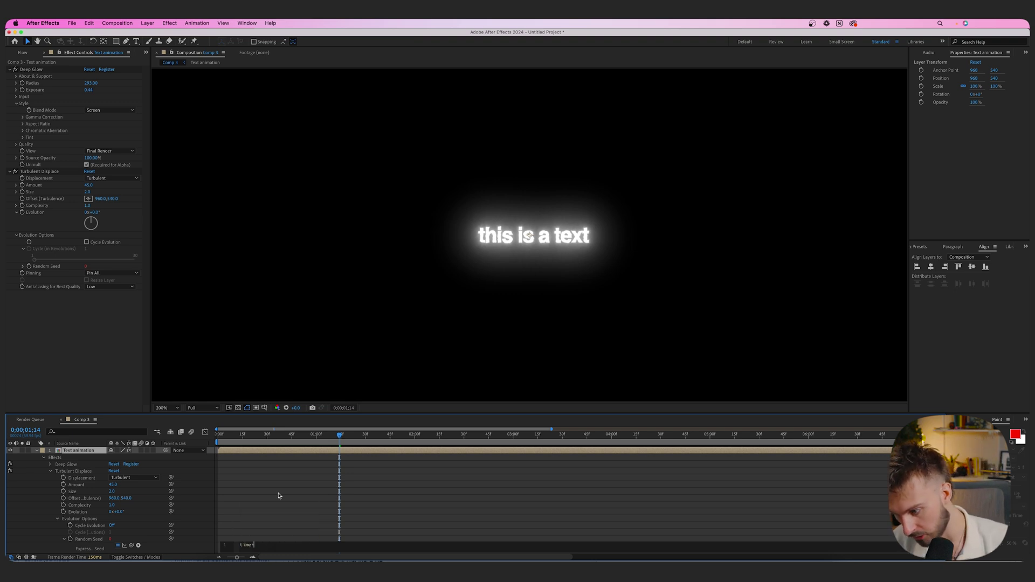
{"action": "type", "text": "7"}
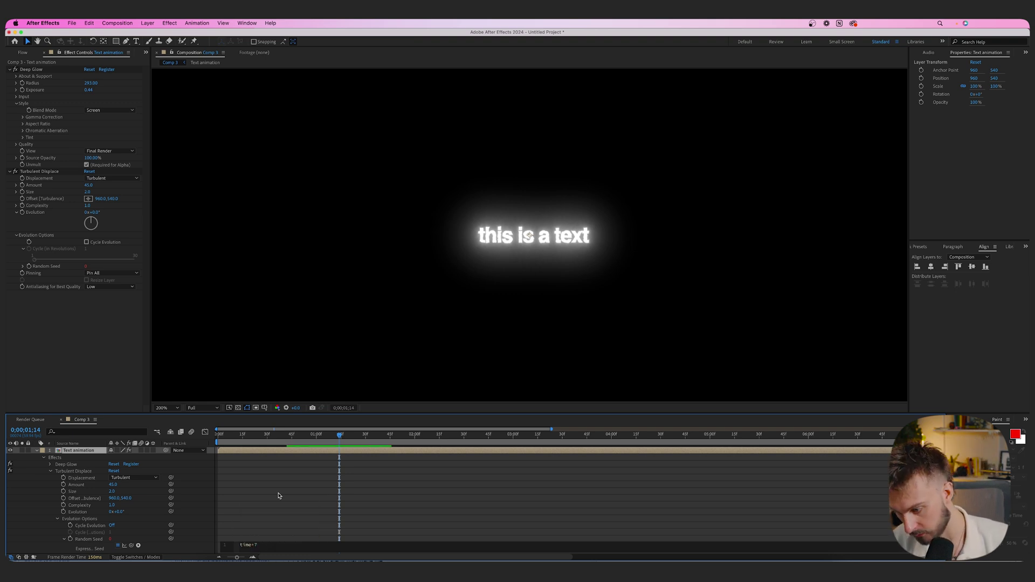
{"action": "key", "text": "BackSpace"}
{"action": "type", "text": "4"}
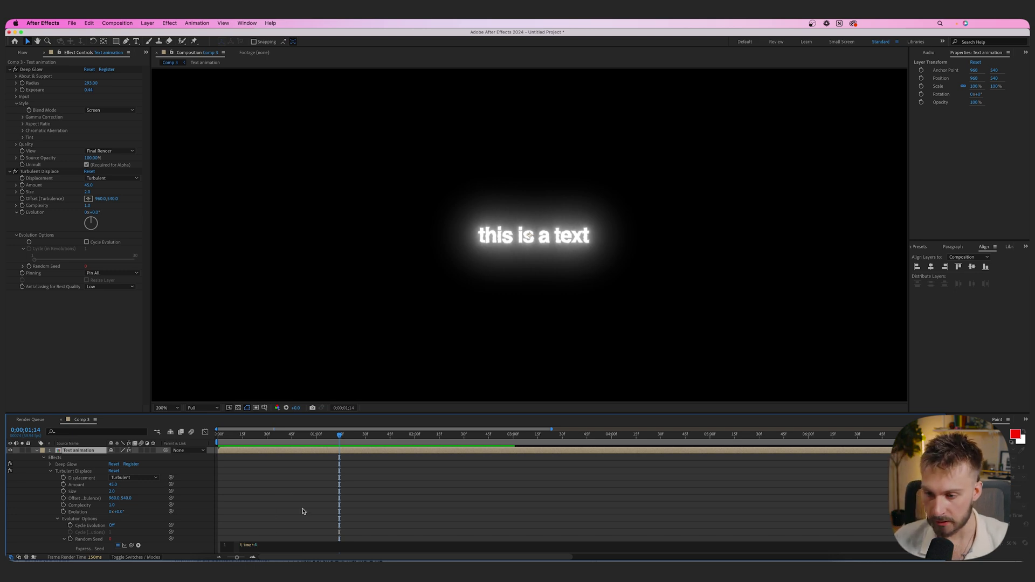
{"action": "left_click", "coordinate": [303, 511]}
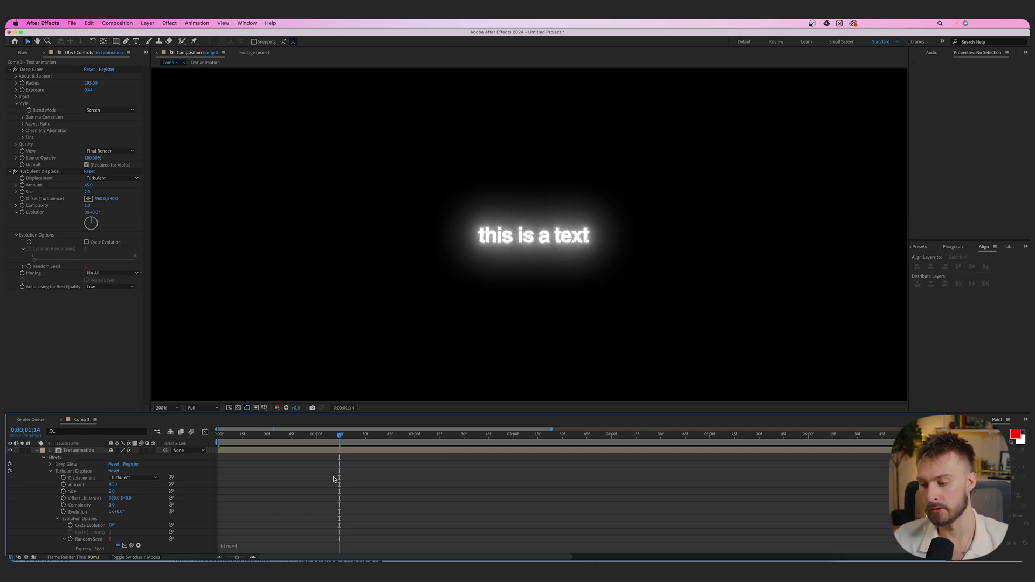
Preview the glowing text animation from its first frame with the whole composition frame in view.
{"action": "left_click", "coordinate": [240, 434]}
{"action": "key", "text": "space"}
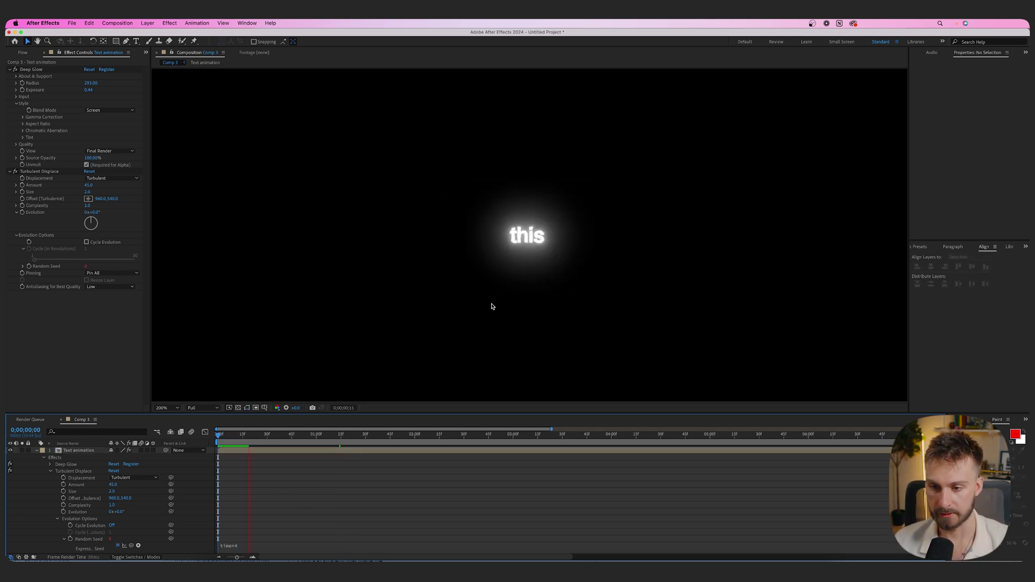
{"action": "key", "text": "comma"}
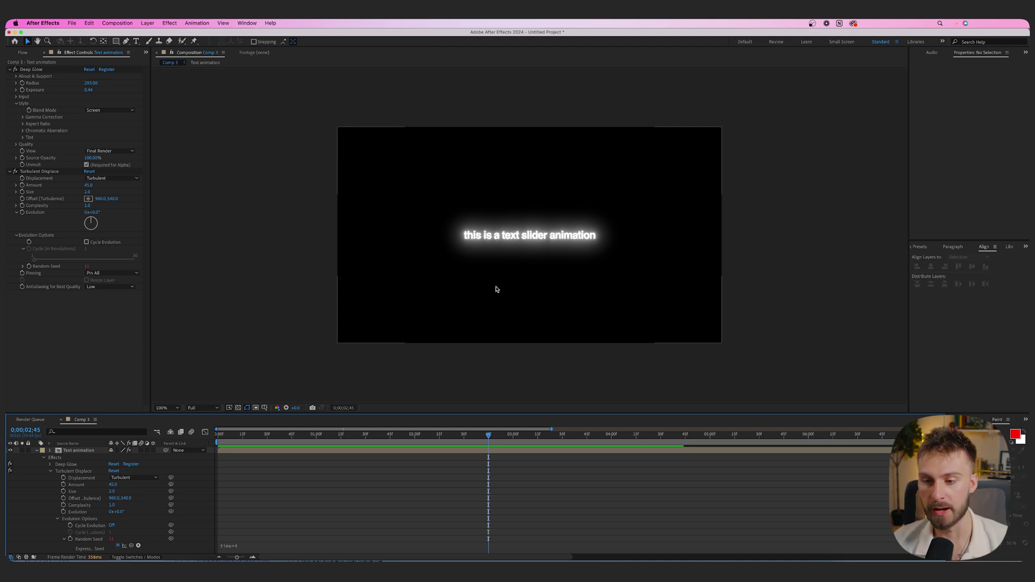
Collapse the Text animation layer's effect properties and show the project's list of compositions.
{"action": "key", "text": "a"}
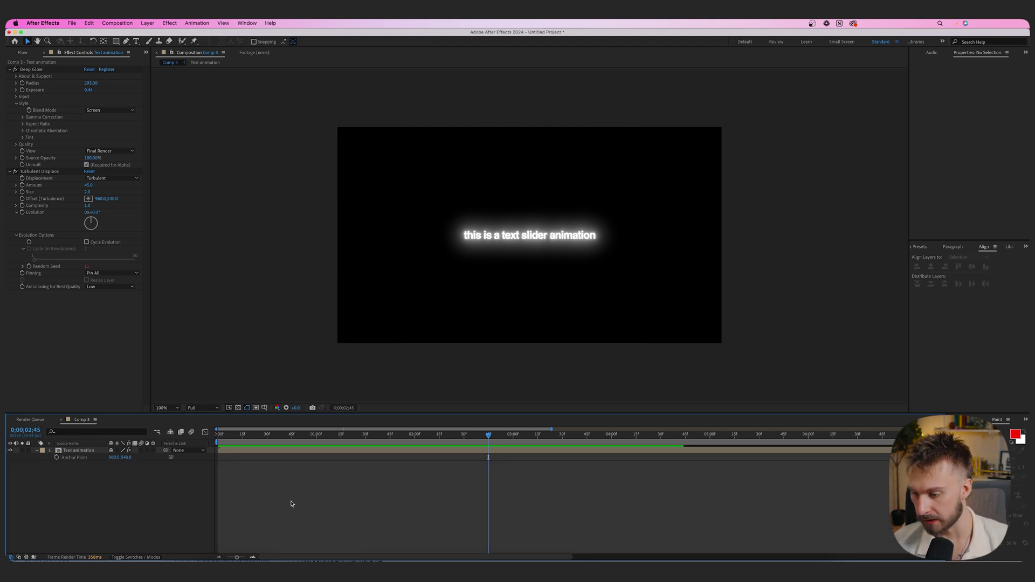
{"action": "left_click", "coordinate": [23, 53]}
{"action": "left_click", "coordinate": [17, 53]}
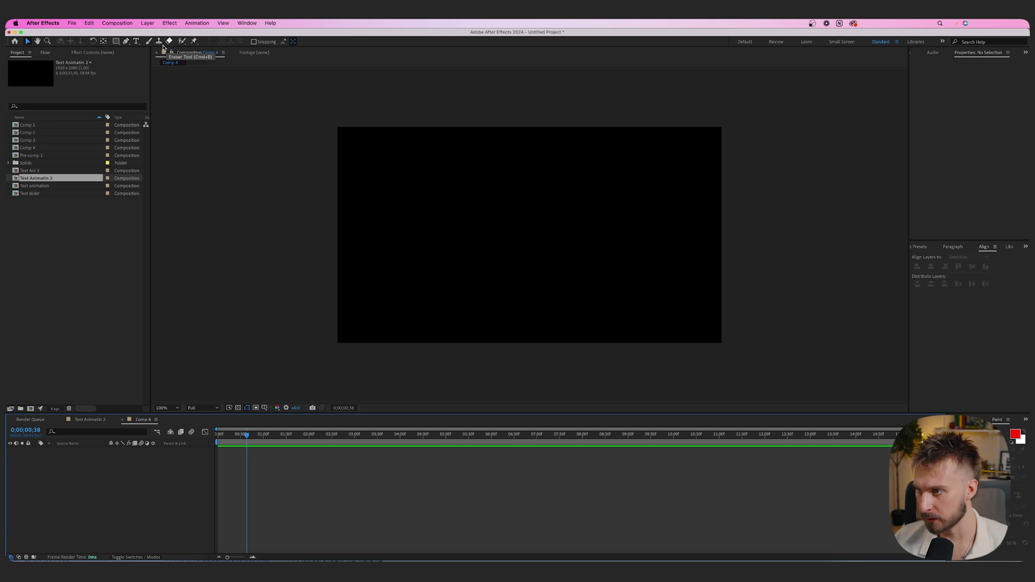
Add the text "Edit like" to the empty Comp 4 and set its font to Zuume Cut Bold Italic.
{"action": "left_click", "coordinate": [135, 42]}
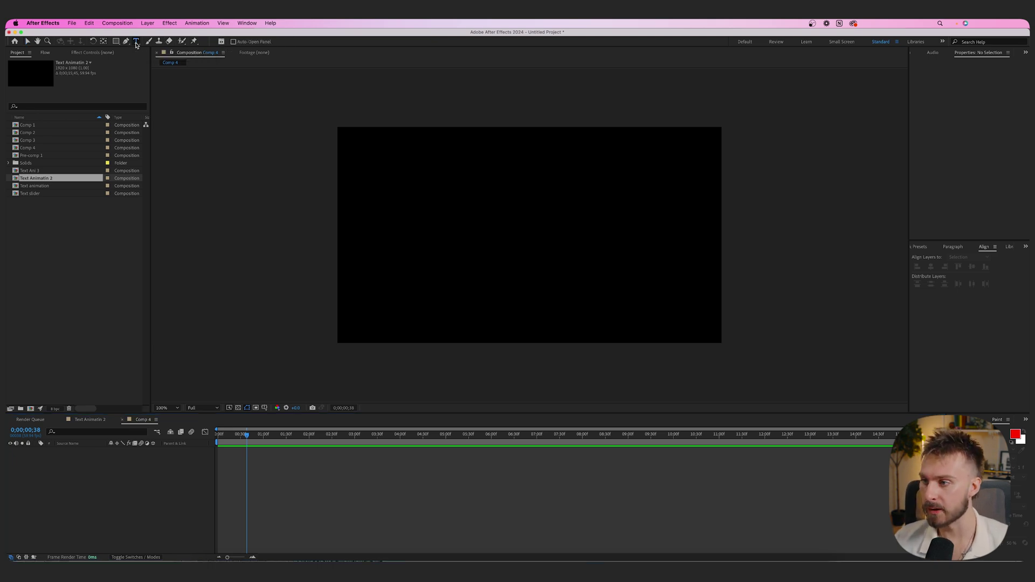
{"action": "left_click", "coordinate": [467, 235]}
{"action": "type", "text": "Edit like"}
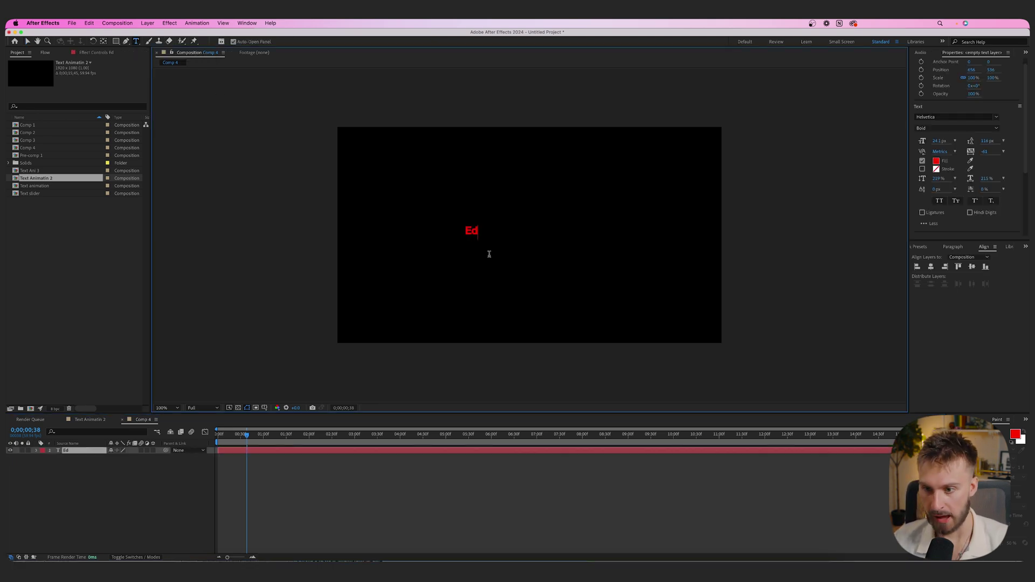
{"action": "key", "text": "super+a"}
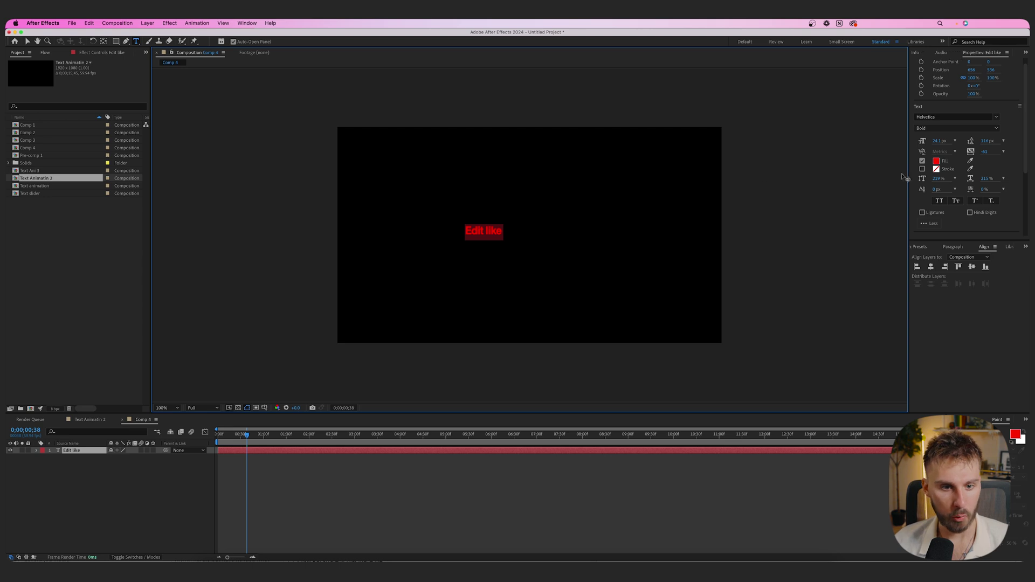
{"action": "left_click", "coordinate": [939, 117]}
{"action": "type", "text": "zuume"}
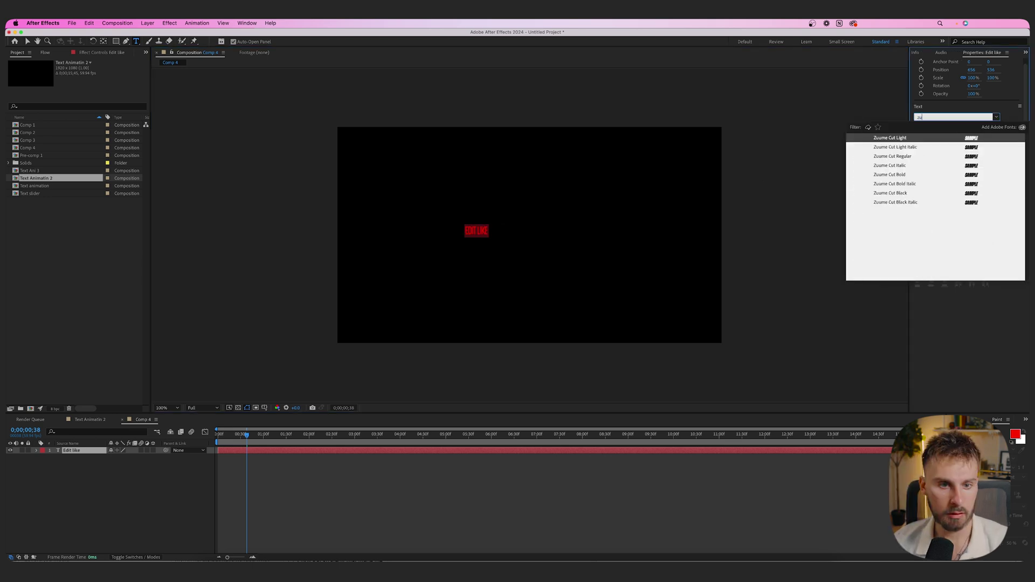
{"action": "left_click", "coordinate": [912, 185]}
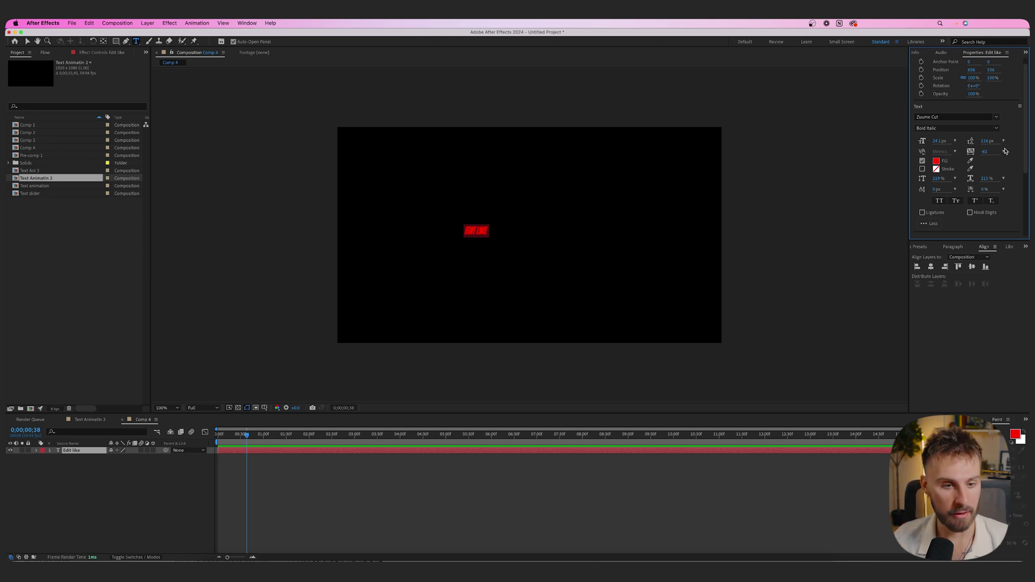
Set the "Edit like" text's tracking to 0 and enlarge its font size.
{"action": "triple_click", "coordinate": [478, 234]}
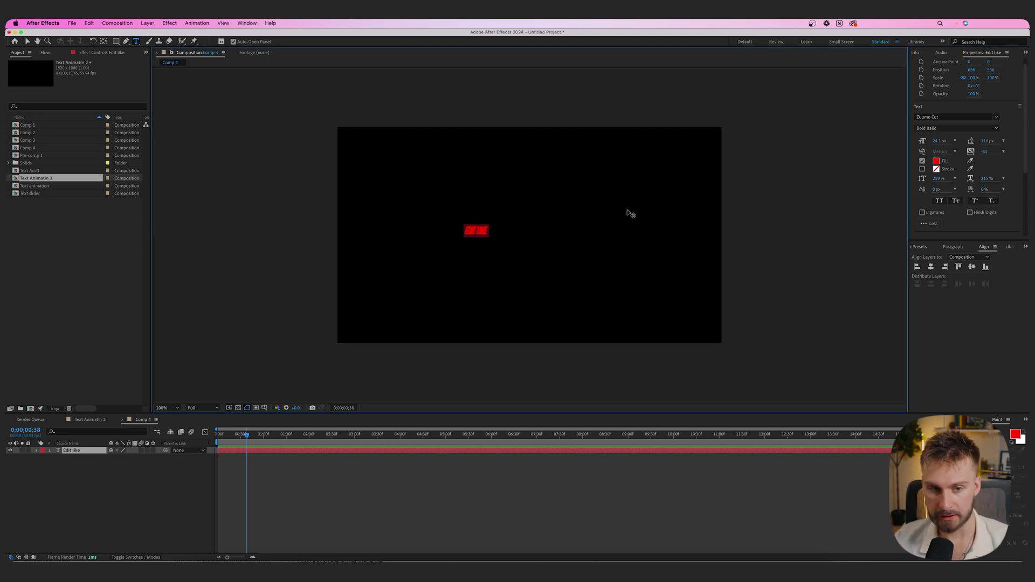
{"action": "left_click", "coordinate": [1004, 153]}
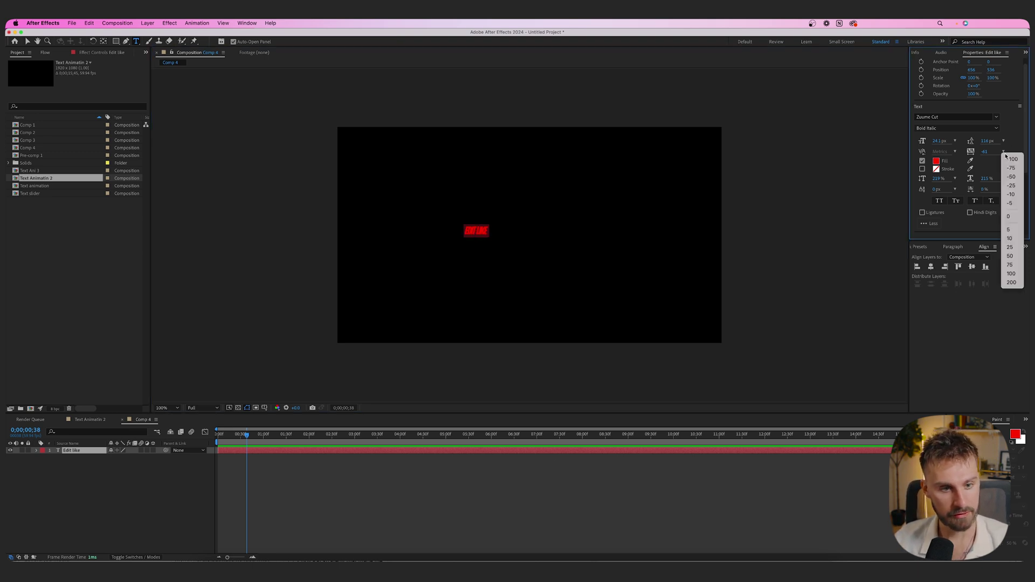
{"action": "left_click", "coordinate": [1012, 217]}
{"action": "left_click_drag", "start_coordinate": [938, 140], "coordinate": [973, 141]}
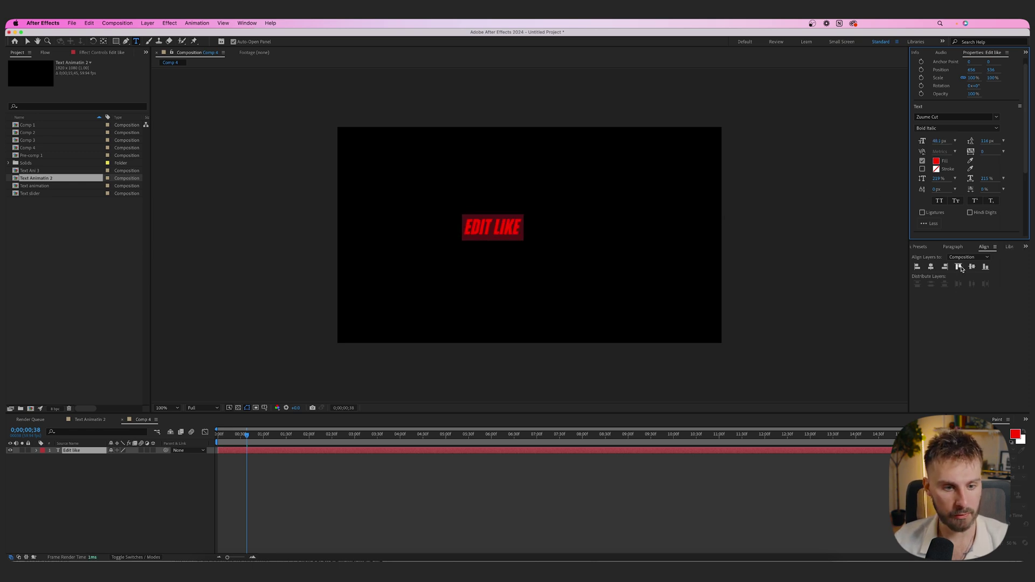
Centre the "Edit like" text in the composition, shift it slightly upward, and adjust its font size to about 46 px.
{"action": "left_click", "coordinate": [930, 267]}
{"action": "left_click", "coordinate": [971, 266]}
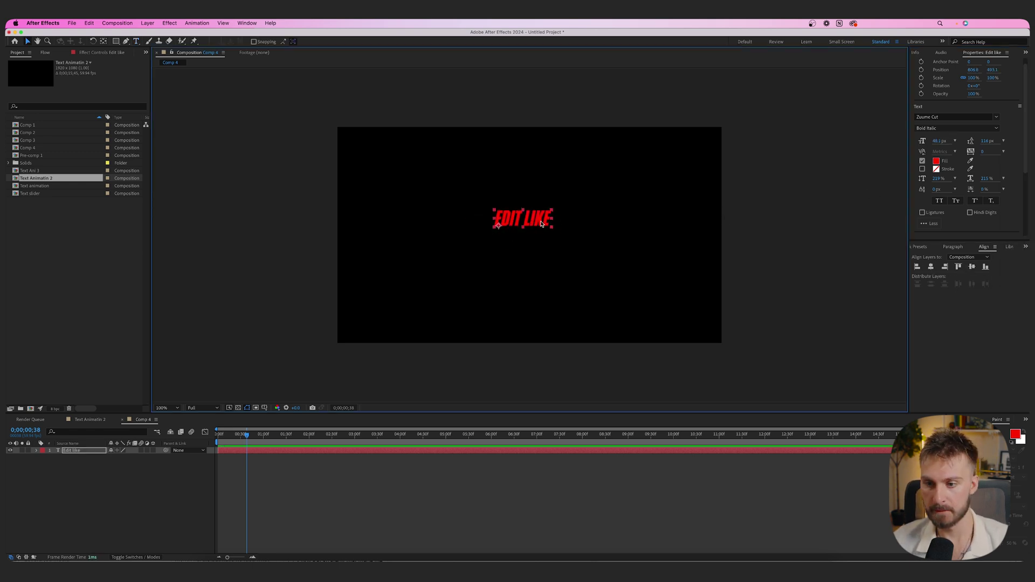
{"action": "left_click_drag", "start_coordinate": [938, 141], "coordinate": [950, 141]}
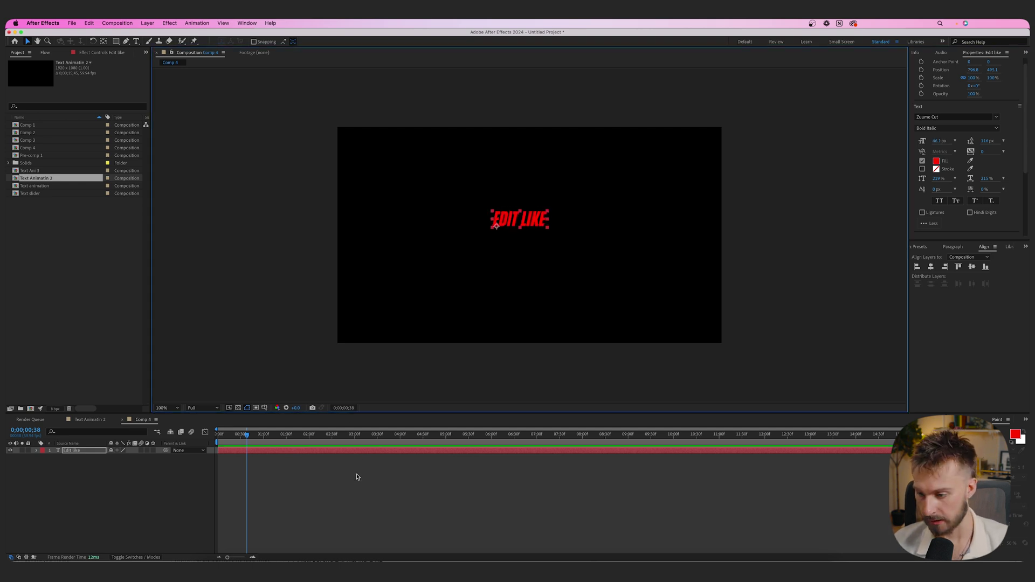
Duplicate the "Edit like" layer, place the copy directly below it, and change its text to "a leveraged".
{"action": "left_click", "coordinate": [356, 468]}
{"action": "left_click", "coordinate": [353, 451]}
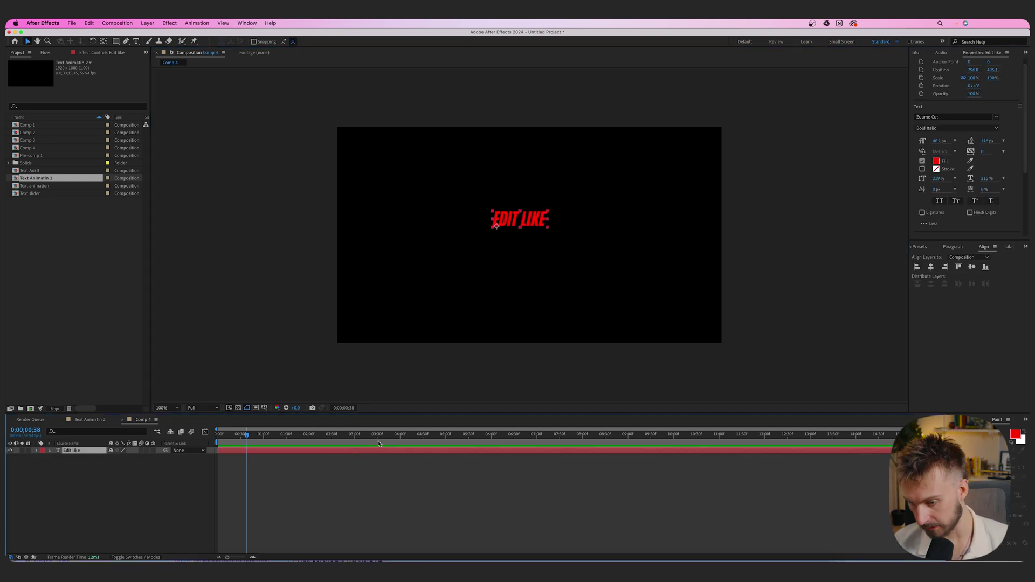
{"action": "key", "text": "super+d"}
{"action": "key", "text": "super+t"}
{"action": "left_click_drag", "start_coordinate": [537, 223], "coordinate": [534, 243]}
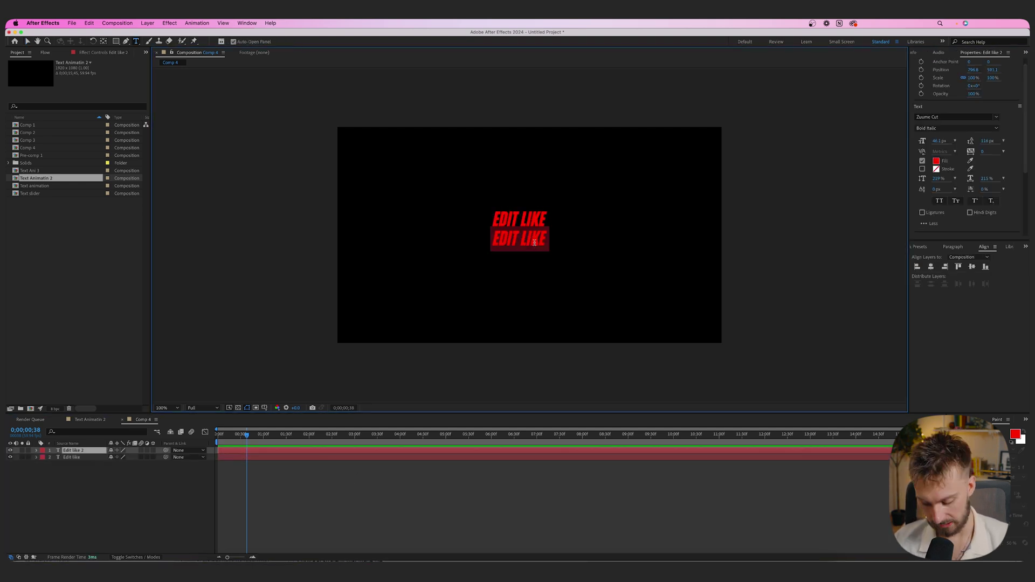
{"action": "type", "text": "a leveraged"}
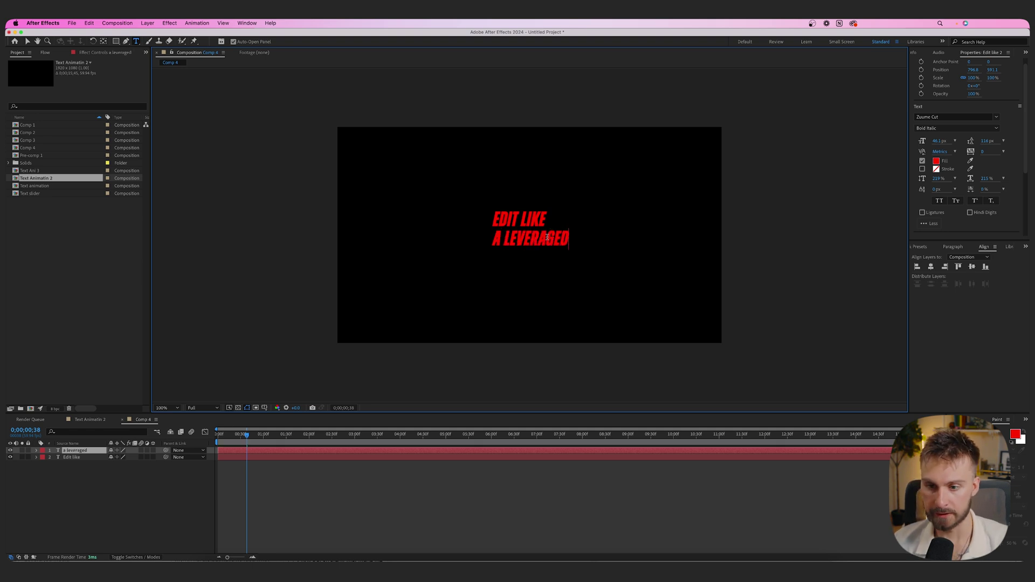
Shrink the "a leveraged" text to match the width of the line above and move it closer to that line.
{"action": "key", "text": "super+a"}
{"action": "left_click_drag", "start_coordinate": [937, 141], "coordinate": [923, 141]}
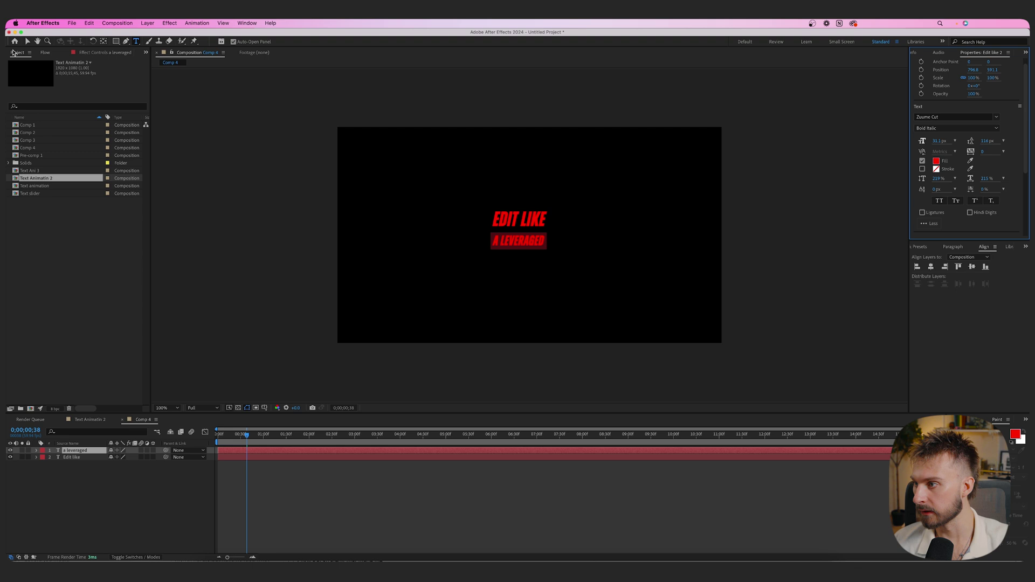
{"action": "left_click", "coordinate": [27, 41]}
{"action": "key", "text": "period"}
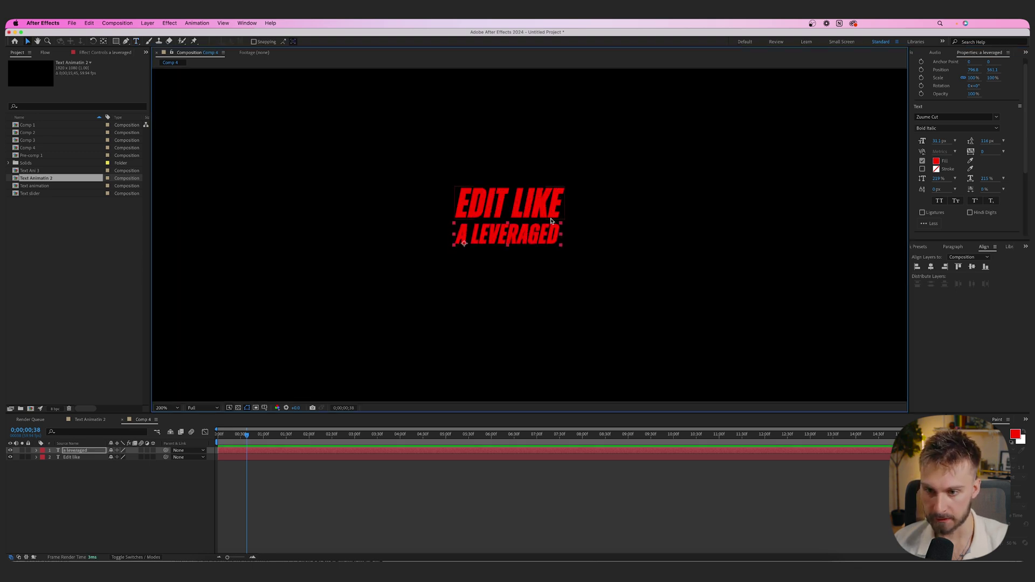
Duplicate the "a leveraged" layer, place the copy below it, and change its text to "editor".
{"action": "left_click", "coordinate": [300, 454]}
{"action": "key", "text": "super+d"}
{"action": "left_click_drag", "start_coordinate": [523, 238], "coordinate": [522, 264]}
{"action": "double_click", "coordinate": [523, 264]}
{"action": "type", "text": "editor"}
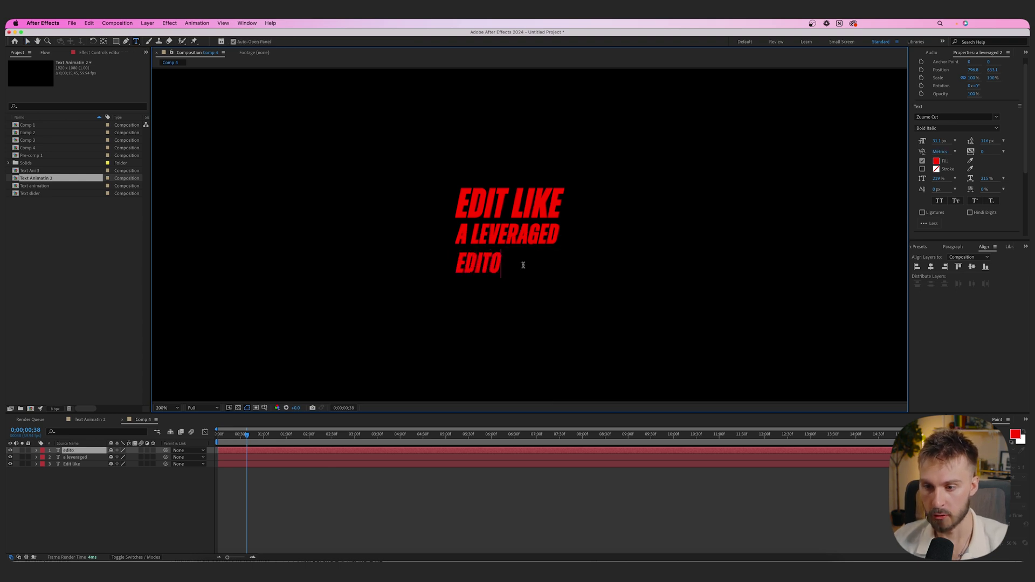
Shrink the "editor" text, place it under the right end of "a leveraged", and select its layer.
{"action": "key", "text": "Escape"}
{"action": "left_click_drag", "start_coordinate": [937, 141], "coordinate": [924, 141]}
{"action": "left_click", "coordinate": [27, 41]}
{"action": "left_click_drag", "start_coordinate": [479, 267], "coordinate": [546, 254]}
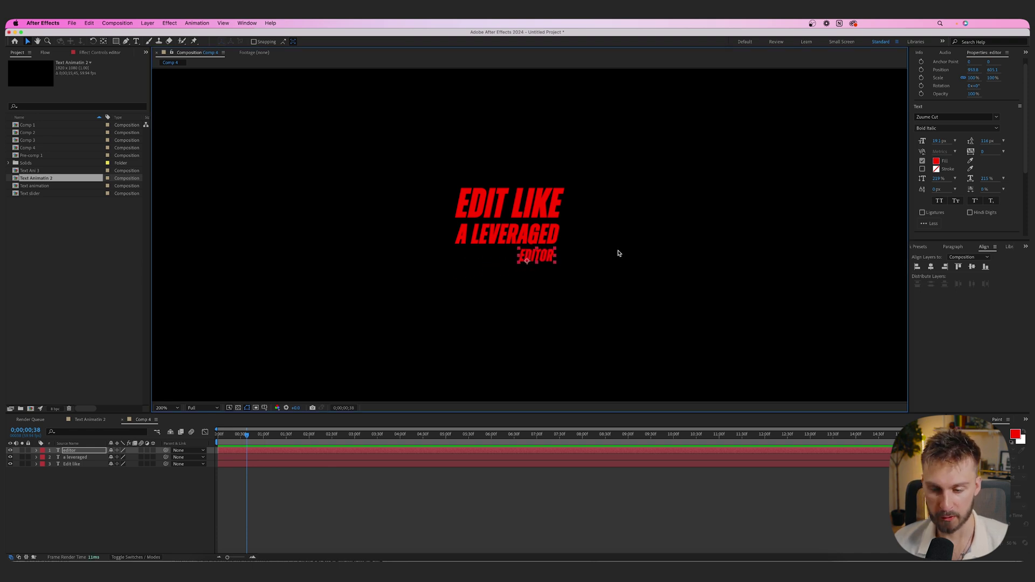
{"action": "left_click", "coordinate": [592, 214]}
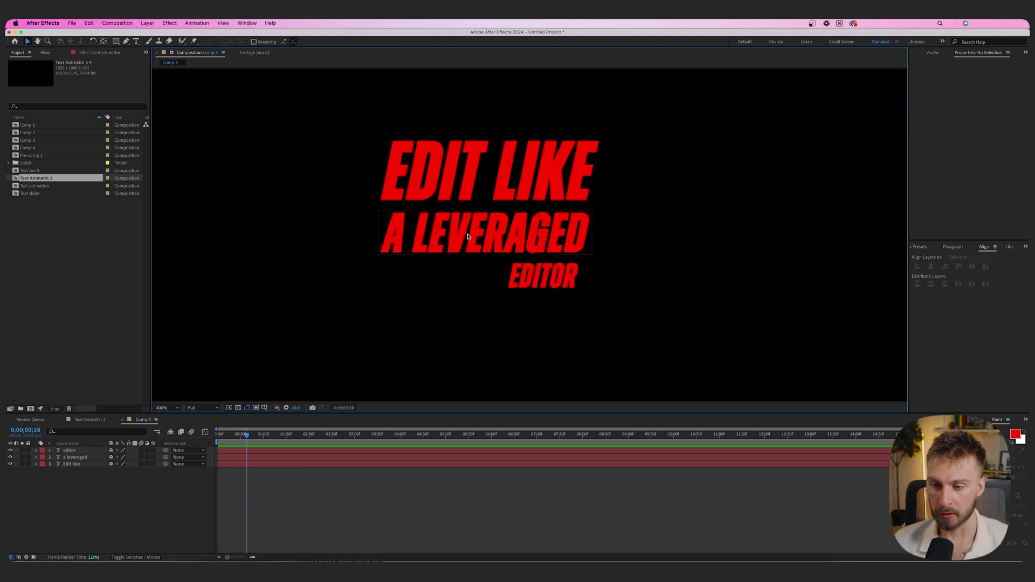
{"action": "left_click", "coordinate": [237, 454]}
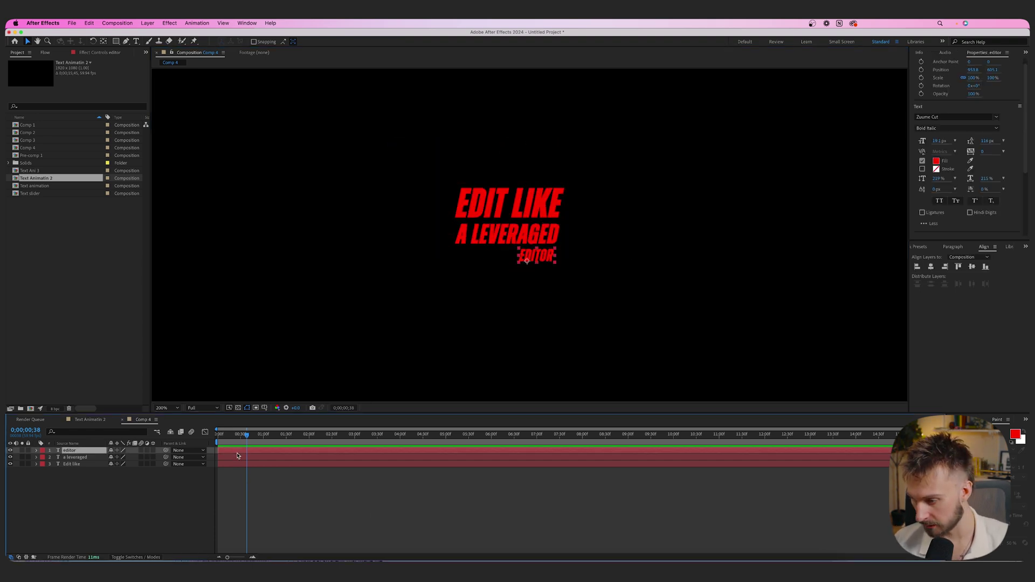
Apply a Gradient Ramp to the "Edit like" layer and move its start and end points diagonally around the text.
{"action": "left_click", "coordinate": [239, 465]}
{"action": "key", "text": "ctrl+space"}
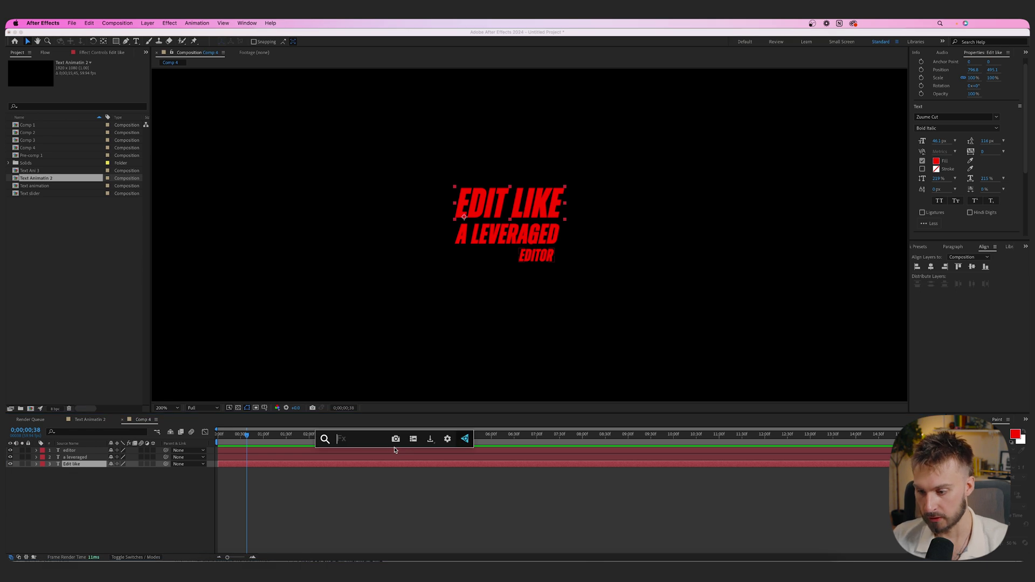
{"action": "type", "text": "grad"}
{"action": "left_click", "coordinate": [381, 462]}
{"action": "key", "text": "comma"}
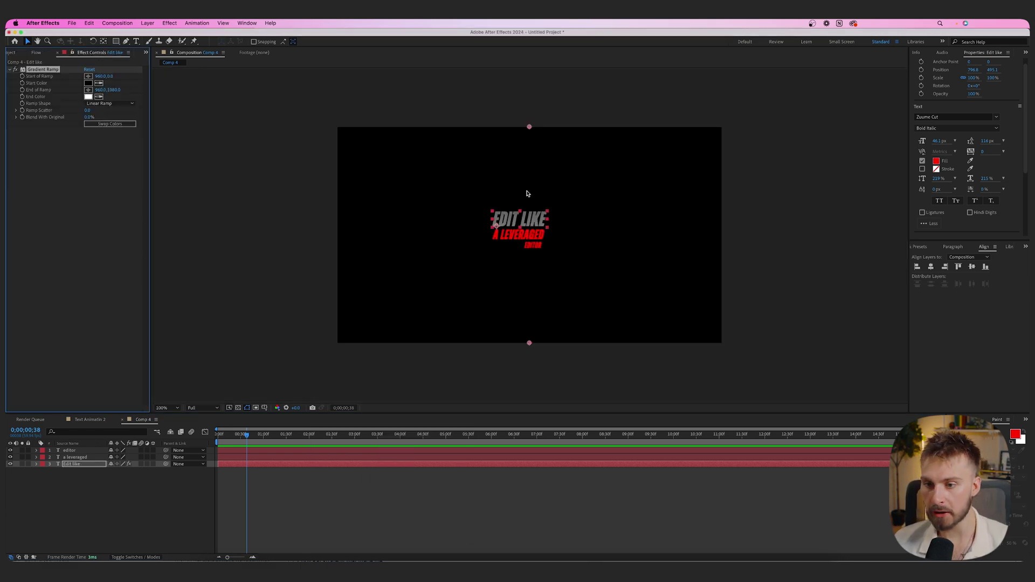
{"action": "left_click_drag", "start_coordinate": [530, 128], "coordinate": [508, 181]}
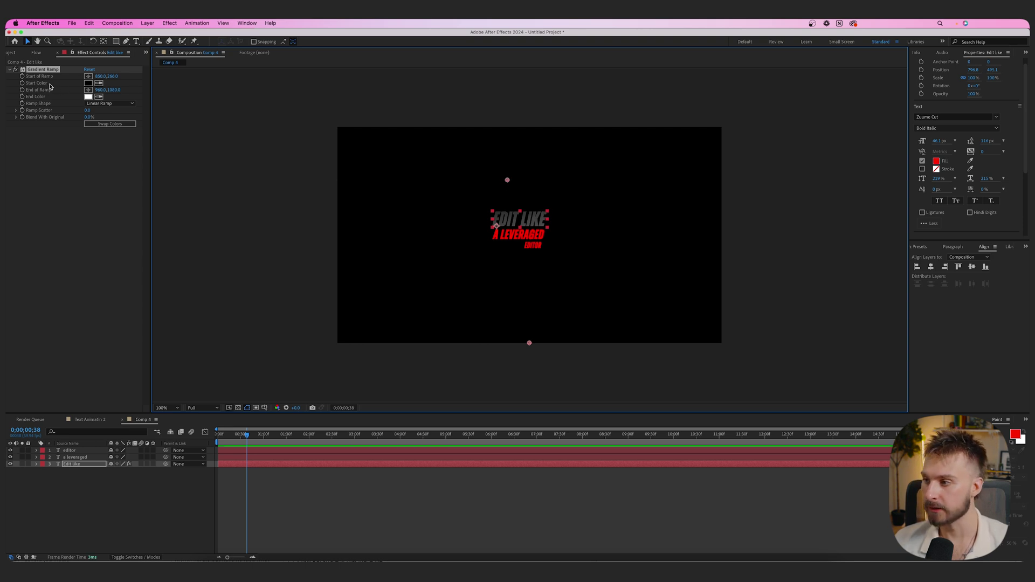
{"action": "left_click_drag", "start_coordinate": [529, 343], "coordinate": [536, 256]}
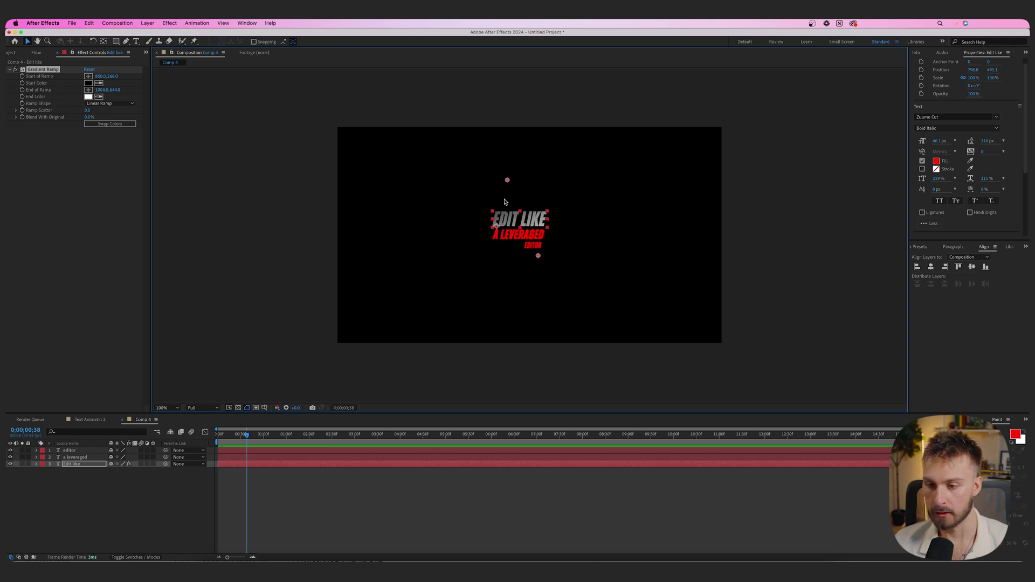
Set the Gradient Ramp's start color to blue 2754FF.
{"action": "key", "text": "period"}
{"action": "left_click", "coordinate": [88, 83]}
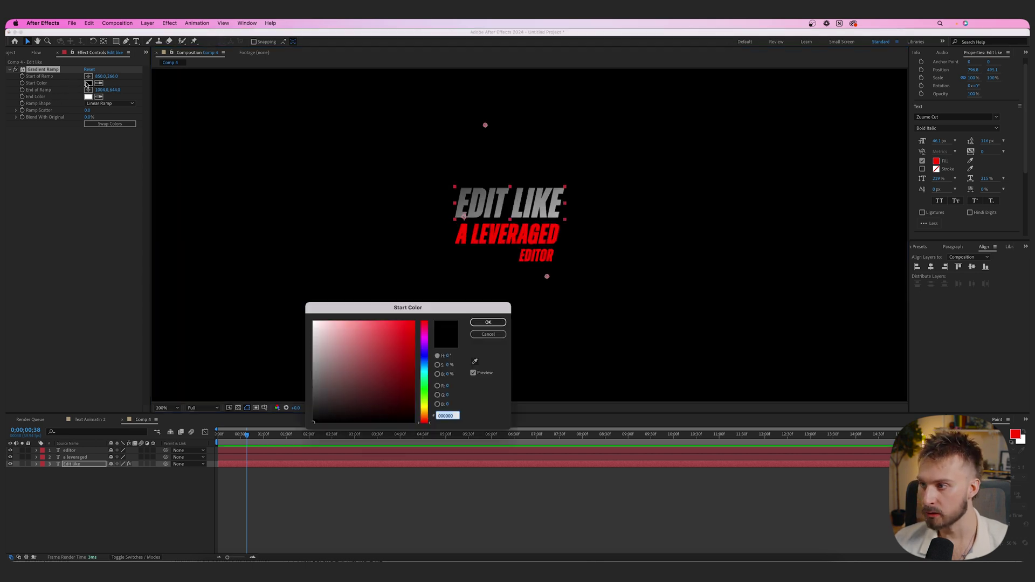
{"action": "left_click", "coordinate": [425, 360]}
{"action": "left_click_drag", "start_coordinate": [392, 318], "coordinate": [401, 322]}
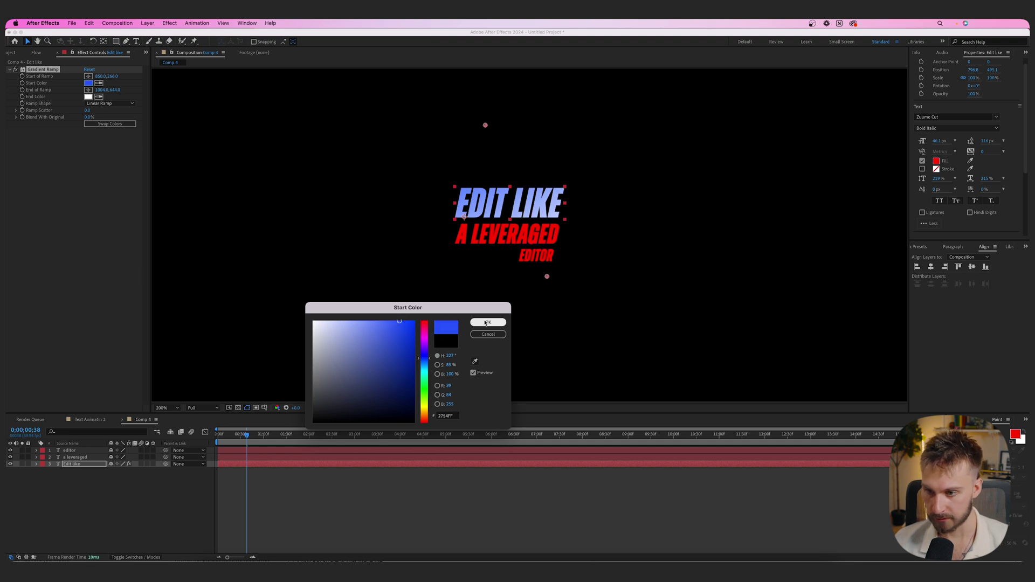
{"action": "left_click", "coordinate": [488, 321]}
Set the ramp's end color to pale blue CFDAFF and pull its start and end points closer to the text.
{"action": "left_click", "coordinate": [88, 97]}
{"action": "left_click", "coordinate": [425, 359]}
{"action": "left_click_drag", "start_coordinate": [353, 321], "coordinate": [331, 310]}
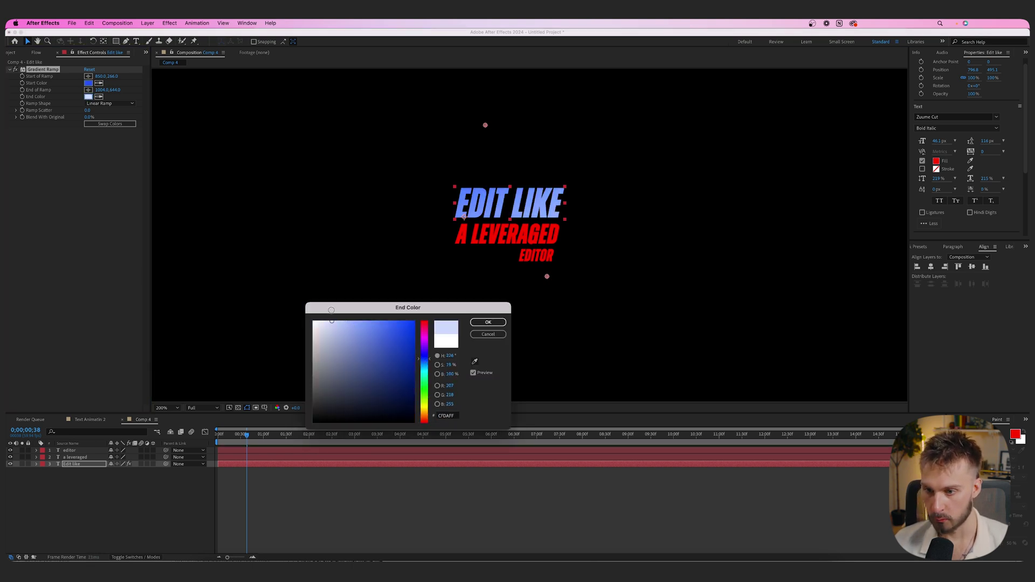
{"action": "left_click", "coordinate": [488, 321]}
{"action": "left_click_drag", "start_coordinate": [484, 126], "coordinate": [489, 155]}
{"action": "left_click_drag", "start_coordinate": [546, 277], "coordinate": [518, 248]}
Copy the Gradient Ramp from "Edit like" onto the "a leveraged" and "editor" layers.
{"action": "left_click", "coordinate": [47, 71]}
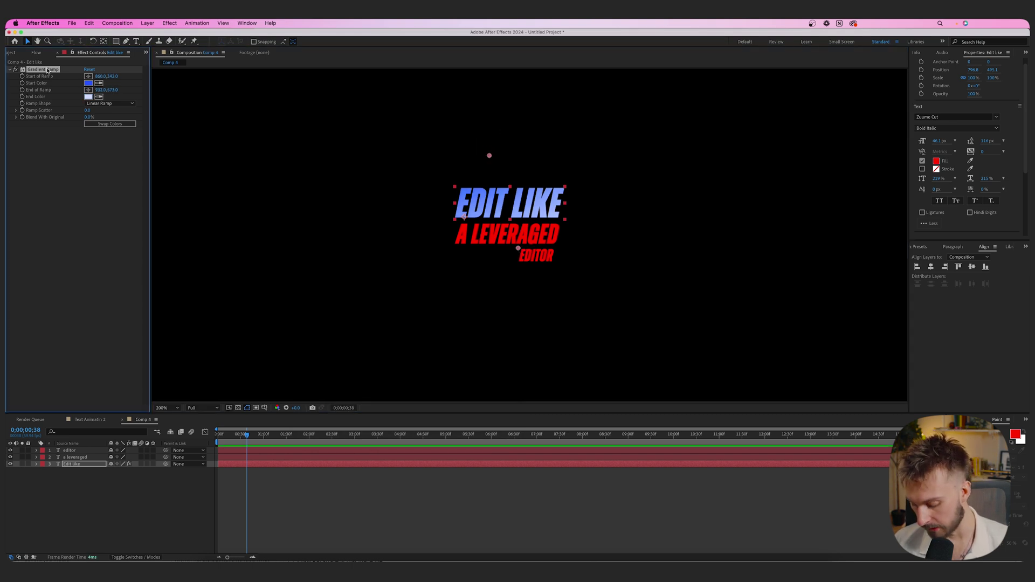
{"action": "left_click", "coordinate": [300, 459]}
{"action": "left_click", "coordinate": [301, 450], "text": "shift"}
{"action": "key", "text": "super+v"}
{"action": "left_click", "coordinate": [483, 492]}
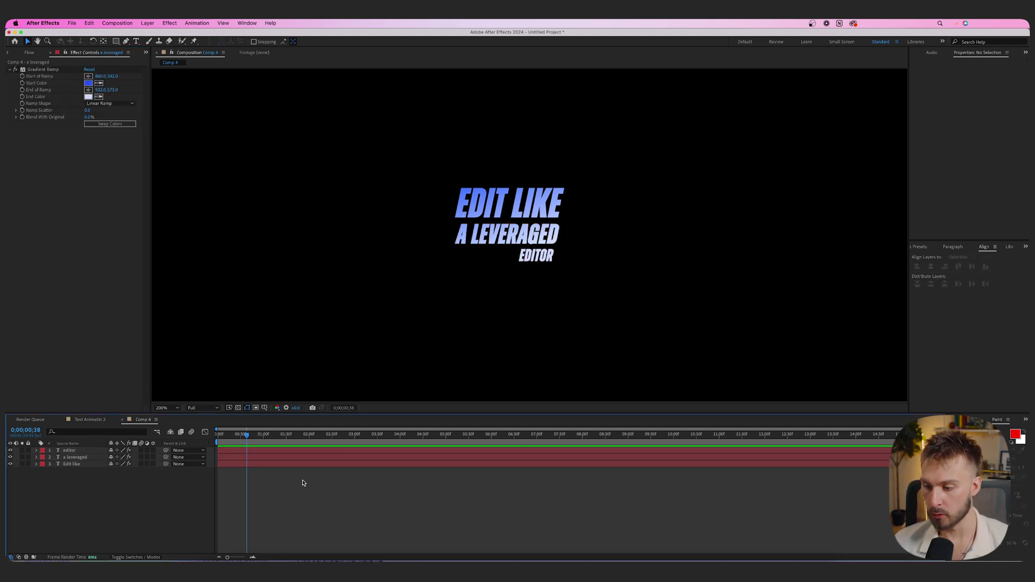
{"action": "left_click", "coordinate": [287, 456]}
{"action": "left_click", "coordinate": [43, 69]}
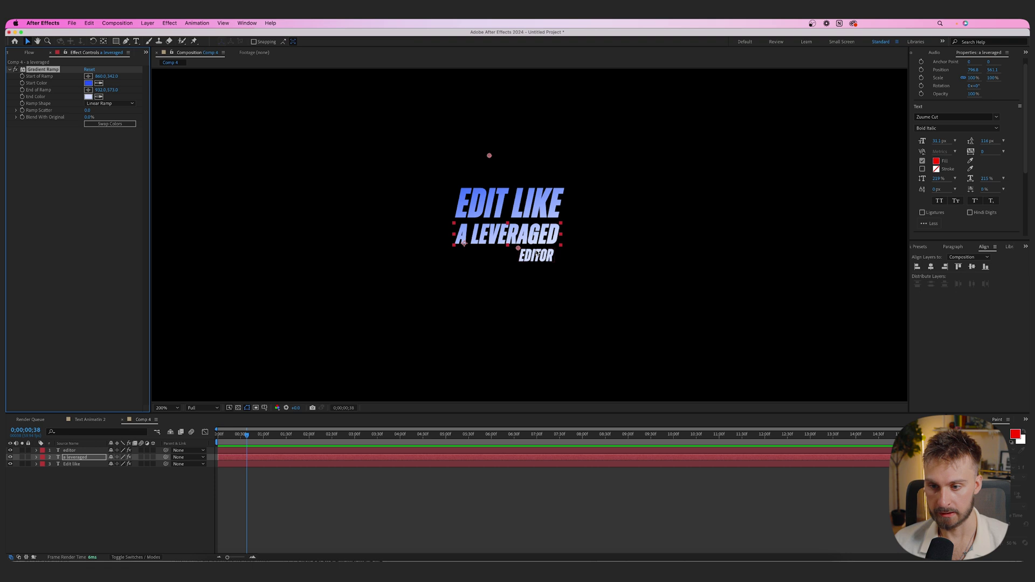
{"action": "left_click", "coordinate": [379, 450]}
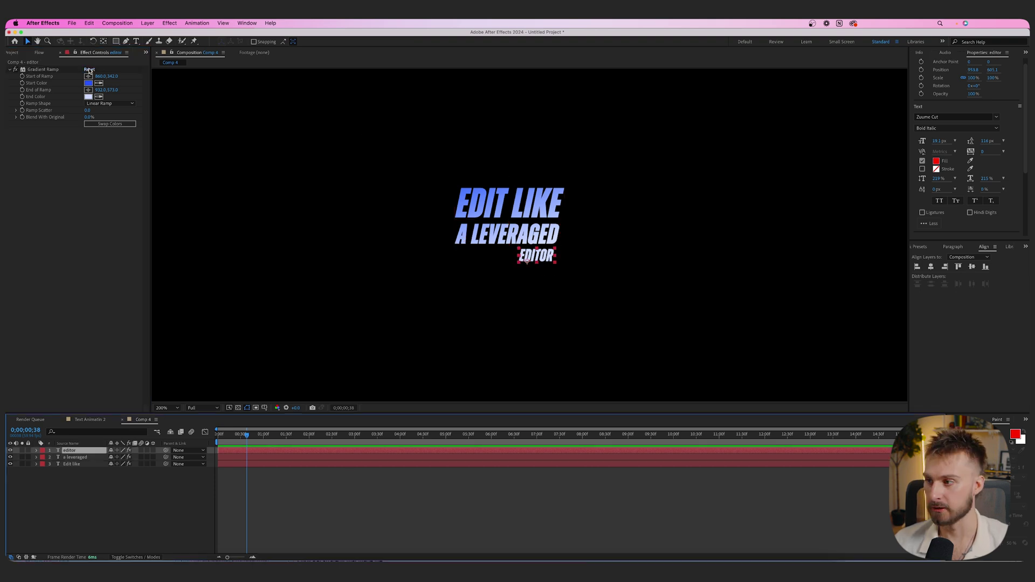
{"action": "left_click", "coordinate": [418, 531]}
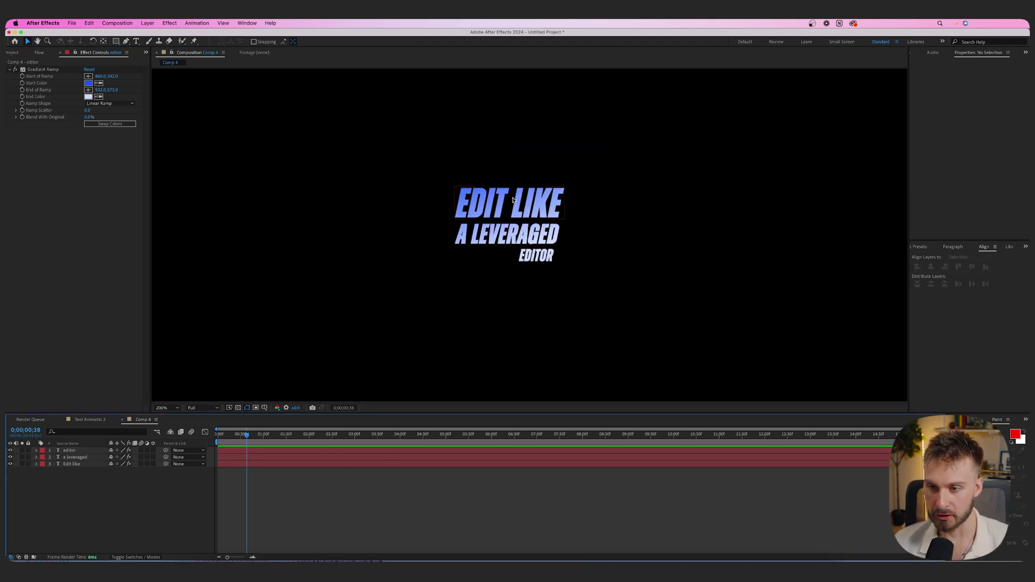
Find the "Dimension - bevel+shadow" preset and apply it to the "Edit like" layer.
{"action": "left_click", "coordinate": [514, 191]}
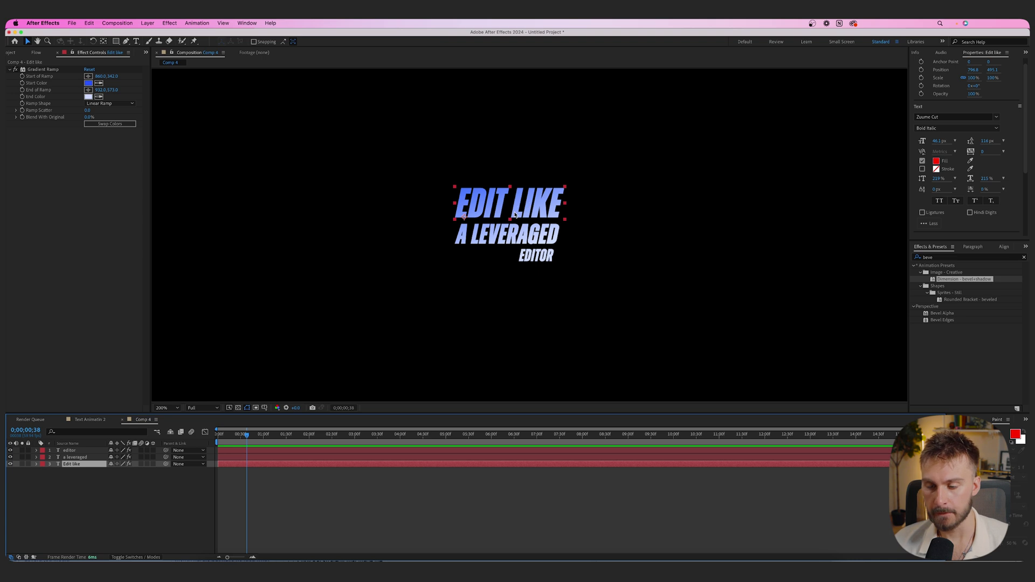
{"action": "left_click", "coordinate": [969, 259]}
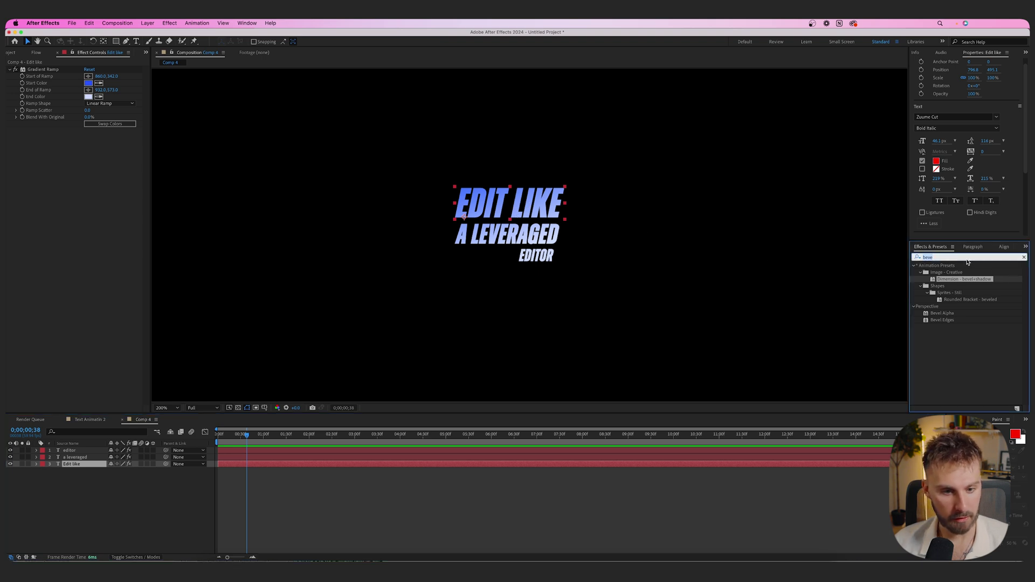
{"action": "type", "text": "beve"}
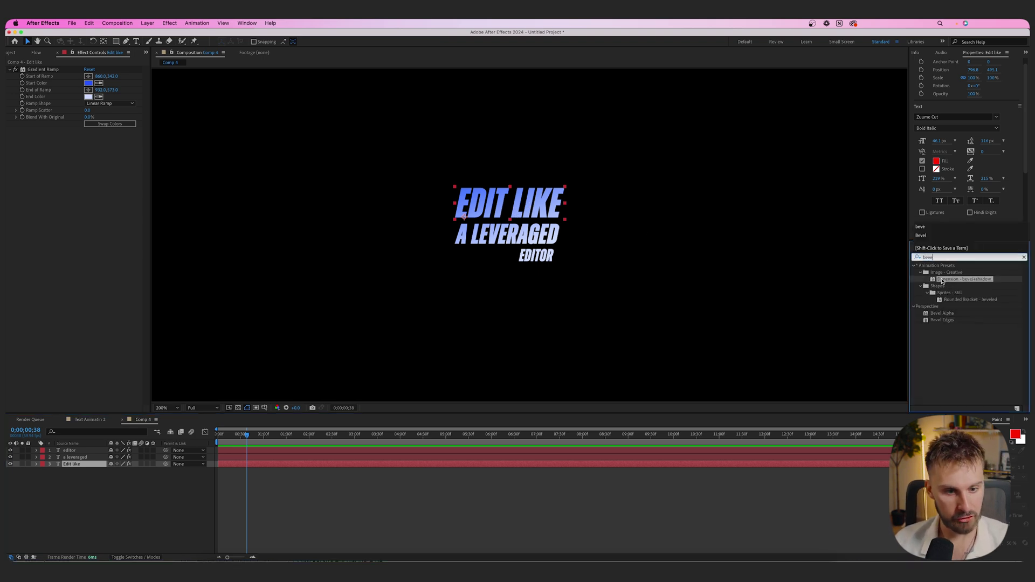
{"action": "left_click", "coordinate": [954, 280]}
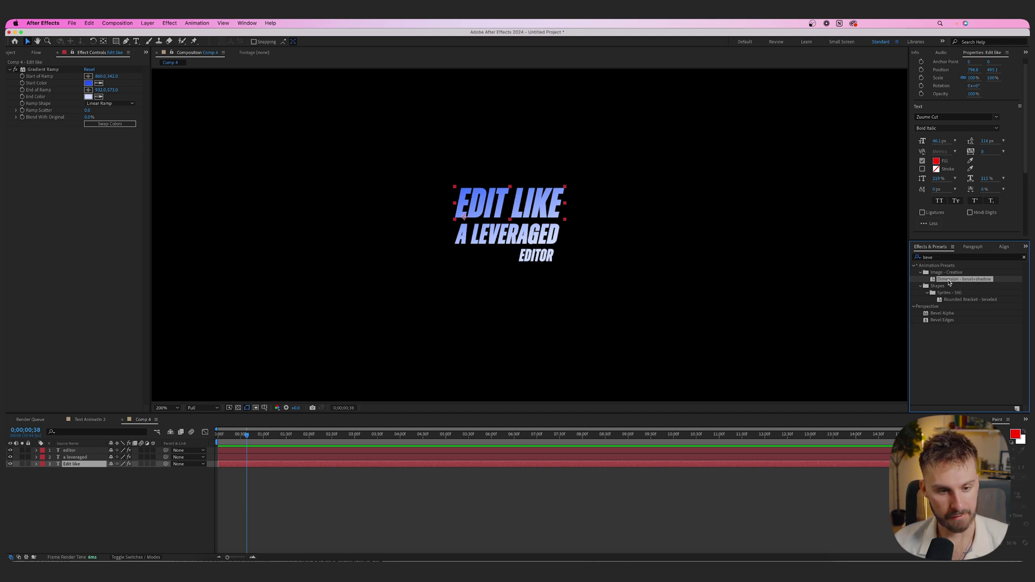
{"action": "left_click_drag", "start_coordinate": [958, 280], "coordinate": [266, 465]}
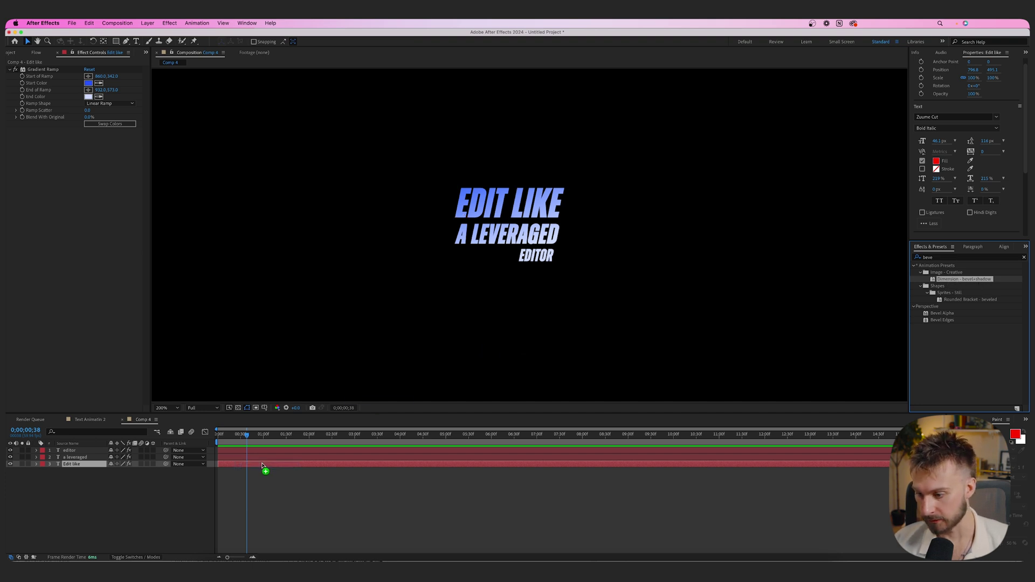
Set the Bevel Alpha light angle on "Edit like" to 95° and its light intensity to 0.61.
{"action": "key", "text": "period"}
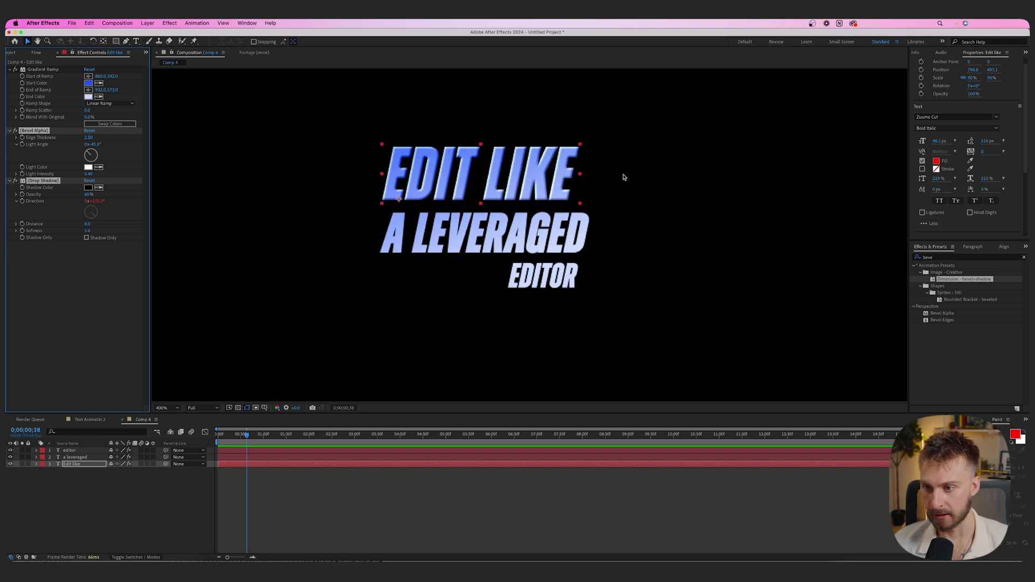
{"action": "key", "text": "comma"}
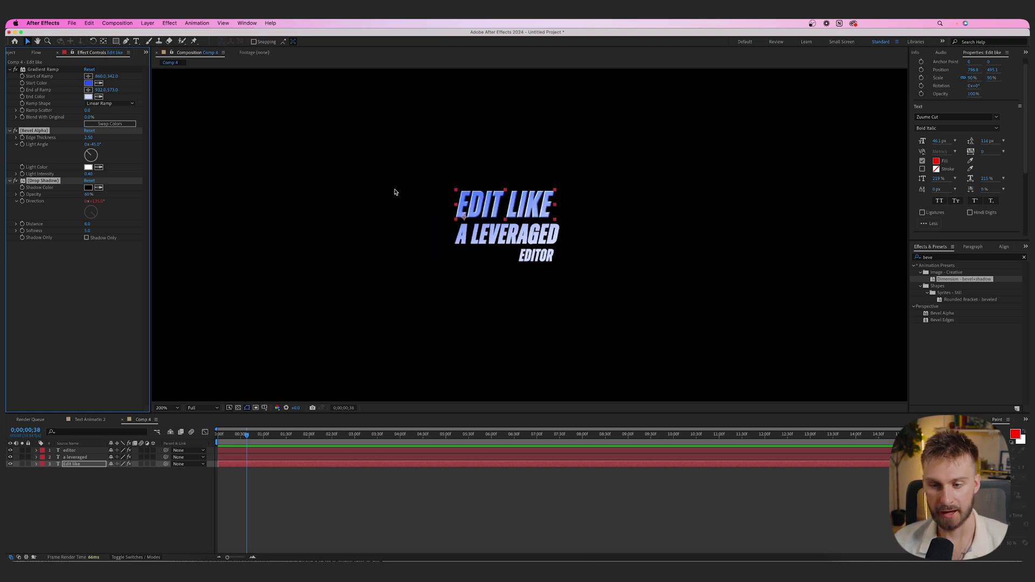
{"action": "key", "text": "period"}
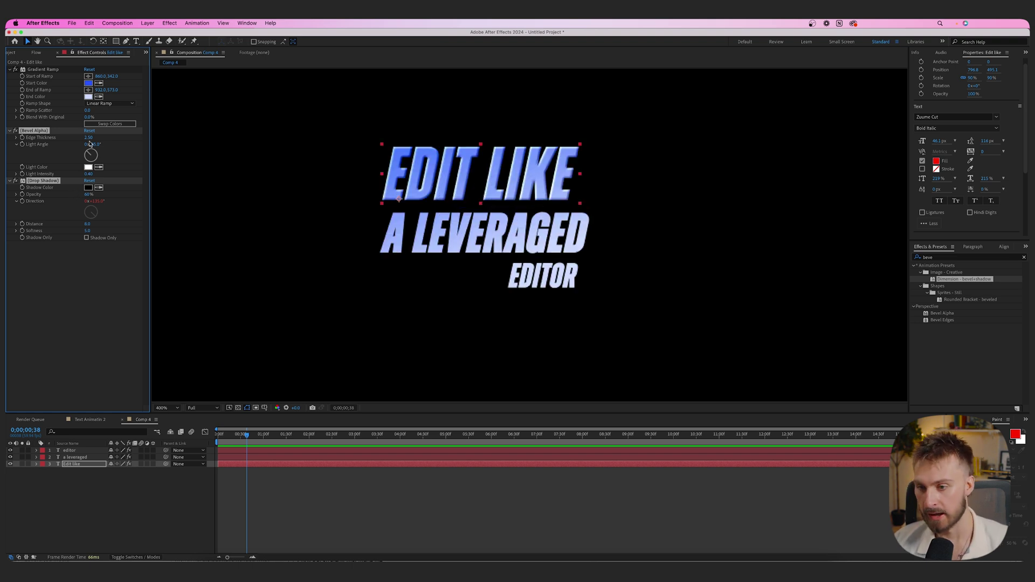
{"action": "left_click_drag", "start_coordinate": [98, 156], "coordinate": [129, 159]}
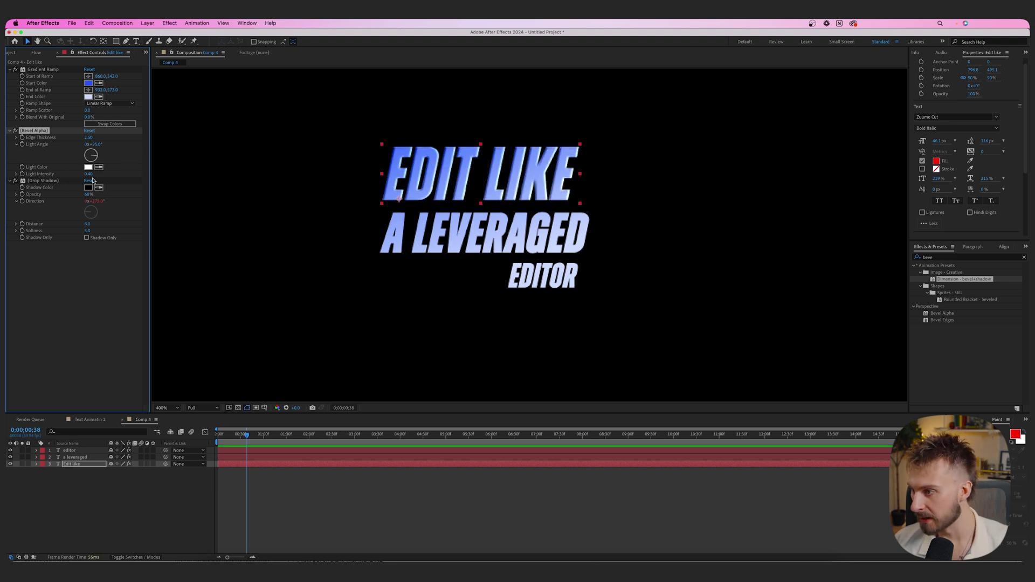
{"action": "left_click_drag", "start_coordinate": [89, 174], "coordinate": [101, 175]}
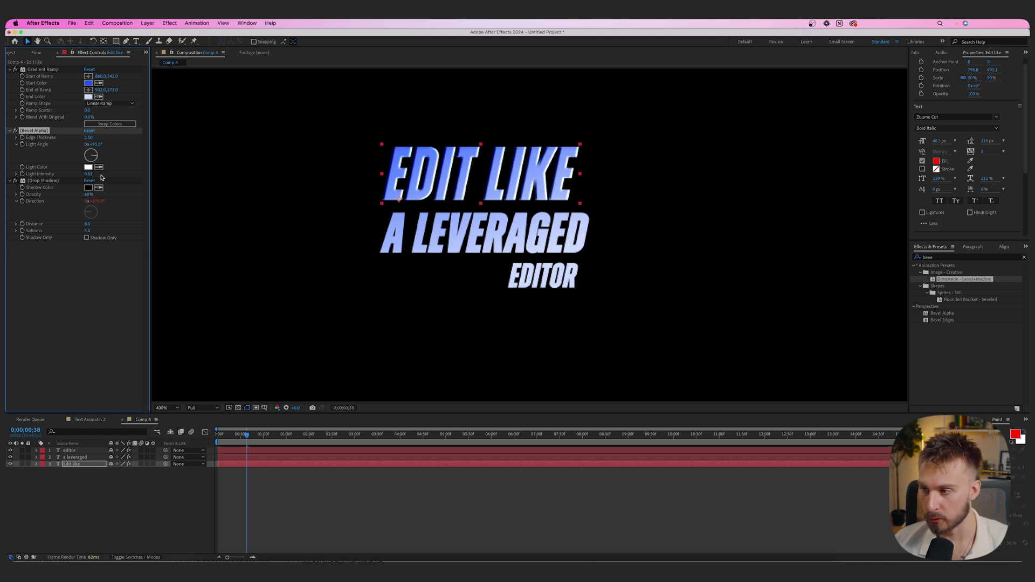
{"action": "left_click_drag", "start_coordinate": [91, 138], "coordinate": [91, 141]}
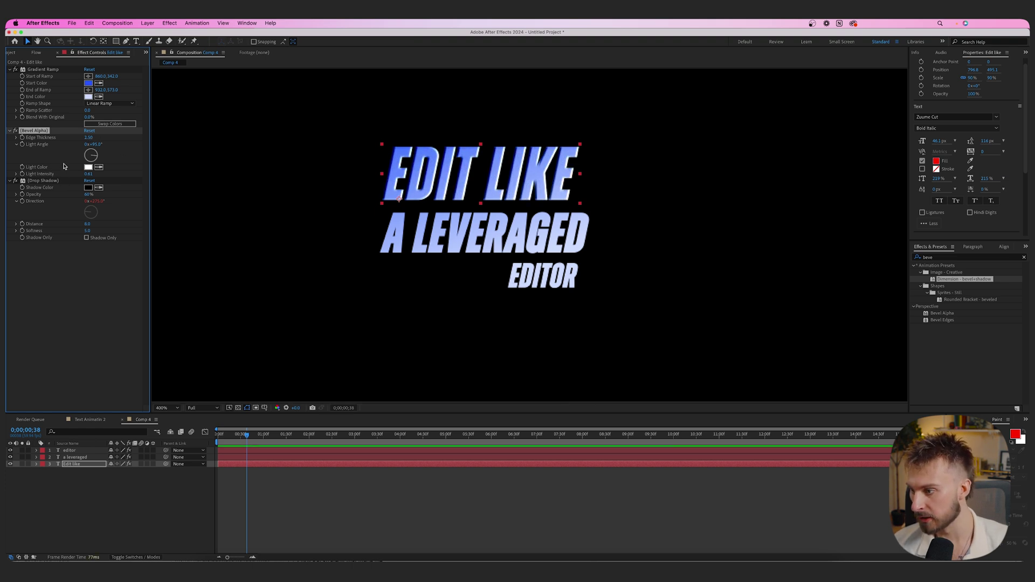
Copy the Bevel Alpha and Drop Shadow effects from "Edit like" onto the "a leveraged" and "editor" layers.
{"action": "left_click", "coordinate": [43, 181]}
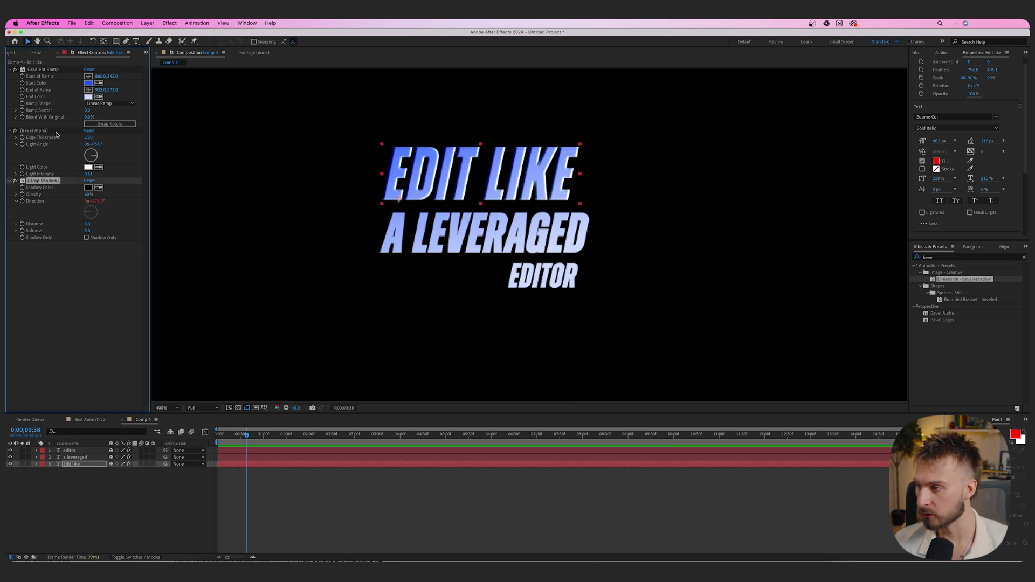
{"action": "left_click", "coordinate": [56, 133]}
{"action": "left_click", "coordinate": [67, 182], "text": "shift"}
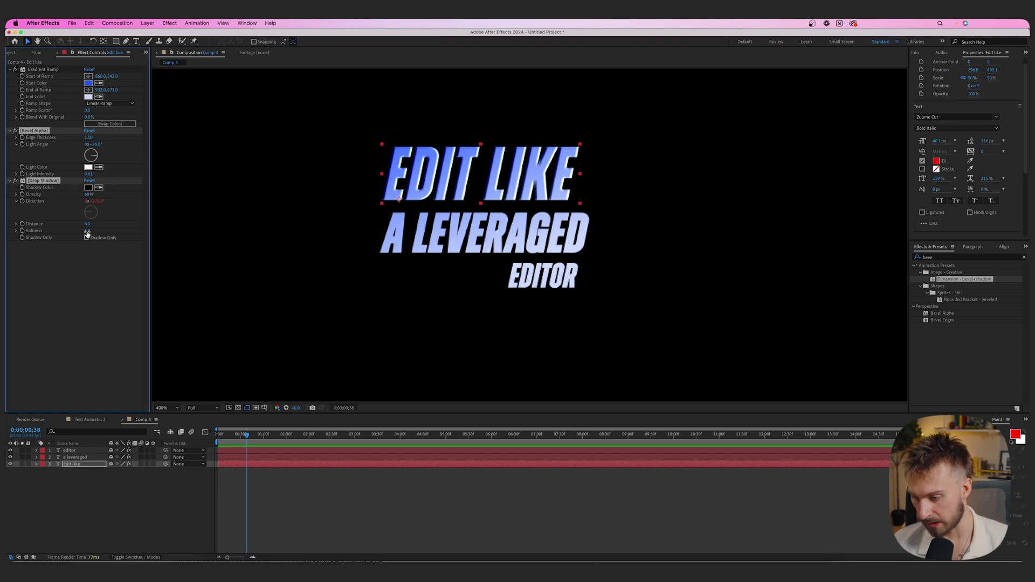
{"action": "left_click", "coordinate": [252, 457]}
{"action": "left_click", "coordinate": [256, 450], "text": "shift"}
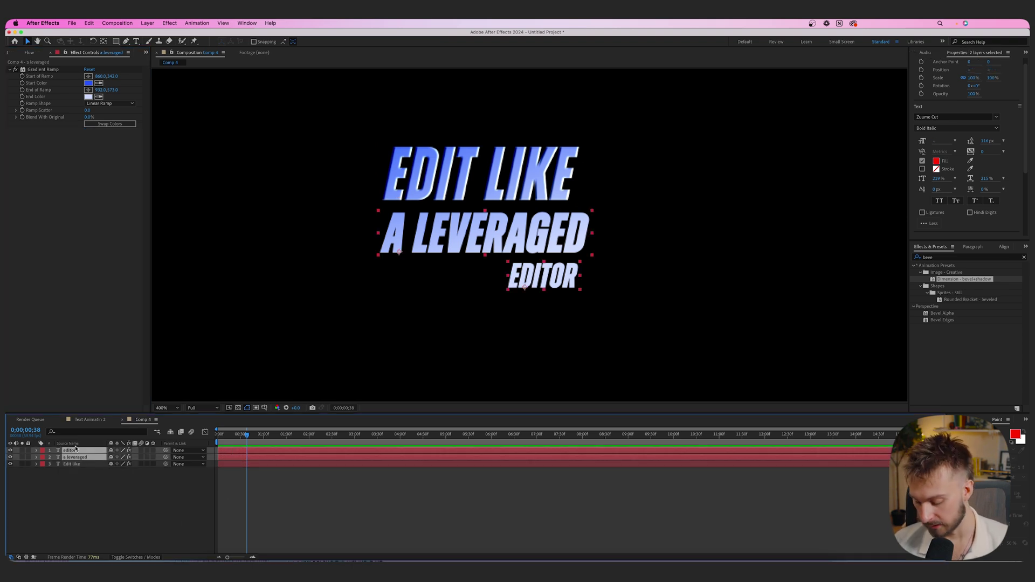
{"action": "key", "text": "cmd+v"}
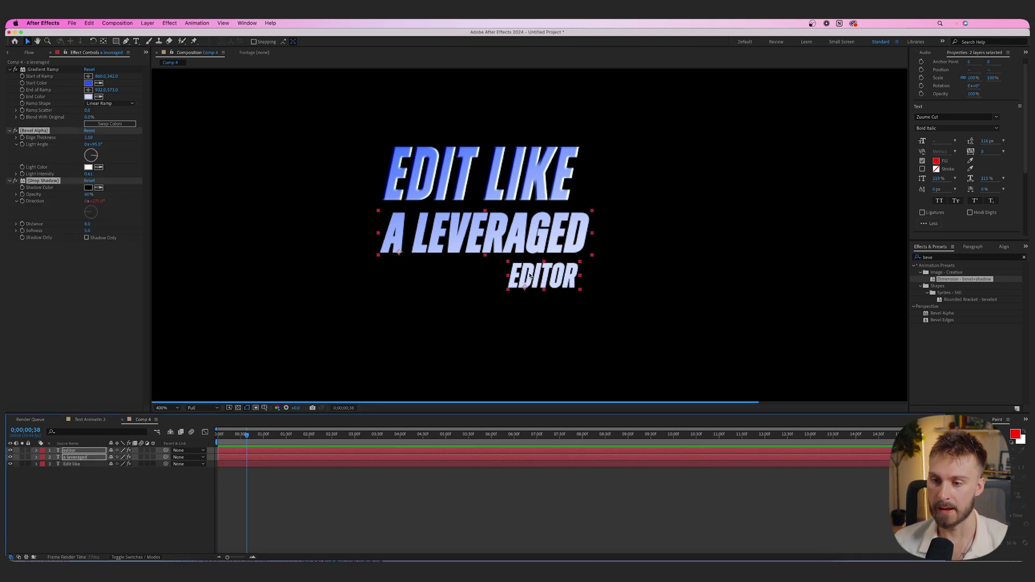
Fine-tune the size and position of the "Edit like" text so it sits centered above "a leveraged".
{"action": "left_click", "coordinate": [243, 464]}
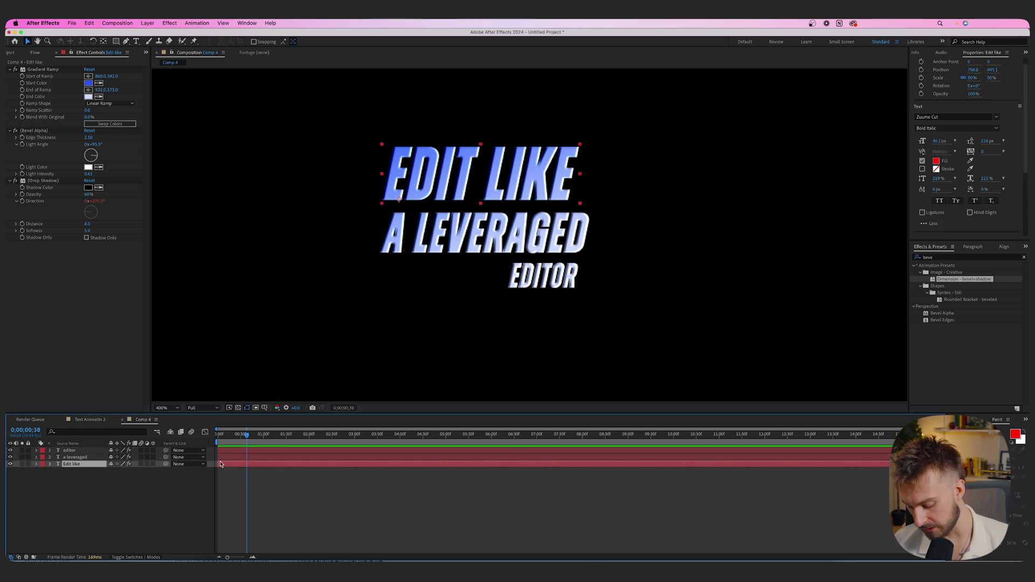
{"action": "double_click", "coordinate": [534, 178]}
{"action": "left_click_drag", "start_coordinate": [936, 141], "coordinate": [945, 142]}
{"action": "key", "text": "comma"}
{"action": "key", "text": "comma"}
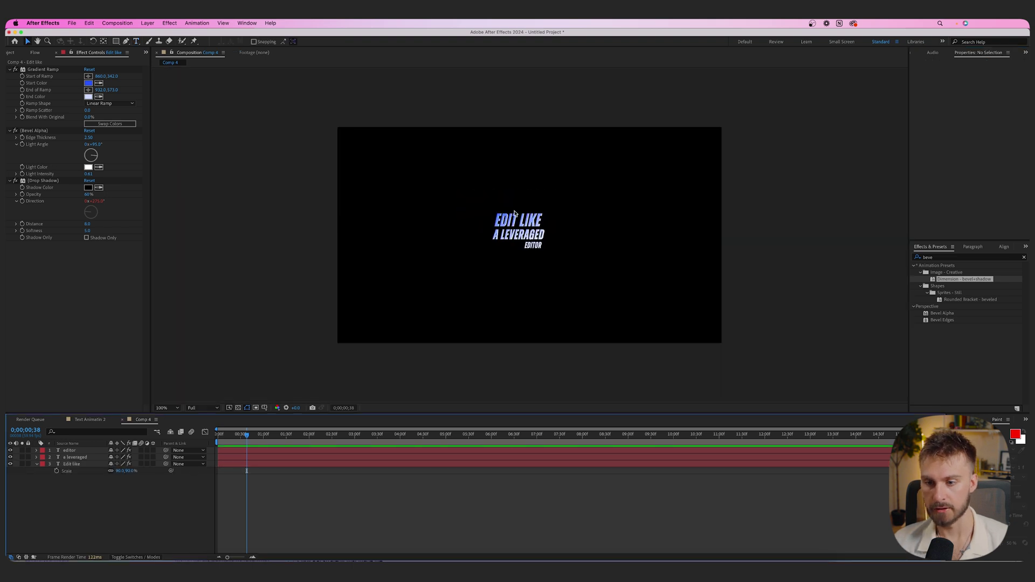
{"action": "key", "text": "period"}
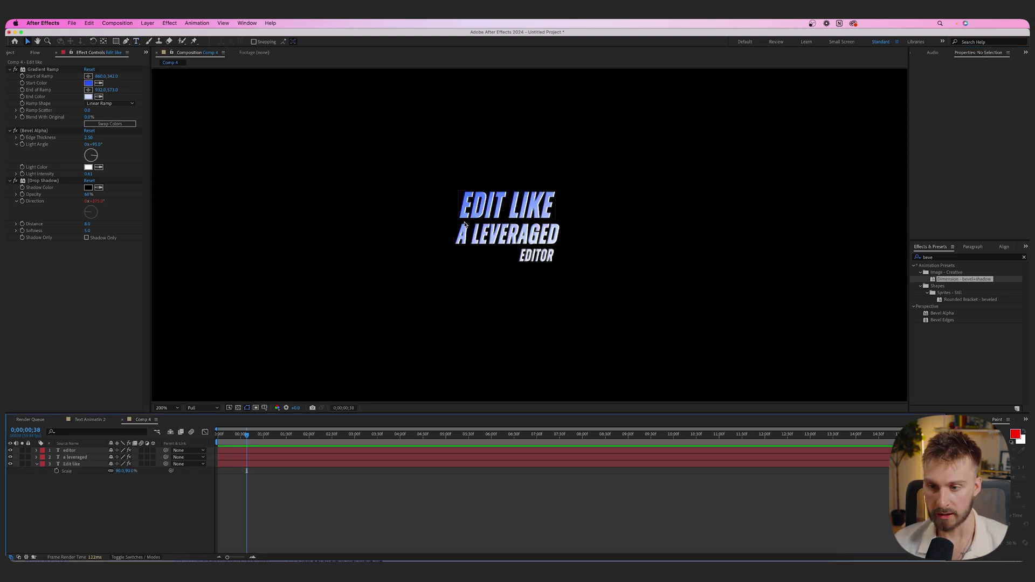
{"action": "key", "text": "comma"}
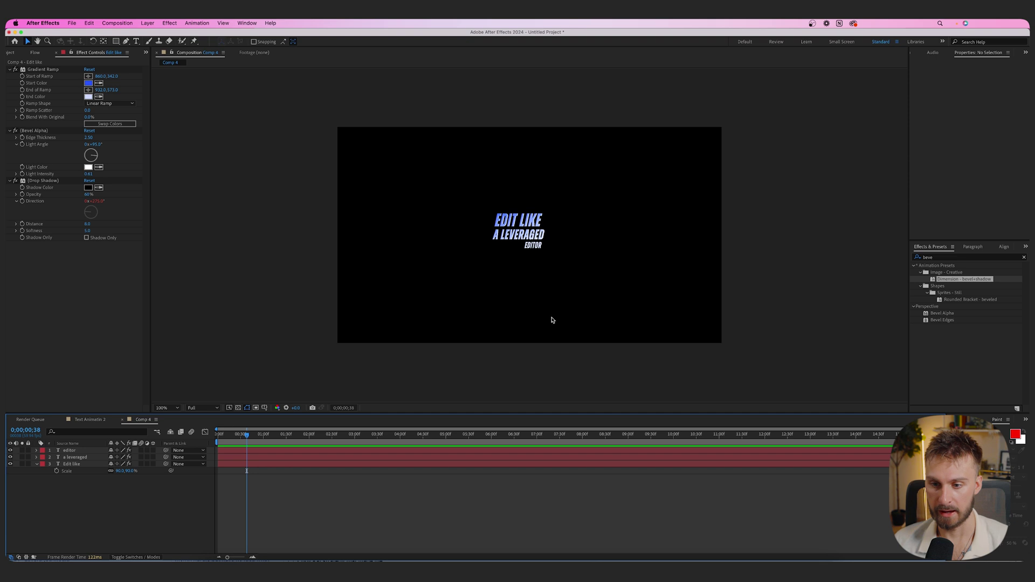
Move all three text layers to the center of the frame using the proportional grid as a guide, and select the "Edit like" layer.
{"action": "left_click_drag", "start_coordinate": [210, 483], "coordinate": [256, 453]}
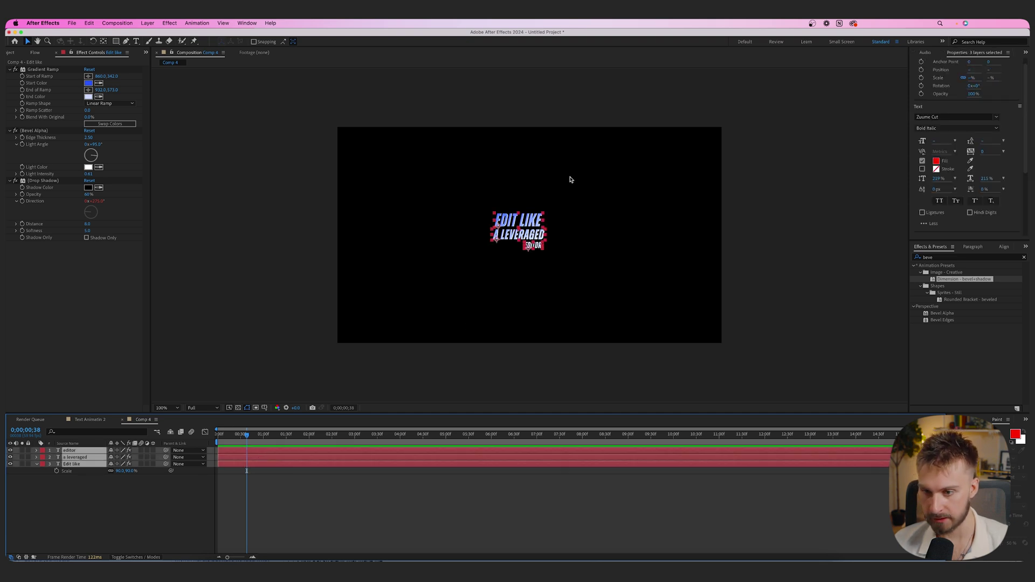
{"action": "left_click", "coordinate": [256, 408]}
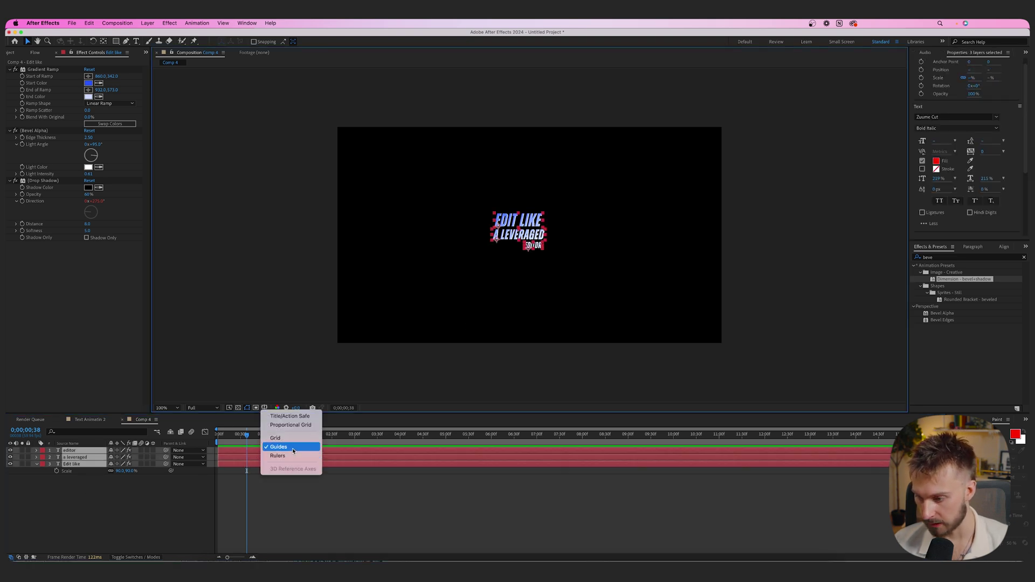
{"action": "left_click", "coordinate": [291, 424]}
{"action": "left_click_drag", "start_coordinate": [521, 233], "coordinate": [531, 239]}
{"action": "left_click", "coordinate": [263, 409]}
{"action": "left_click", "coordinate": [291, 425]}
{"action": "left_click", "coordinate": [468, 515]}
{"action": "scroll", "coordinate": [536, 173], "scroll_direction": "up", "scroll_amount": 1}
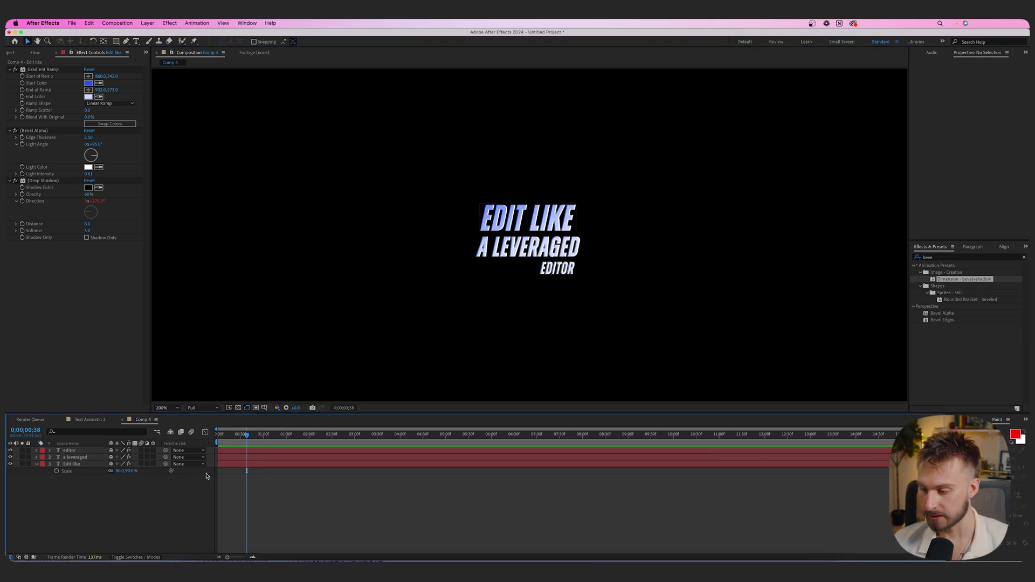
{"action": "left_click", "coordinate": [229, 466]}
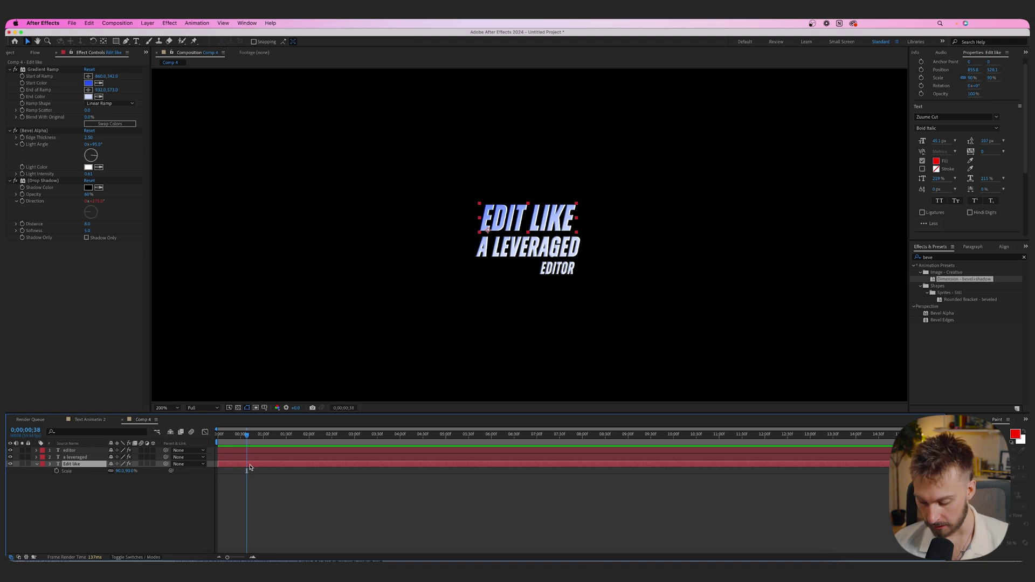
Add a Position text animator to the "Edit like" layer and set its position offset to 0, 47.
{"action": "left_click", "coordinate": [40, 464]}
{"action": "left_click", "coordinate": [41, 464]}
{"action": "left_click", "coordinate": [40, 465]}
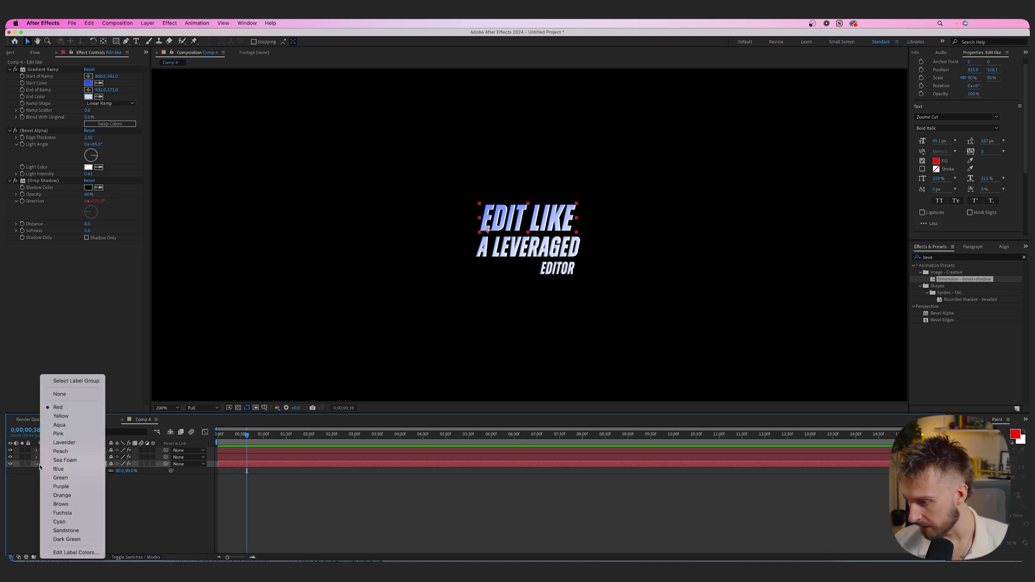
{"action": "left_click", "coordinate": [37, 465]}
{"action": "left_click", "coordinate": [37, 464]}
{"action": "left_click", "coordinate": [151, 473]}
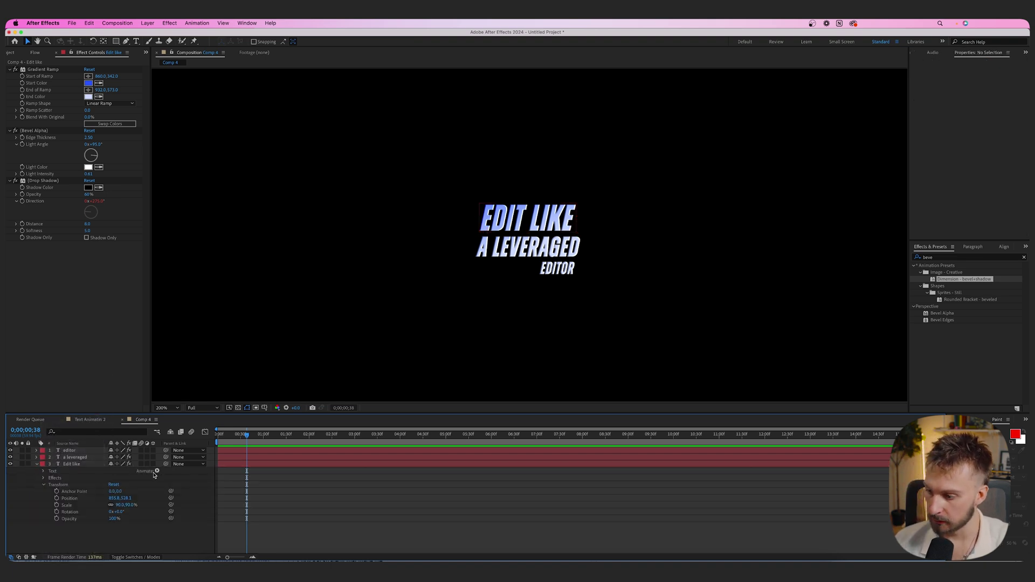
{"action": "left_click", "coordinate": [156, 472]}
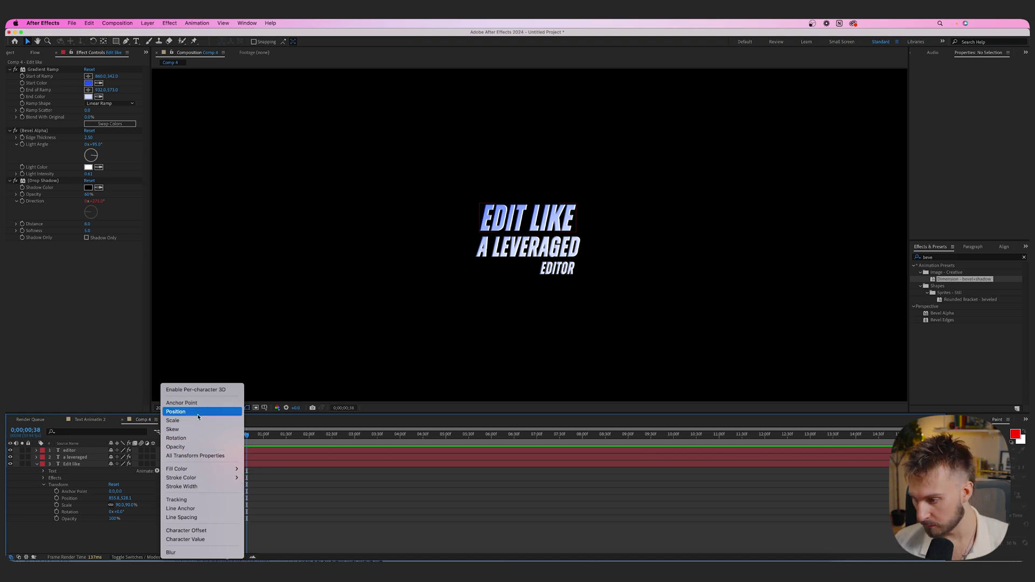
{"action": "left_click", "coordinate": [175, 411]}
{"action": "left_click_drag", "start_coordinate": [111, 509], "coordinate": [121, 507]}
Add an Opacity text animator property to "Edit like" and set it to 0%.
{"action": "left_click", "coordinate": [157, 466]}
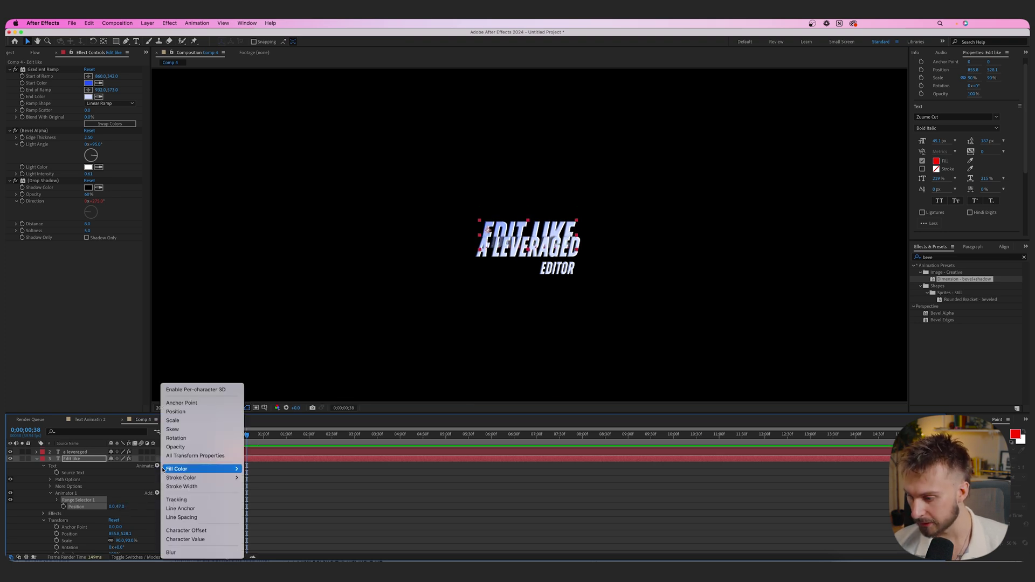
{"action": "left_click", "coordinate": [197, 447]}
{"action": "left_click", "coordinate": [111, 513]}
{"action": "type", "text": "3"}
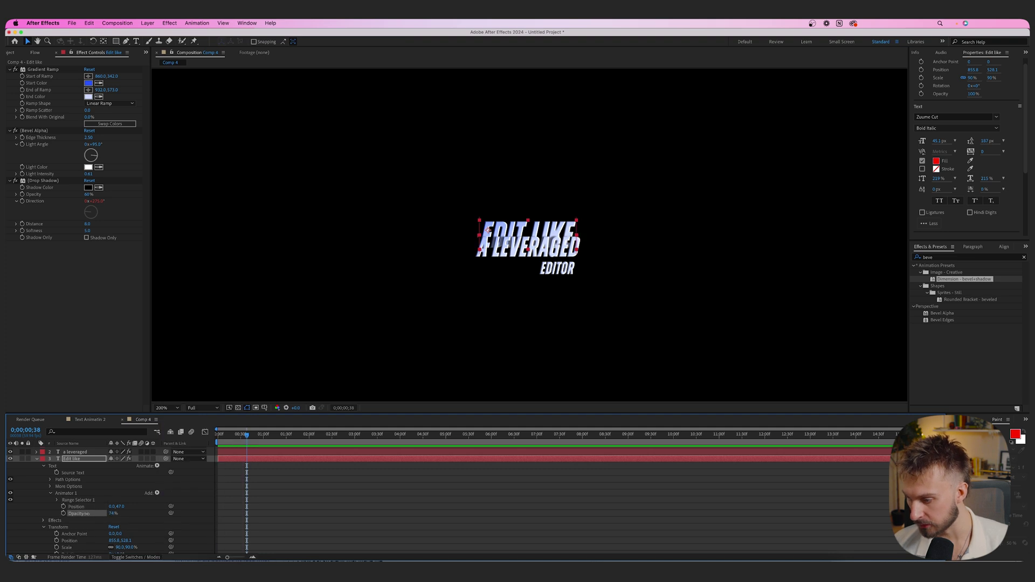
{"action": "key", "text": "Return"}
{"action": "left_click", "coordinate": [250, 436]}
{"action": "left_click_drag", "start_coordinate": [251, 436], "coordinate": [217, 436]}
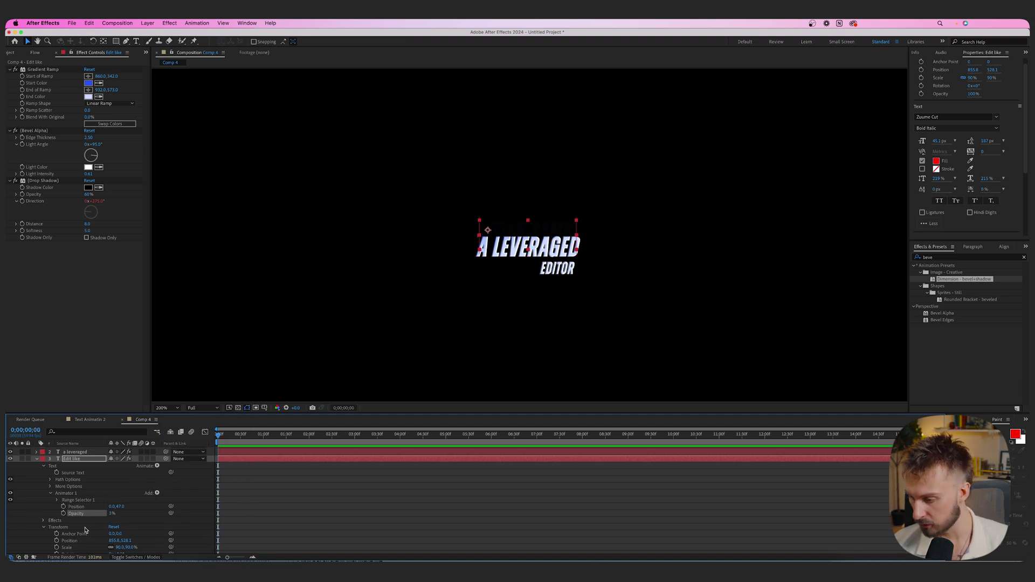
{"action": "left_click_drag", "start_coordinate": [111, 514], "coordinate": [61, 493]}
Keyframe the "Edit like" Range Selector Offset from 0% at the start to 100% at 0;00;00;54, and preview the animation.
{"action": "left_click", "coordinate": [56, 500]}
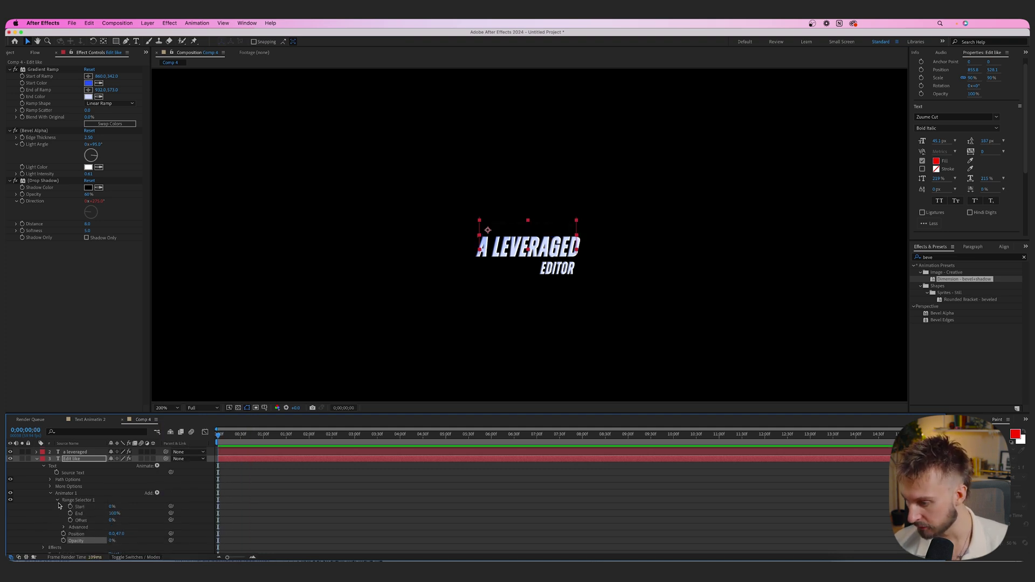
{"action": "left_click", "coordinate": [70, 520]}
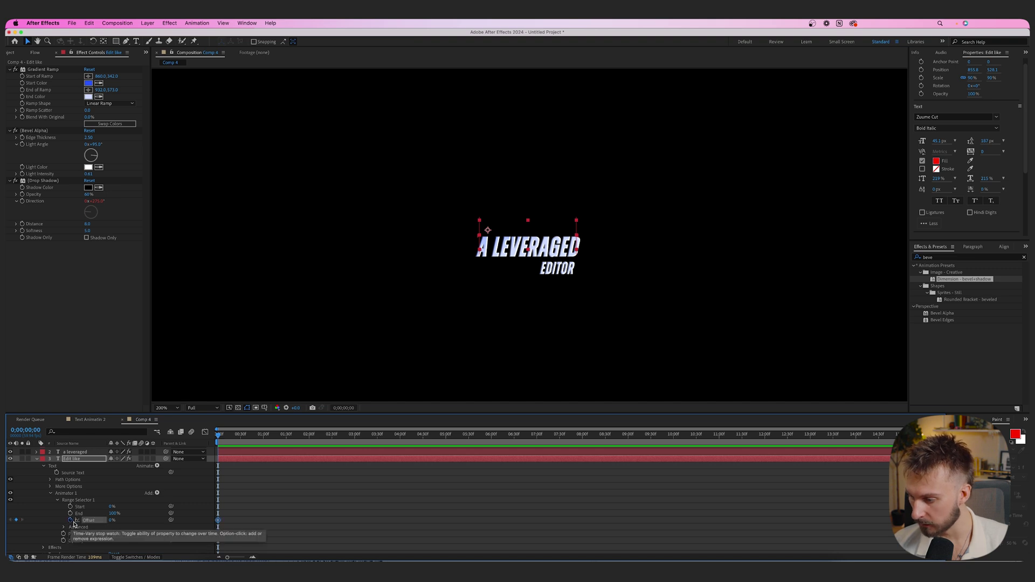
{"action": "scroll", "coordinate": [70, 520], "scroll_direction": "down", "scroll_amount": 1}
{"action": "left_click_drag", "start_coordinate": [220, 440], "coordinate": [259, 436]}
{"action": "left_click_drag", "start_coordinate": [111, 516], "coordinate": [284, 512]}
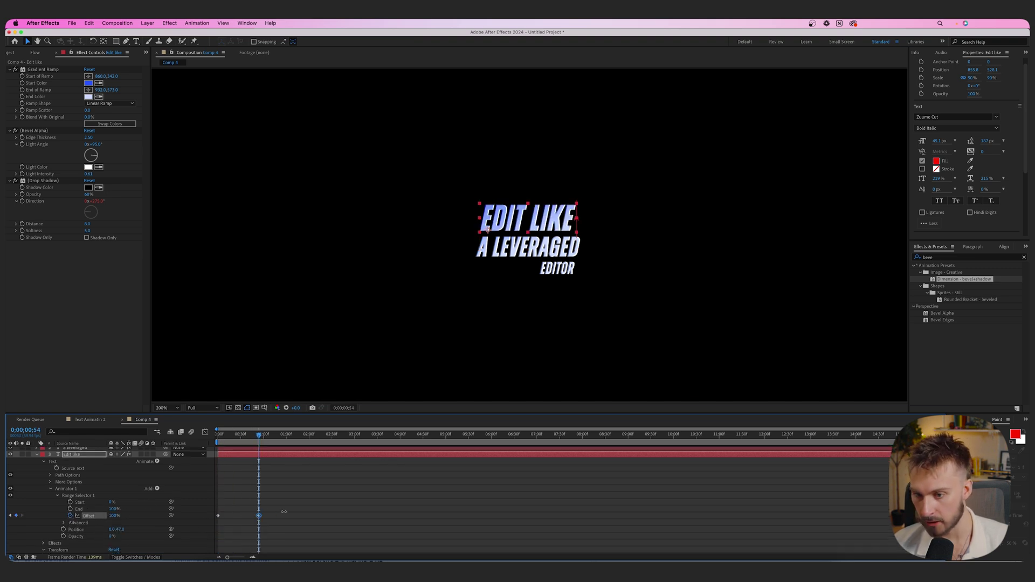
{"action": "left_click_drag", "start_coordinate": [259, 435], "coordinate": [217, 435]}
{"action": "key", "text": "space"}
{"action": "key", "text": "space"}
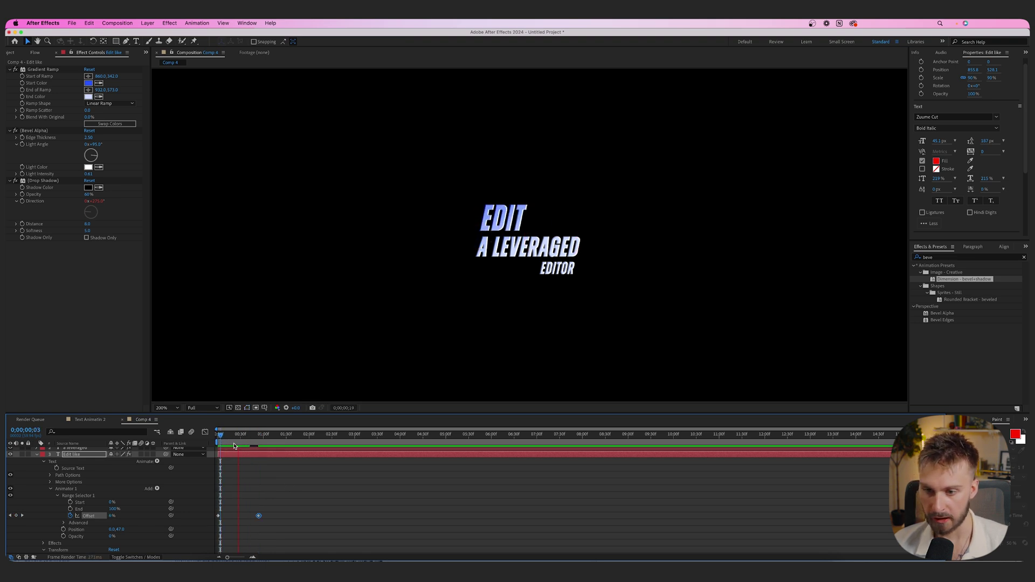
{"action": "key", "text": "space"}
Set the Range Selector's Shape to Ramp Up, with Ease High 25% and Ease Low 100%, and preview the result.
{"action": "scroll", "coordinate": [94, 506], "scroll_direction": "down", "scroll_amount": 1}
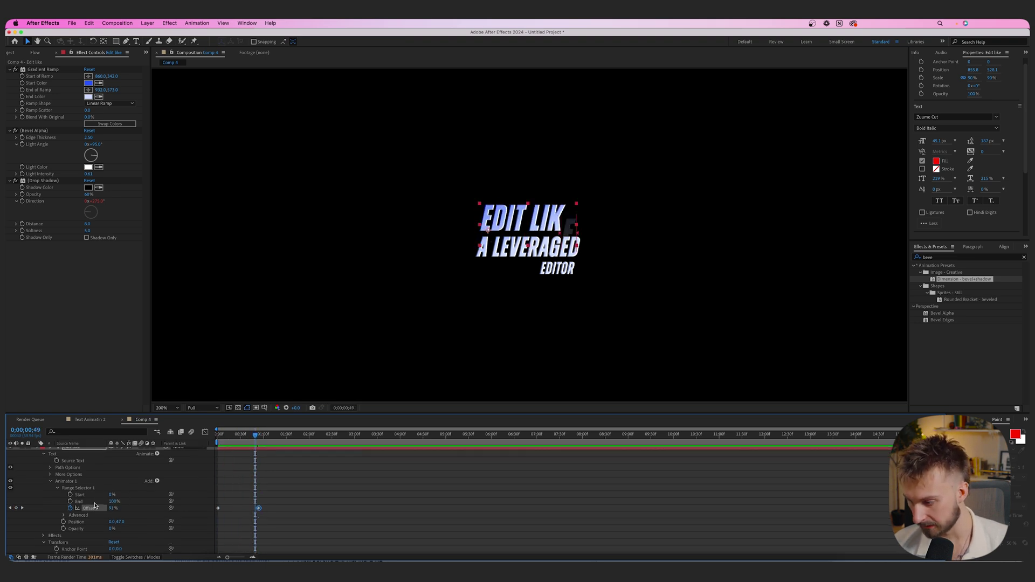
{"action": "left_click", "coordinate": [64, 515]}
{"action": "scroll", "coordinate": [68, 528], "scroll_direction": "down", "scroll_amount": 2}
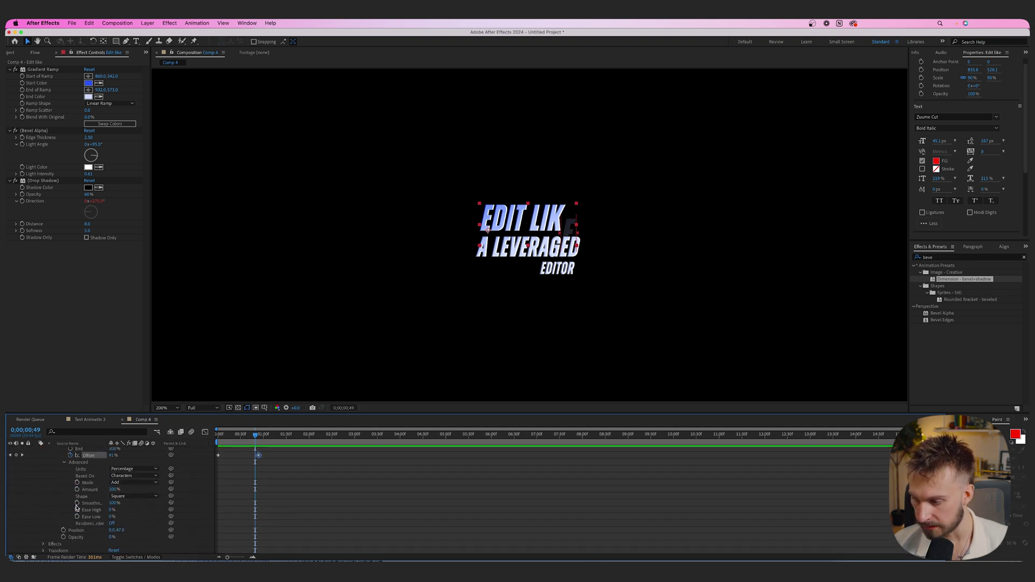
{"action": "left_click", "coordinate": [120, 496]}
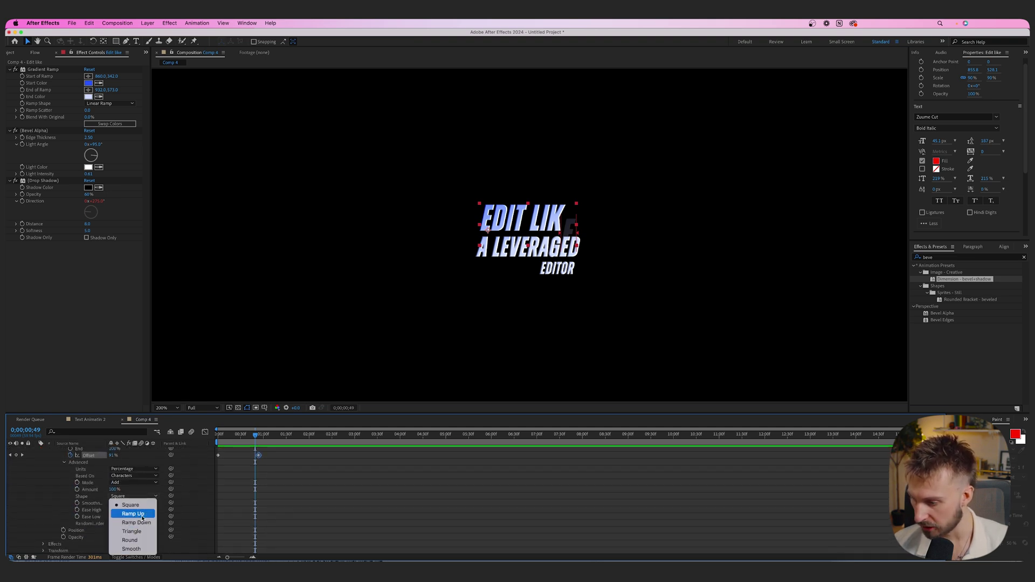
{"action": "left_click", "coordinate": [131, 515]}
{"action": "left_click", "coordinate": [111, 509]}
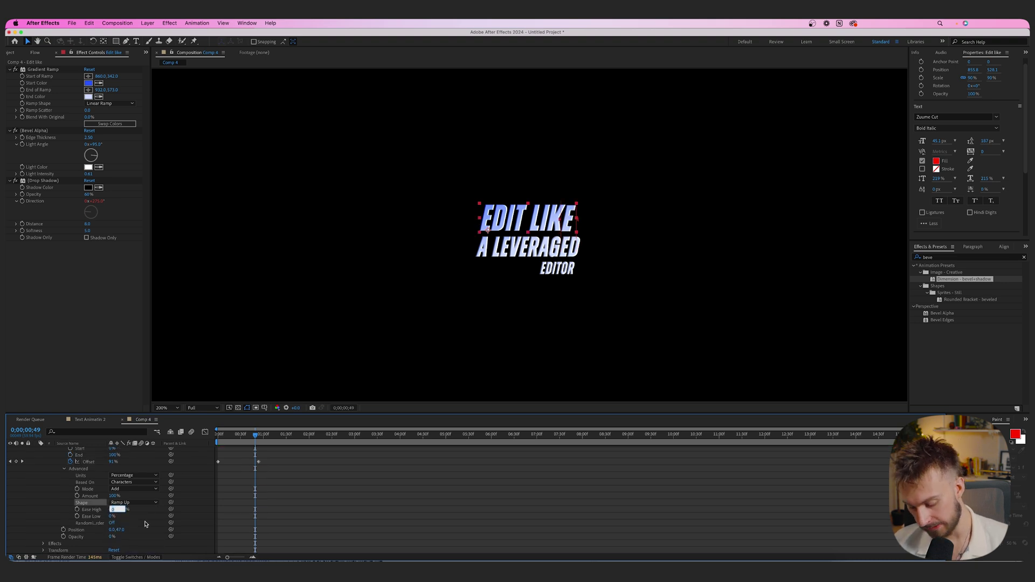
{"action": "type", "text": "25"}
{"action": "key", "text": "Return"}
{"action": "left_click", "coordinate": [113, 517]}
{"action": "type", "text": "100"}
{"action": "key", "text": "Return"}
{"action": "key", "text": "space"}
{"action": "left_click_drag", "start_coordinate": [227, 441], "coordinate": [218, 439]}
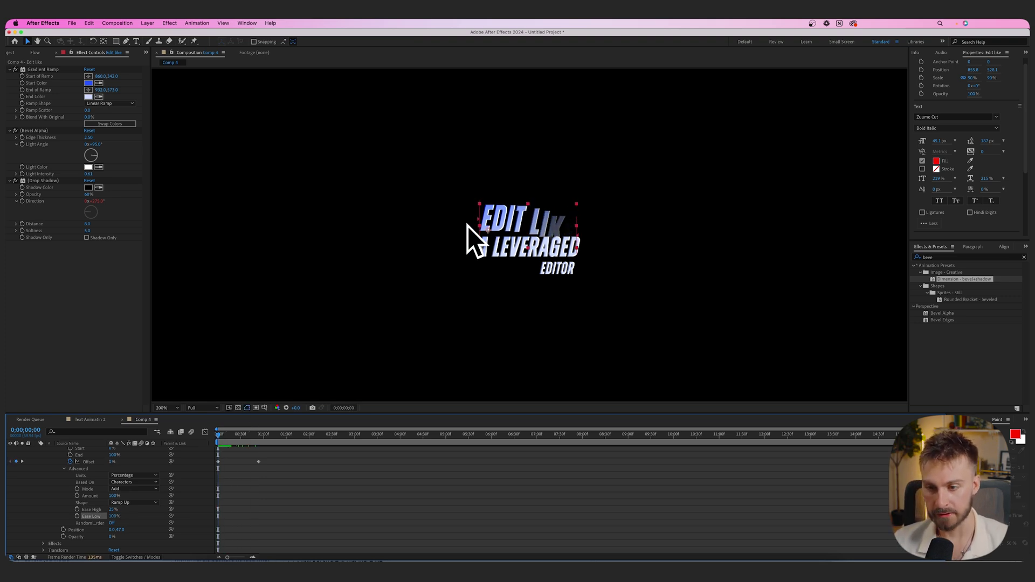
Set the first Range Selector Offset keyframe to -100% and play back the text reveal.
{"action": "scroll", "coordinate": [272, 503], "scroll_direction": "up", "scroll_amount": 2}
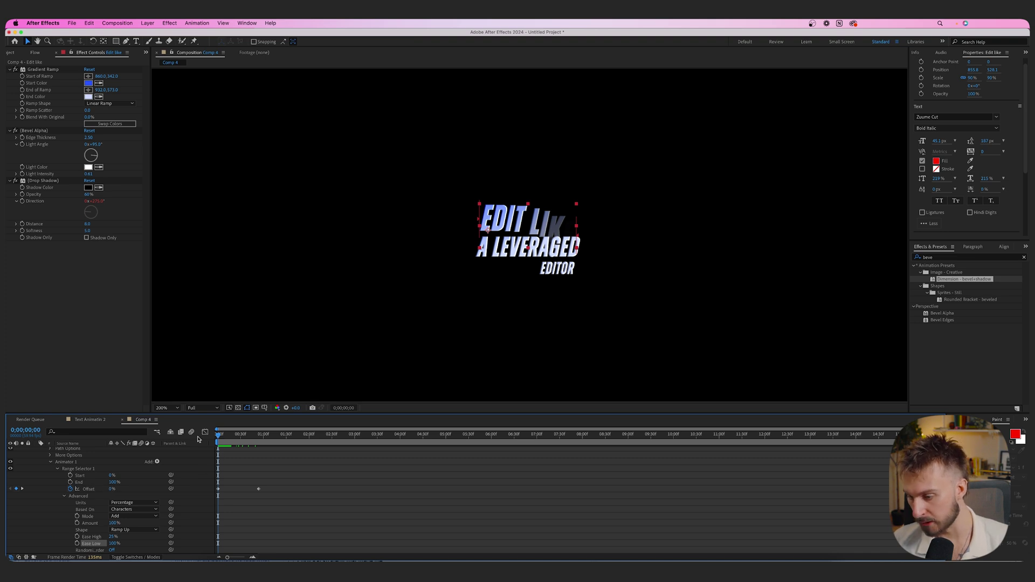
{"action": "left_click_drag", "start_coordinate": [220, 500], "coordinate": [203, 473]}
{"action": "left_click_drag", "start_coordinate": [113, 489], "coordinate": [7, 489]}
{"action": "key", "text": "space"}
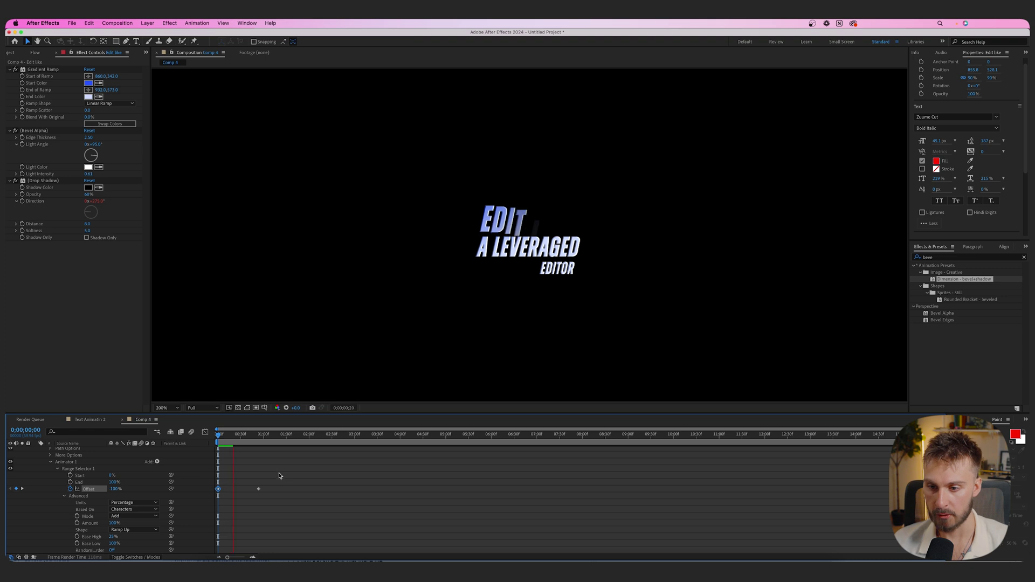
{"action": "key", "text": "space"}
Slow the reveal by moving the last Offset keyframe to about 0;00;01;35, and preview it from the start.
{"action": "left_click_drag", "start_coordinate": [224, 442], "coordinate": [273, 442]}
{"action": "left_click_drag", "start_coordinate": [258, 489], "coordinate": [290, 489]}
{"action": "key", "text": "Home"}
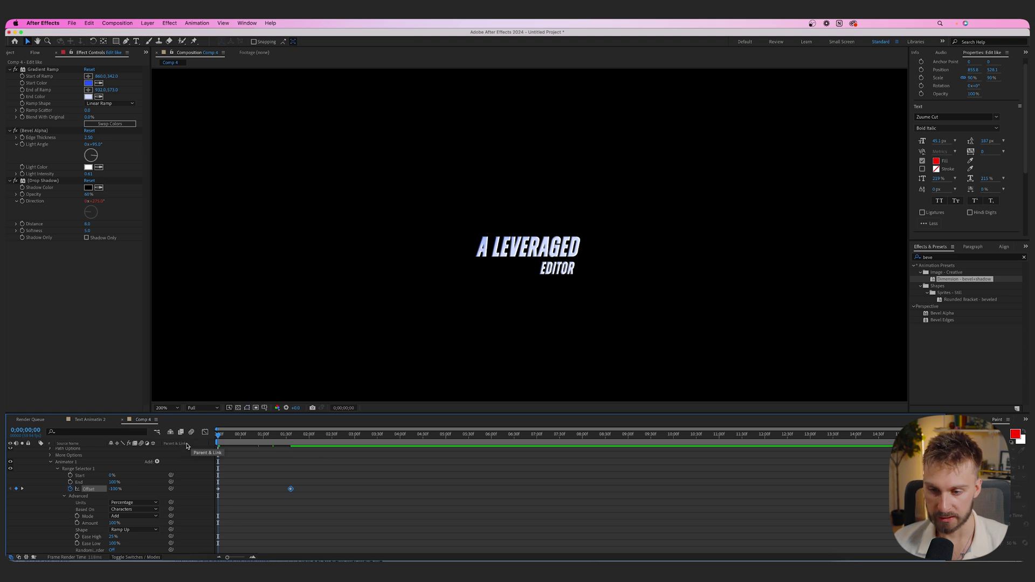
{"action": "key", "text": "space"}
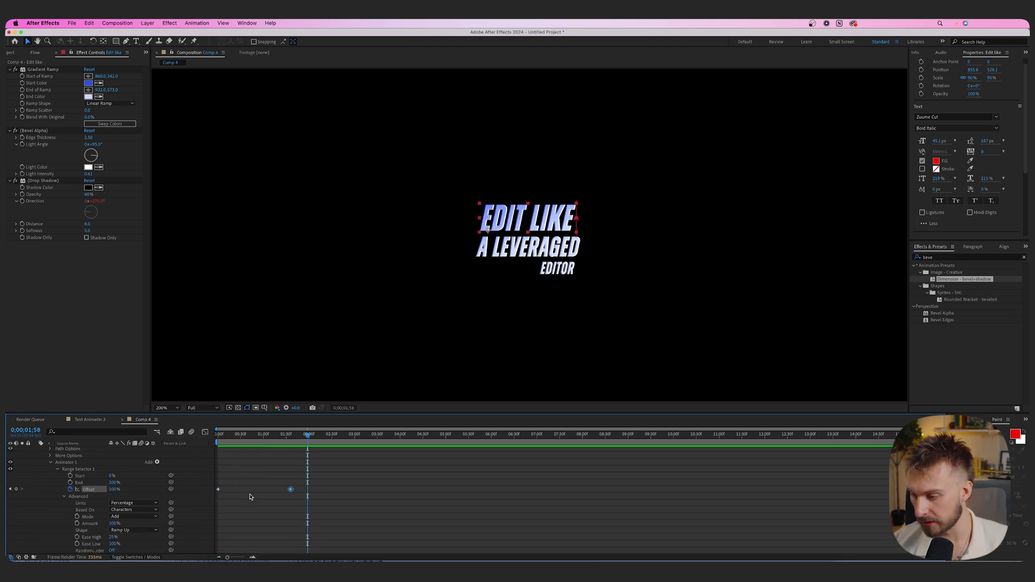
Copy the text animator from "Edit like" onto the "a leveraged" and "editor" layers at the start of the timeline and preview it.
{"action": "left_click", "coordinate": [65, 464]}
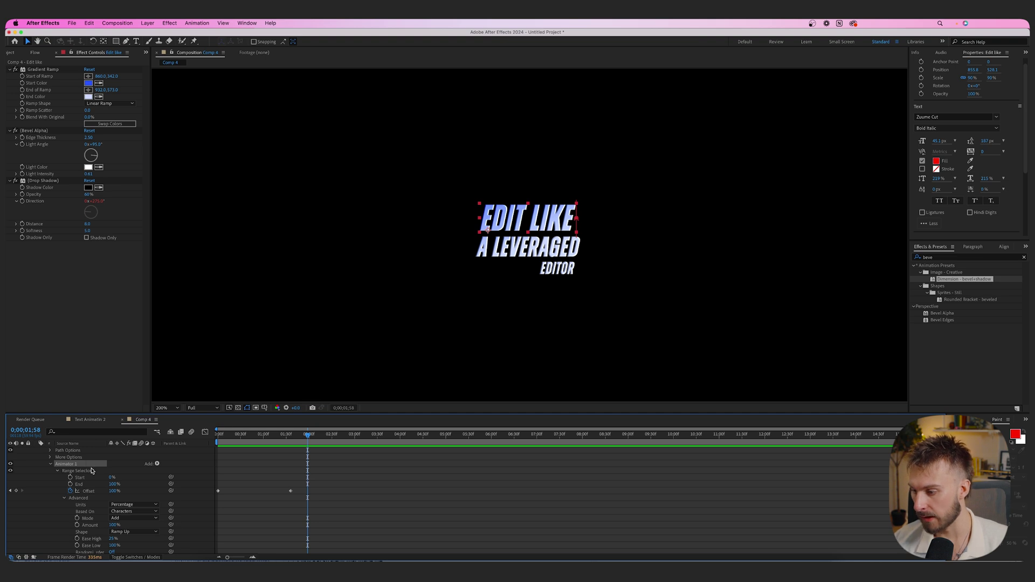
{"action": "scroll", "coordinate": [92, 470], "scroll_direction": "up", "scroll_amount": 3}
{"action": "left_click", "coordinate": [236, 456]}
{"action": "left_click", "coordinate": [238, 450], "text": "shift"}
{"action": "left_click_drag", "start_coordinate": [245, 436], "coordinate": [176, 434]}
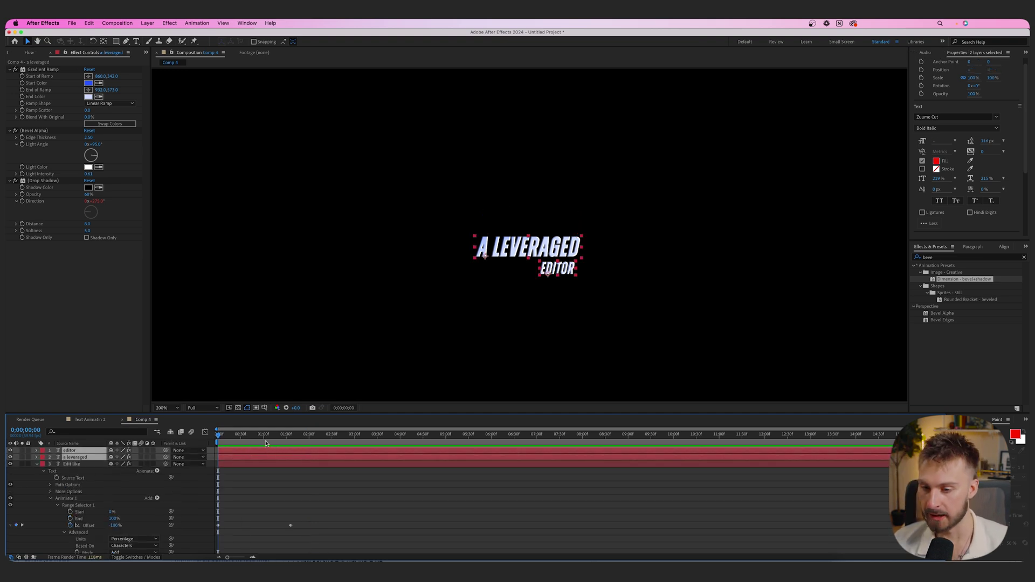
{"action": "left_click", "coordinate": [480, 299]}
{"action": "key", "text": "space"}
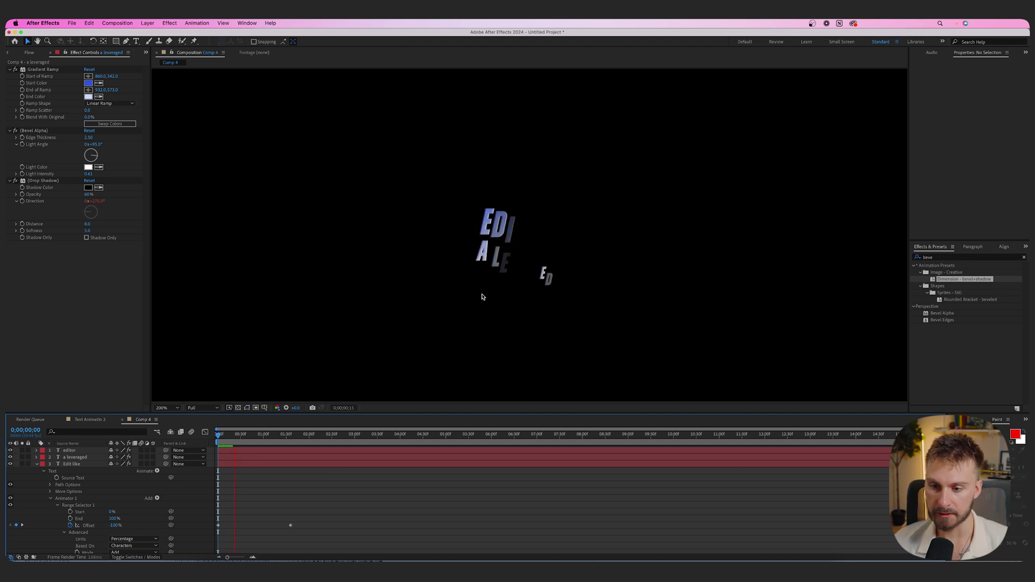
Stagger the layers so "a leveraged" starts at about one second and "editor" at about two seconds, and preview the sequence.
{"action": "left_click_drag", "start_coordinate": [239, 460], "coordinate": [407, 448]}
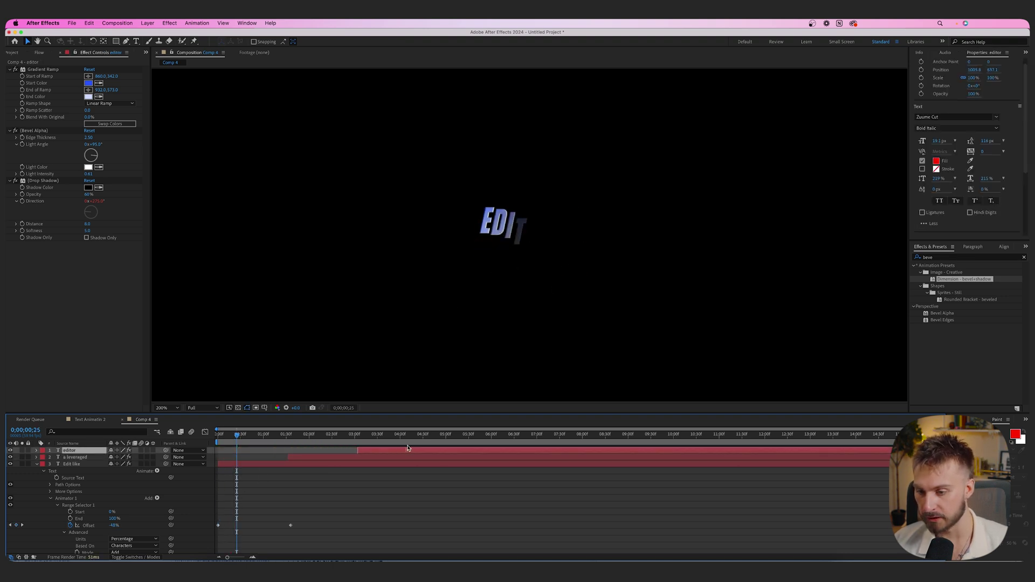
{"action": "left_click_drag", "start_coordinate": [251, 437], "coordinate": [307, 435]}
{"action": "left_click_drag", "start_coordinate": [371, 450], "coordinate": [218, 438]}
{"action": "left_click", "coordinate": [350, 436]}
{"action": "key", "text": "space"}
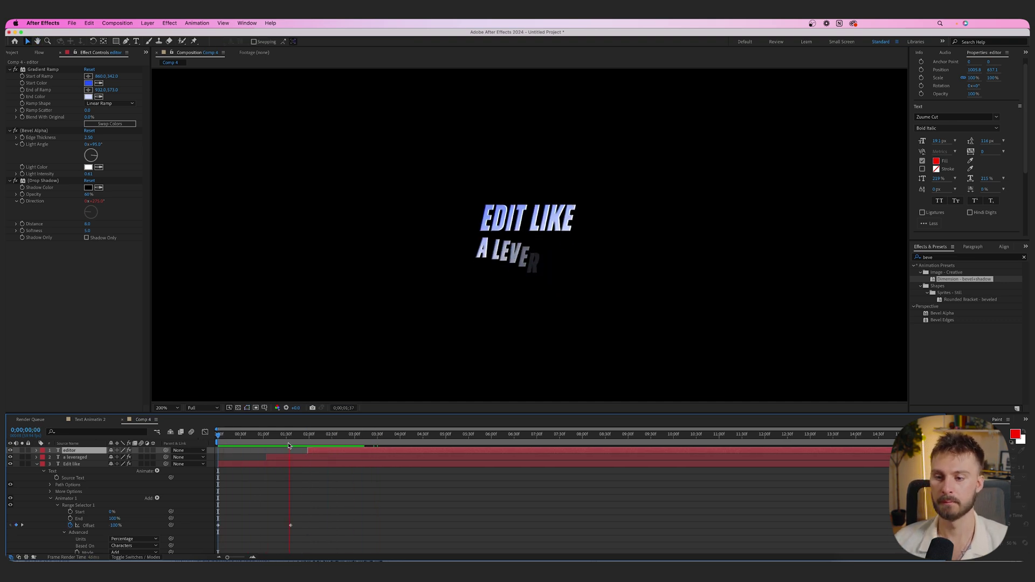
{"action": "scroll", "coordinate": [489, 324], "scroll_direction": "down", "scroll_amount": 2}
{"action": "left_click", "coordinate": [489, 324]}
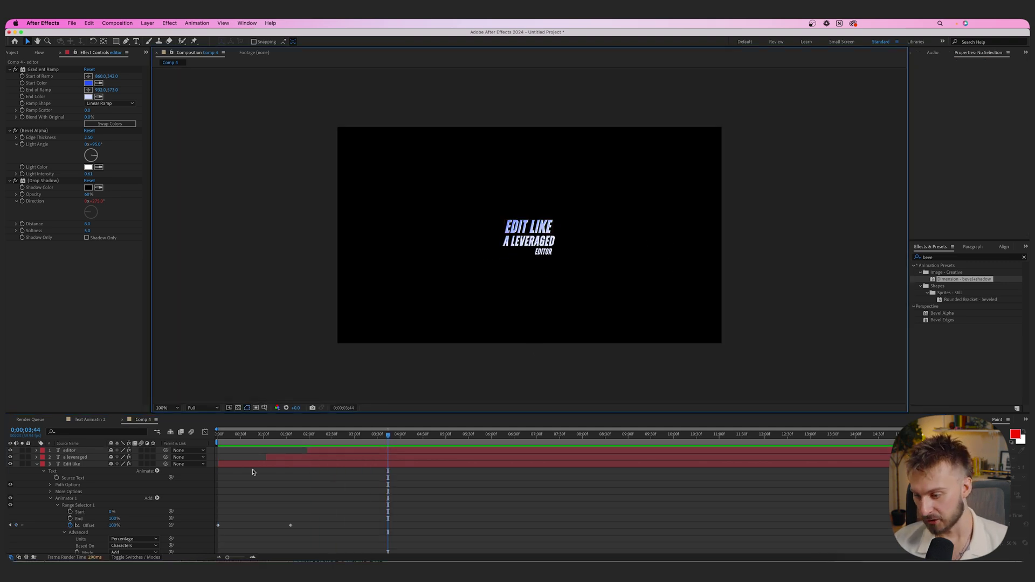
Apply the Deep Glow effect to the "Edit like" layer and set its exposure to 0.34.
{"action": "left_click", "coordinate": [278, 465]}
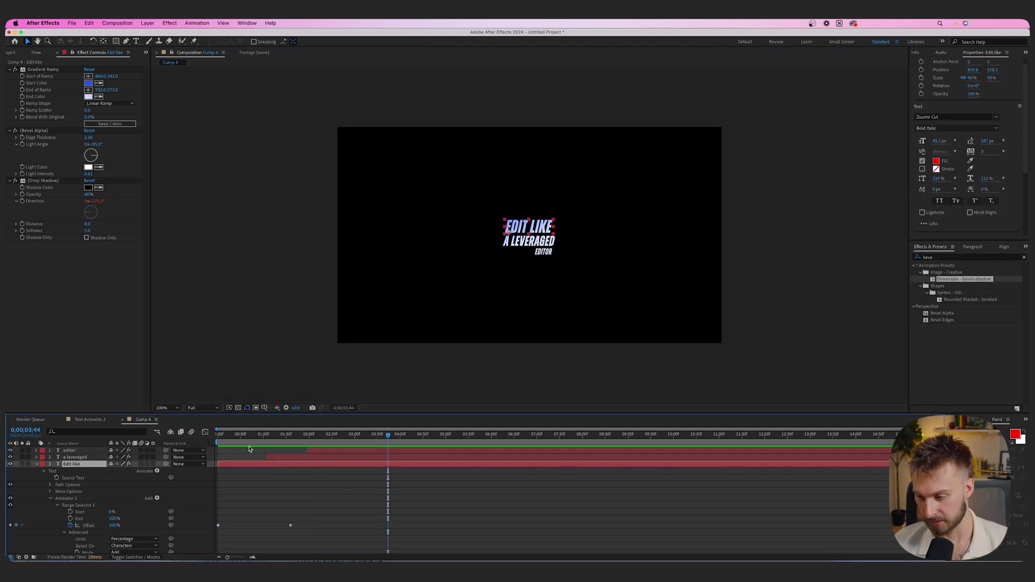
{"action": "key", "text": "a"}
{"action": "left_click", "coordinate": [244, 474]}
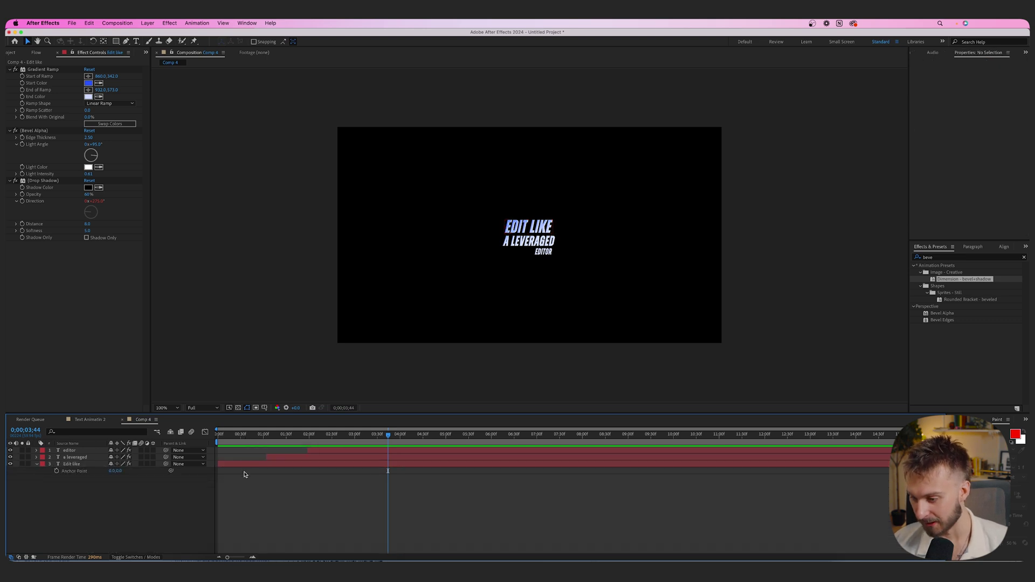
{"action": "left_click", "coordinate": [234, 439]}
{"action": "left_click", "coordinate": [231, 464]}
{"action": "left_click", "coordinate": [293, 437]}
{"action": "key", "text": "ctrl+space"}
{"action": "type", "text": "deep"}
{"action": "key", "text": "Return"}
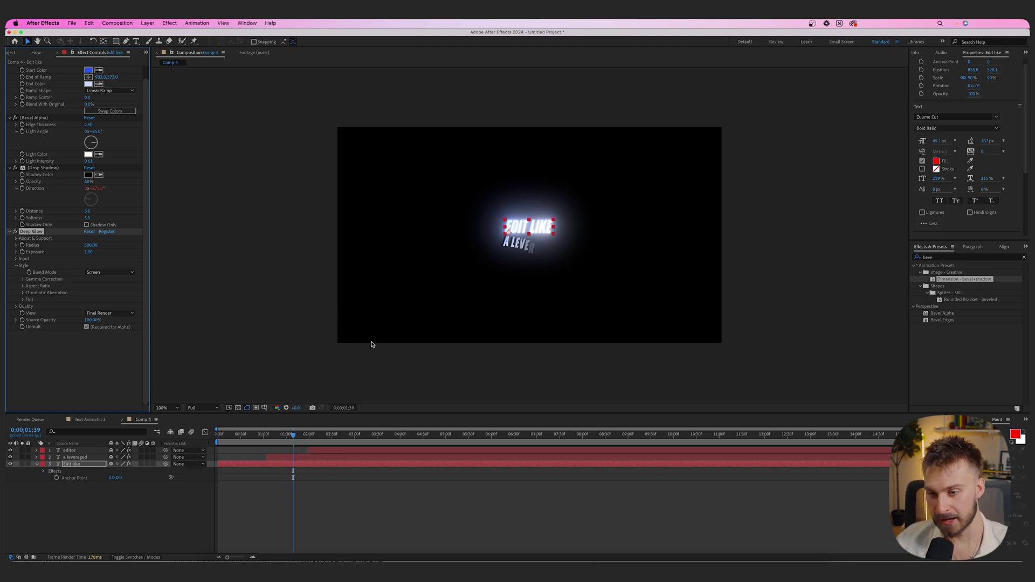
{"action": "key", "text": "period"}
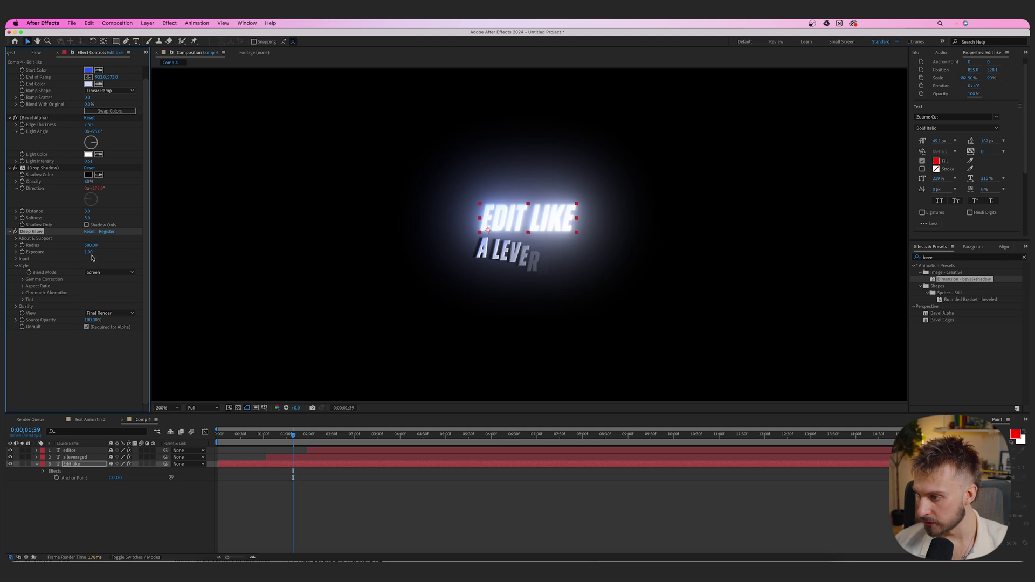
{"action": "left_click_drag", "start_coordinate": [66, 252], "coordinate": [63, 252]}
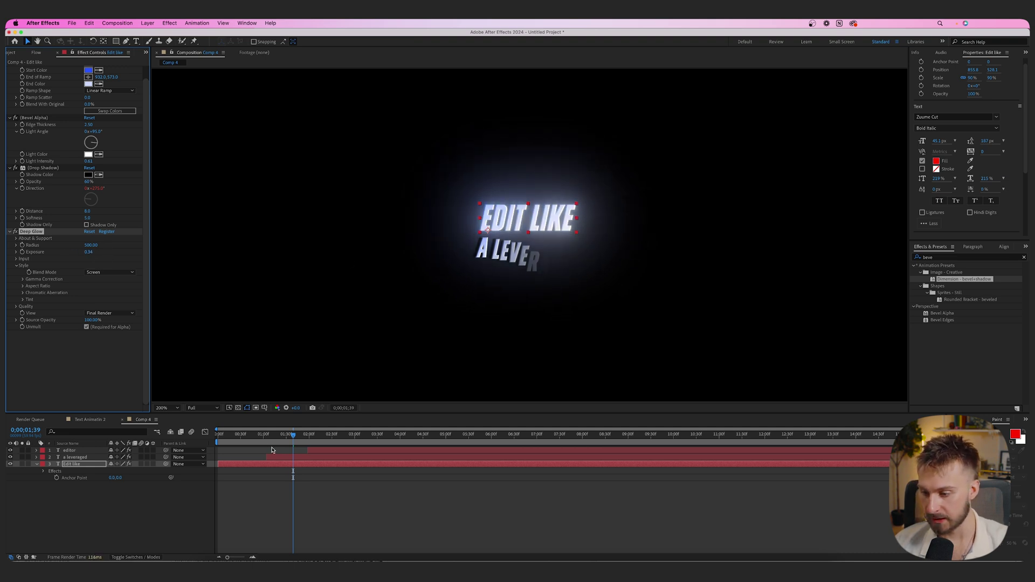
Move the Gradient Ramp's start point onto the "Edit like" text and set its start color to 0537F7.
{"action": "scroll", "coordinate": [52, 74], "scroll_direction": "up", "scroll_amount": 1}
{"action": "left_click", "coordinate": [53, 69]}
{"action": "left_click_drag", "start_coordinate": [489, 156], "coordinate": [515, 209]}
{"action": "left_click", "coordinate": [89, 82]}
{"action": "left_click", "coordinate": [413, 323]}
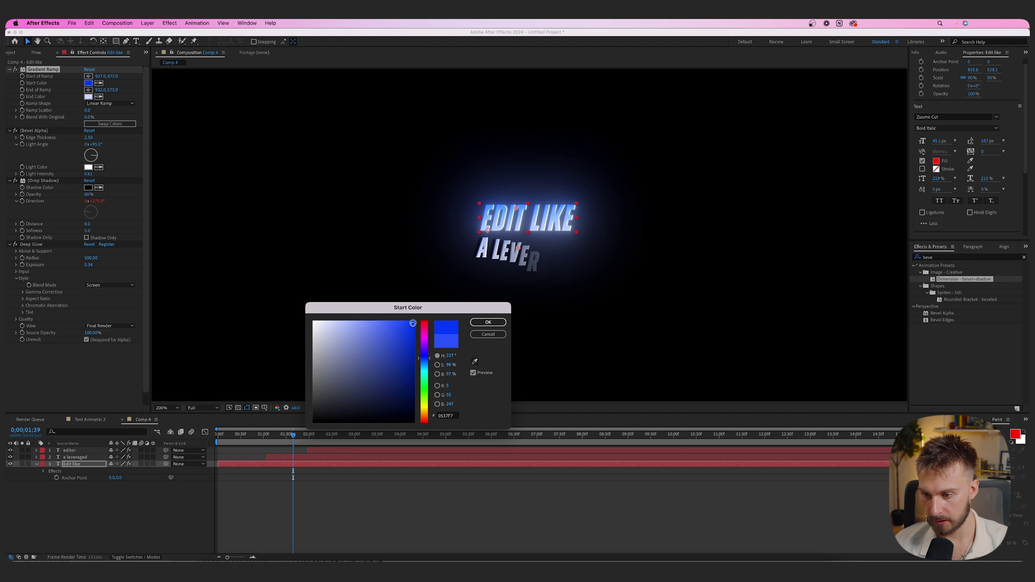
{"action": "left_click", "coordinate": [488, 322]}
{"action": "left_click", "coordinate": [424, 527]}
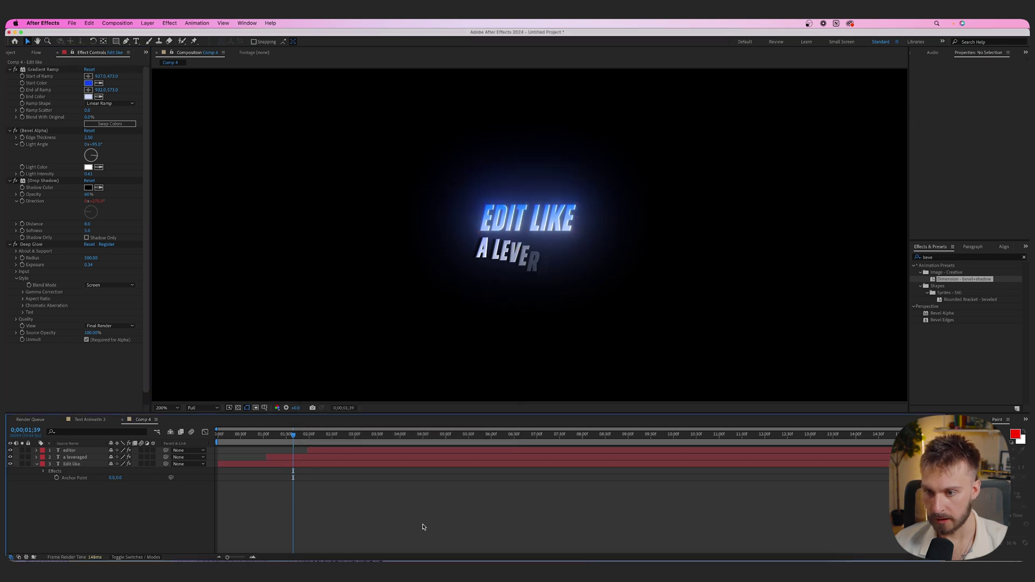
Copy the Deep Glow effect from "Edit like" onto the "a leveraged" and "editor" layers.
{"action": "left_click", "coordinate": [325, 455]}
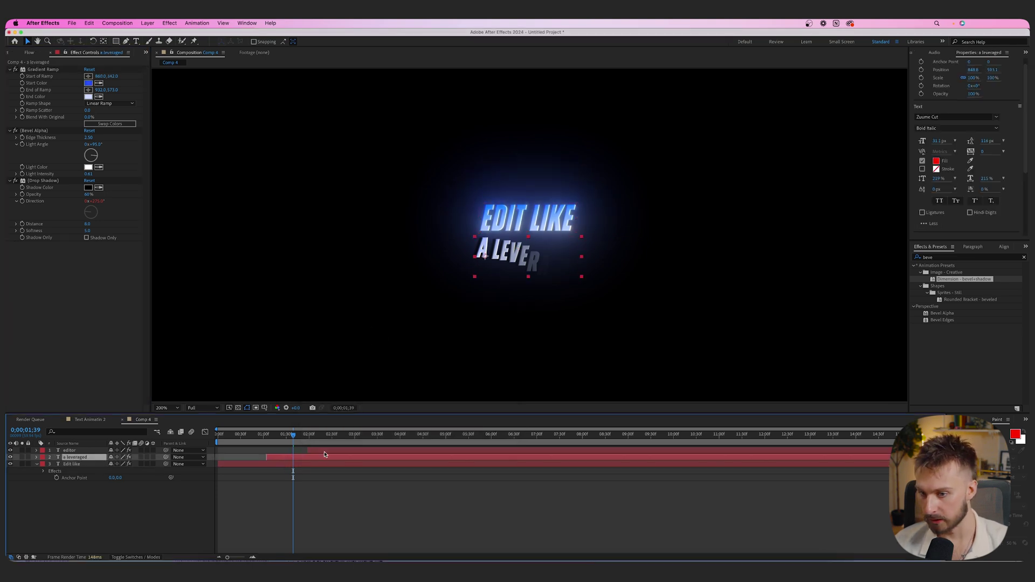
{"action": "left_click", "coordinate": [248, 466]}
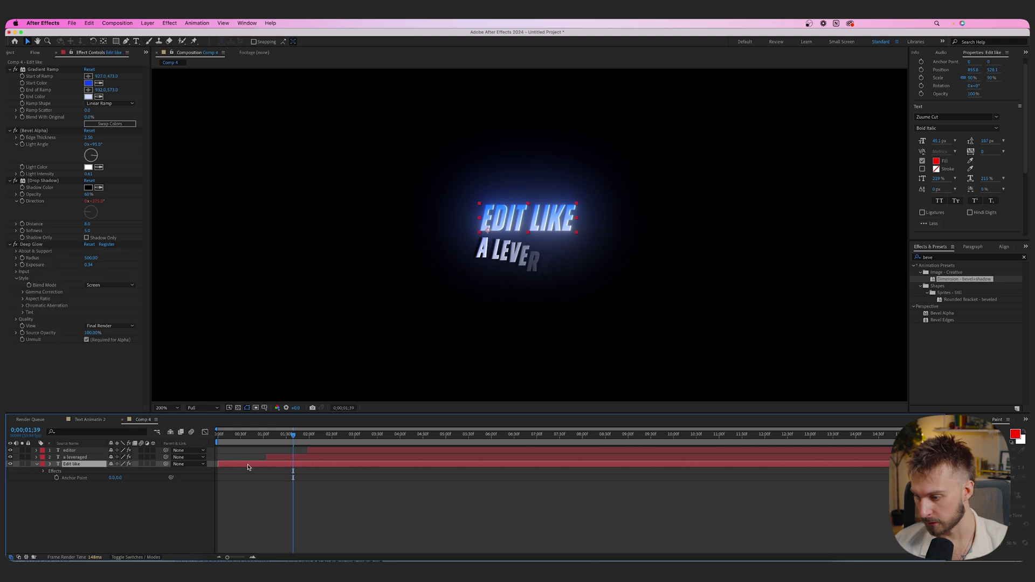
{"action": "left_click", "coordinate": [56, 246]}
{"action": "left_click", "coordinate": [275, 455]}
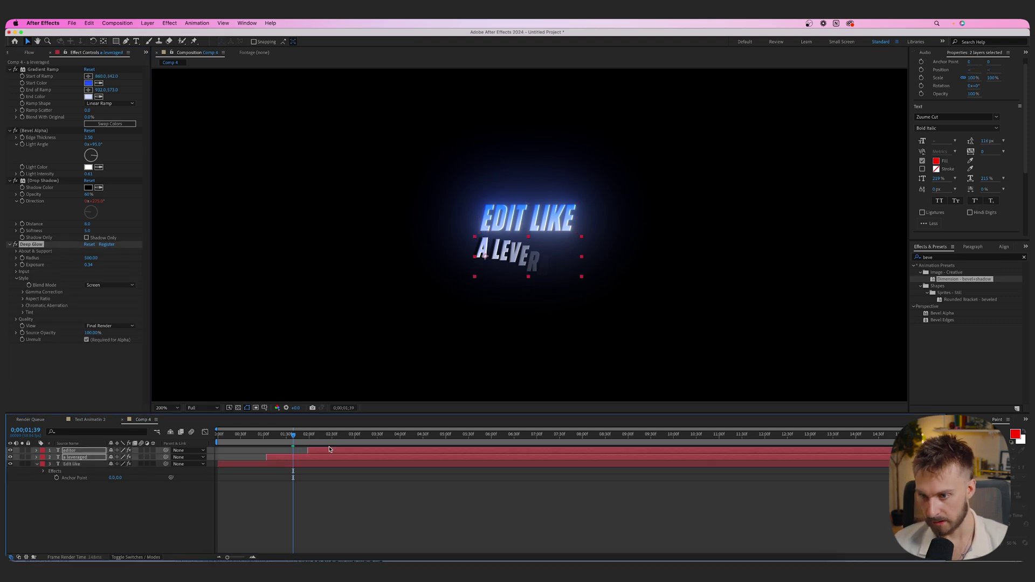
Preview the sequence and move the Gradient Ramp's start point of the "a leveraged" layer onto its text.
{"action": "key", "text": "space"}
{"action": "left_click", "coordinate": [285, 459]}
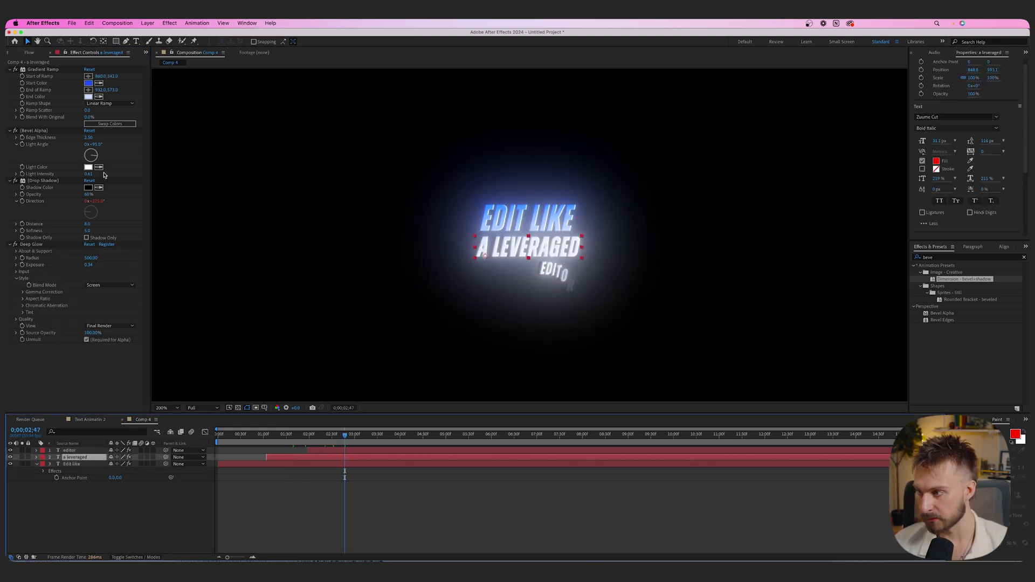
{"action": "left_click", "coordinate": [42, 70]}
{"action": "left_click_drag", "start_coordinate": [488, 157], "coordinate": [511, 225]}
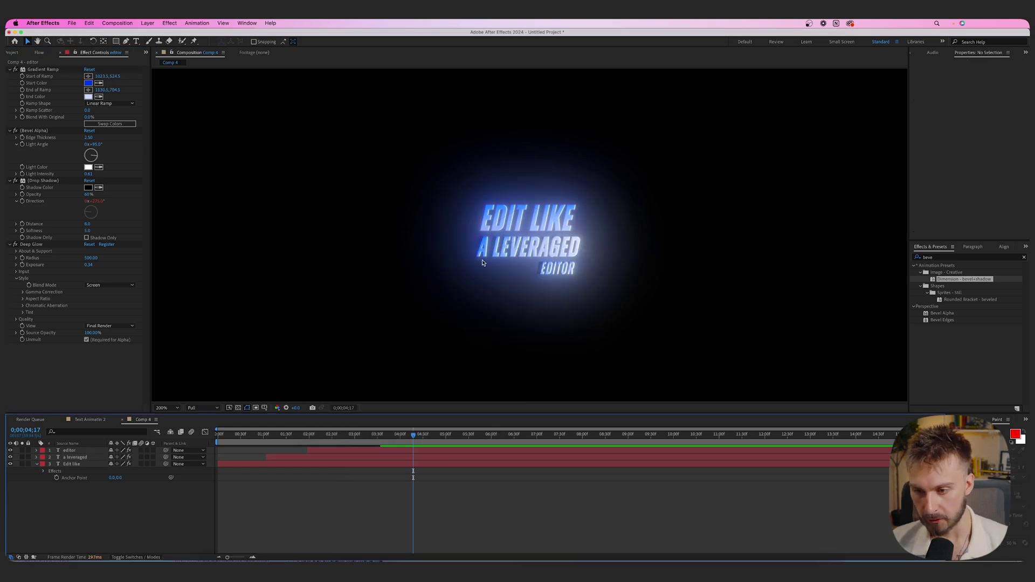
Lower Deep Glow's radius and its exposure to about 0.2 on "Edit like", and replace the glow on "a leveraged" and "editor" with that version.
{"action": "left_click", "coordinate": [329, 464]}
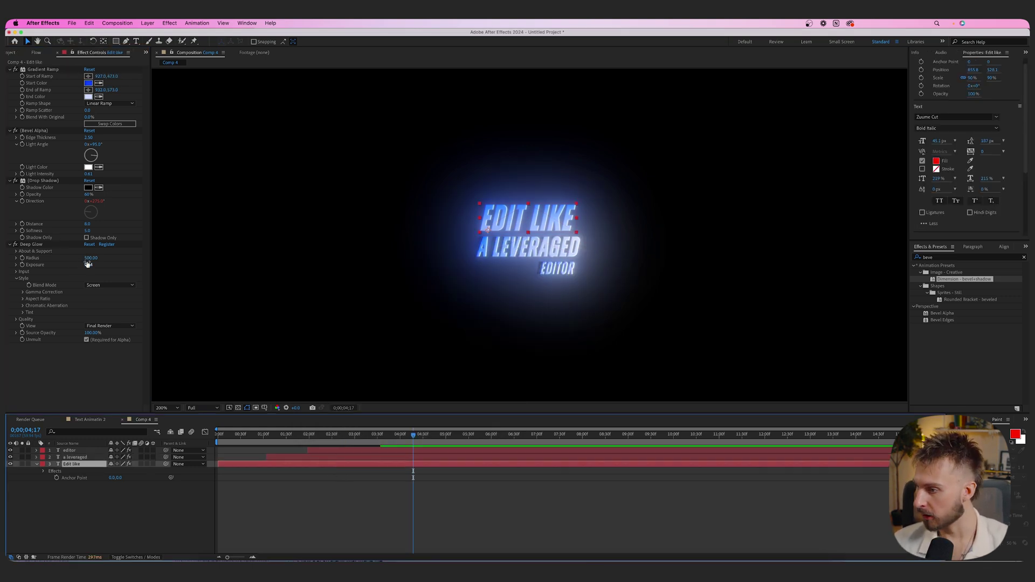
{"action": "left_click_drag", "start_coordinate": [90, 265], "coordinate": [69, 261]}
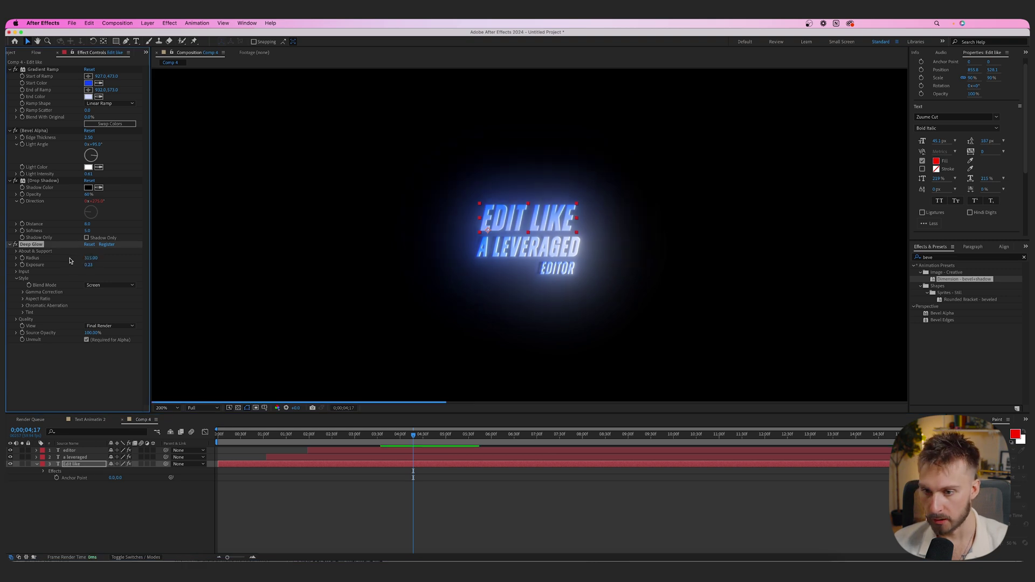
{"action": "left_click", "coordinate": [305, 461]}
{"action": "left_click", "coordinate": [47, 246]}
{"action": "key", "text": "Delete"}
{"action": "key", "text": "super+v"}
{"action": "left_click", "coordinate": [431, 451]}
{"action": "left_click", "coordinate": [41, 244]}
{"action": "key", "text": "Delete"}
{"action": "key", "text": "super+v"}
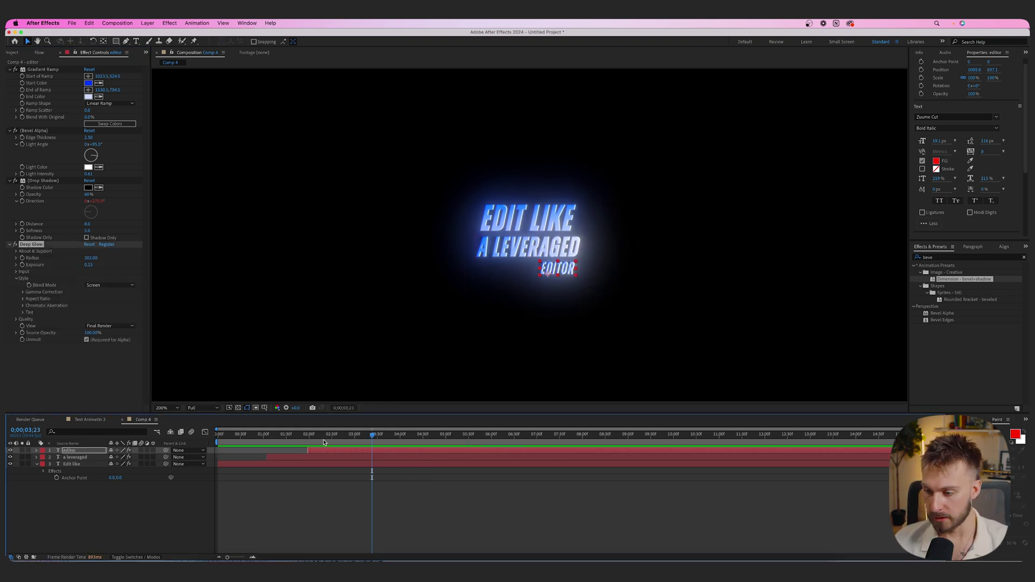
Preview the finished text animation from the beginning with the whole frame in view.
{"action": "key", "text": "Home"}
{"action": "key", "text": "comma"}
{"action": "key", "text": "space"}
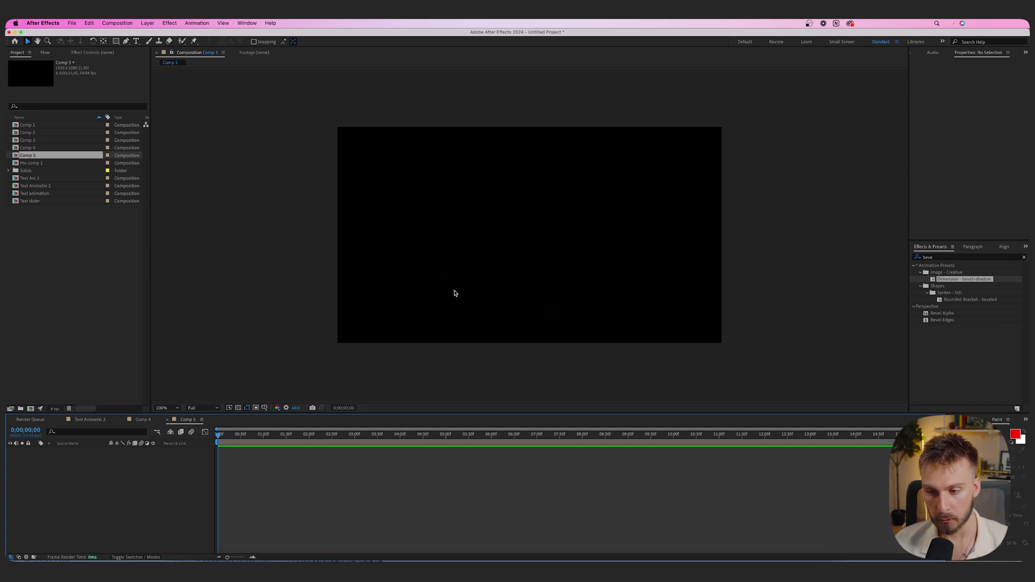
Add a text layer in Comp 5 reading "Holographic text effect", split over two lines after "Holographic".
{"action": "left_click", "coordinate": [136, 41]}
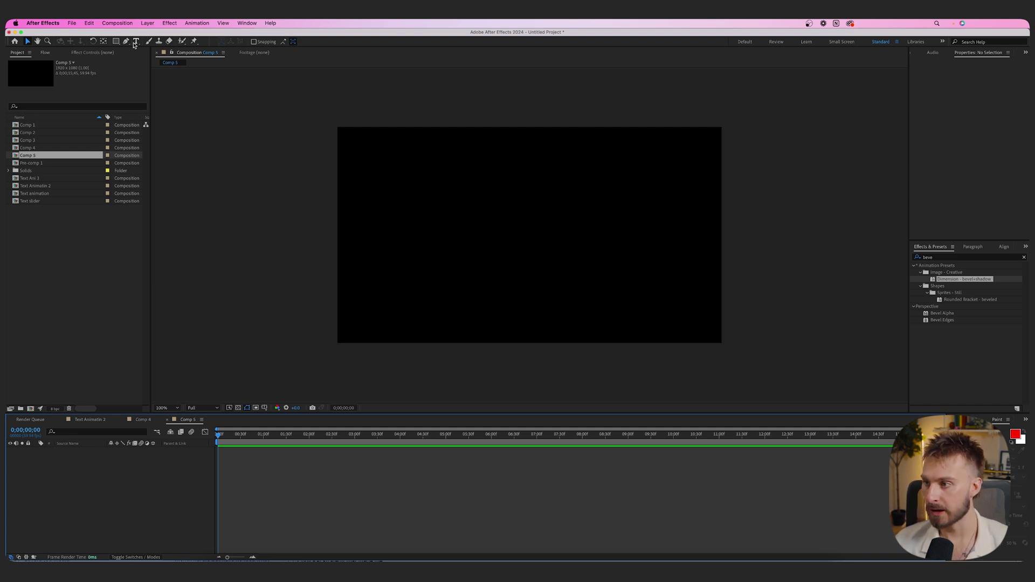
{"action": "left_click", "coordinate": [479, 225]}
{"action": "type", "text": "Ho"}
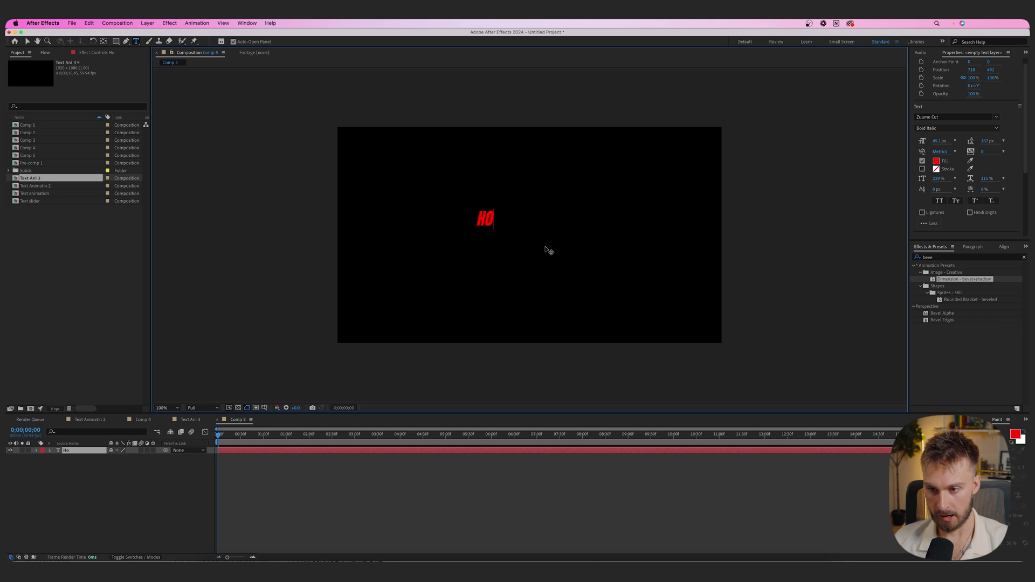
{"action": "type", "text": "lographic"}
{"action": "key", "text": "Return"}
{"action": "type", "text": "text effect"}
Set the font of the whole text to Helvetica Bold.
{"action": "key", "text": "ctrl+a"}
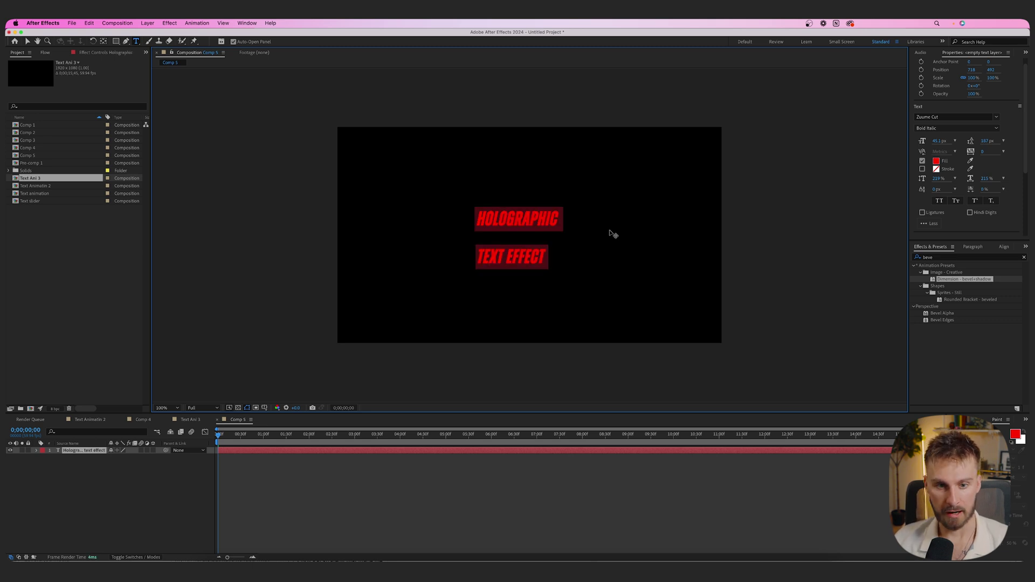
{"action": "left_click", "coordinate": [942, 116]}
{"action": "type", "text": "he"}
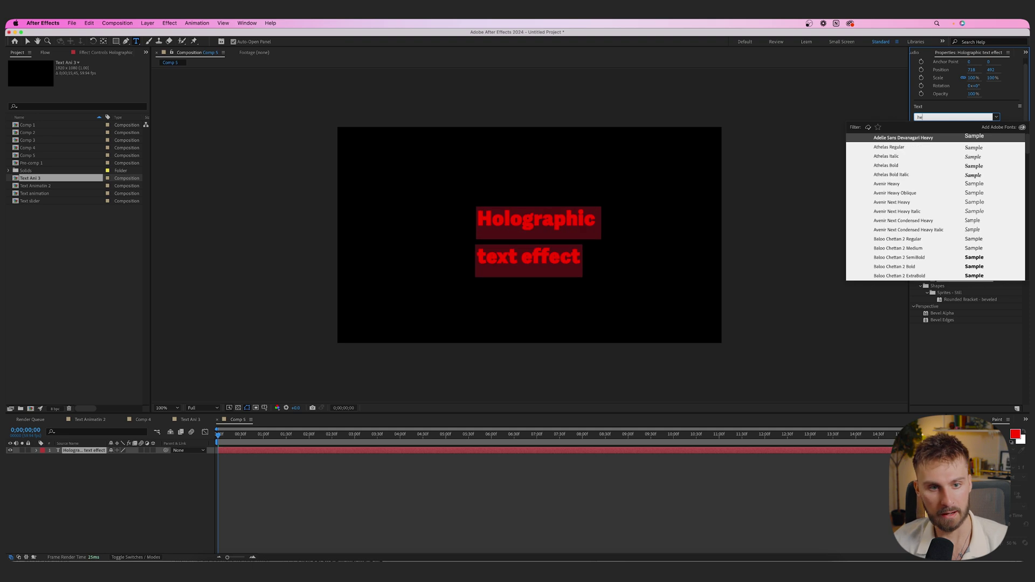
{"action": "type", "text": "lv"}
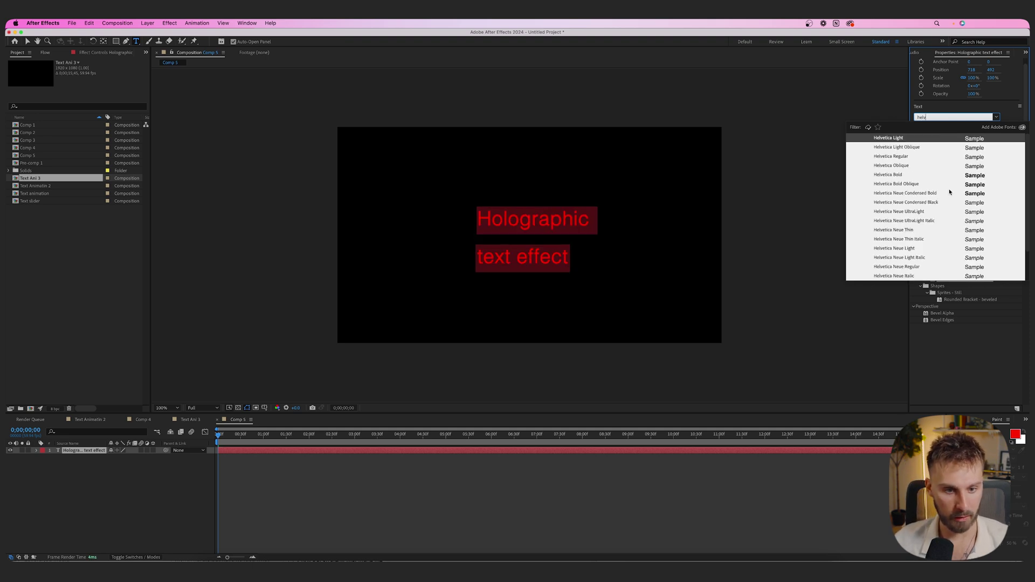
{"action": "left_click", "coordinate": [909, 184]}
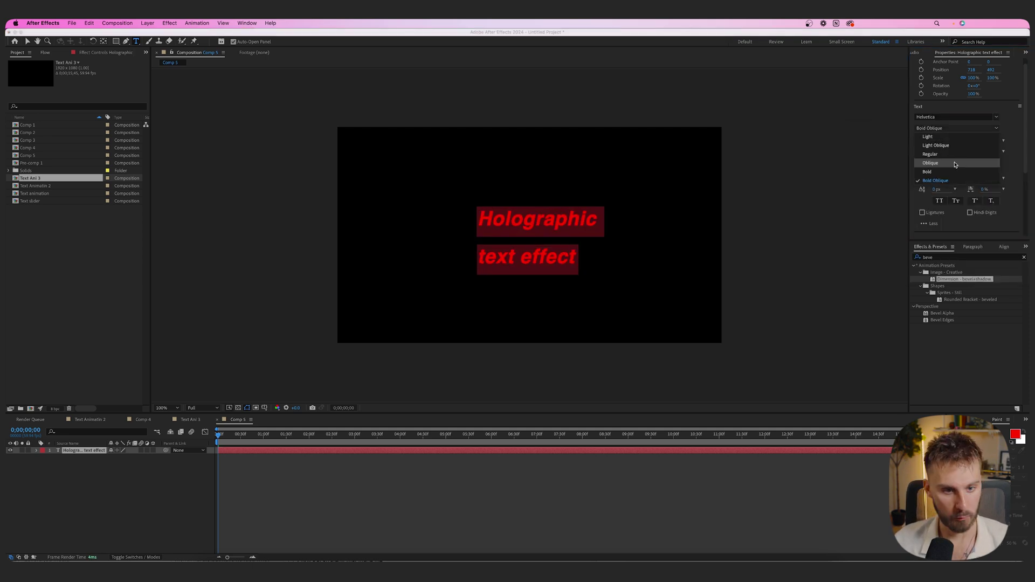
Set only the initial "H" of "Holographic" to the Bold Oblique style.
{"action": "left_click", "coordinate": [555, 221]}
{"action": "double_click", "coordinate": [538, 221]}
{"action": "left_click_drag", "start_coordinate": [492, 219], "coordinate": [459, 221]}
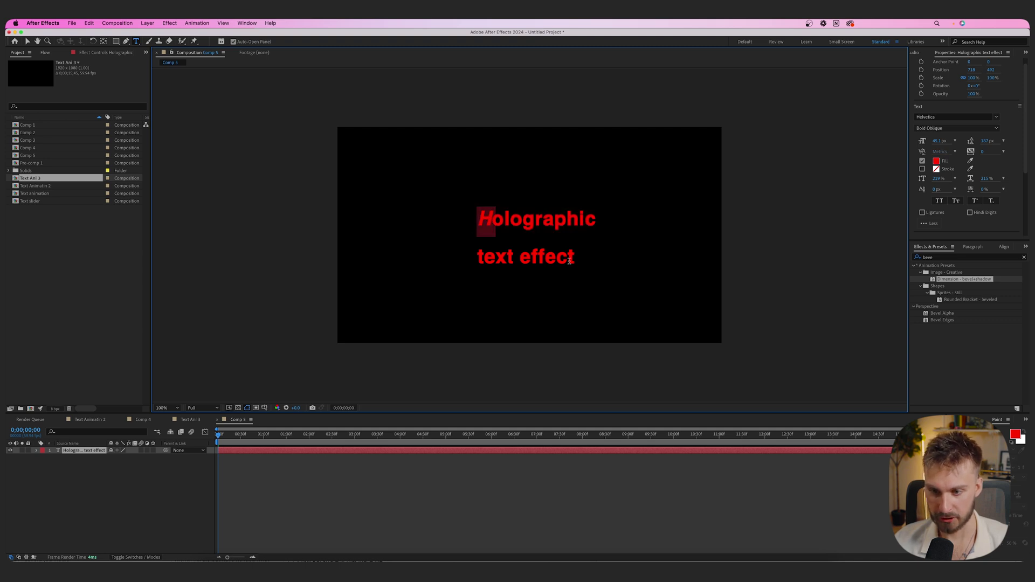
{"action": "double_click", "coordinate": [568, 258]}
{"action": "key", "text": "super+space"}
{"action": "key", "text": "Escape"}
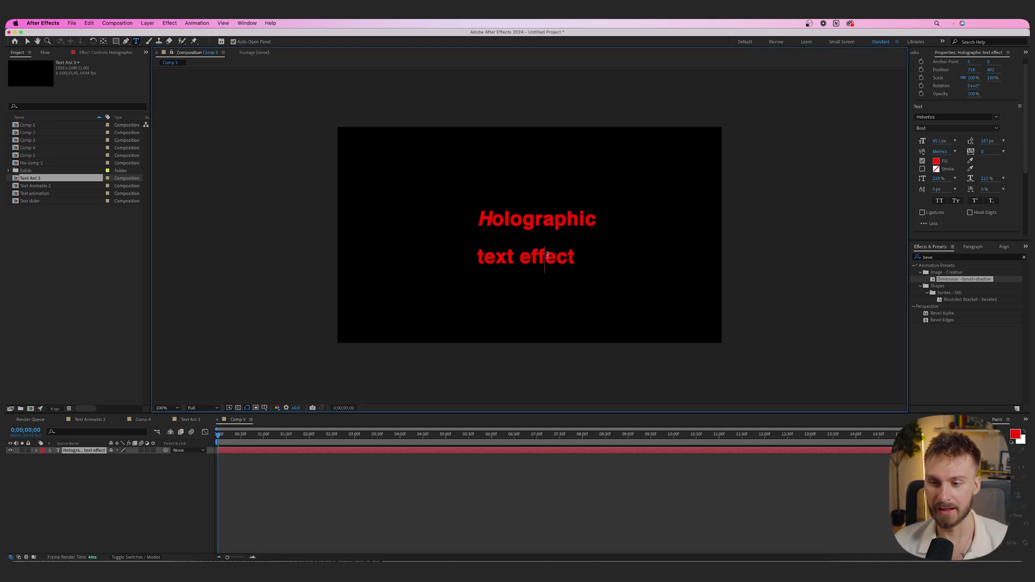
Set the whole text's font size to 73.1 px, its leading to 142 px and its tracking to -84.
{"action": "key", "text": "super+a"}
{"action": "left_click_drag", "start_coordinate": [985, 140], "coordinate": [952, 143]}
{"action": "left_click_drag", "start_coordinate": [984, 141], "coordinate": [993, 143]}
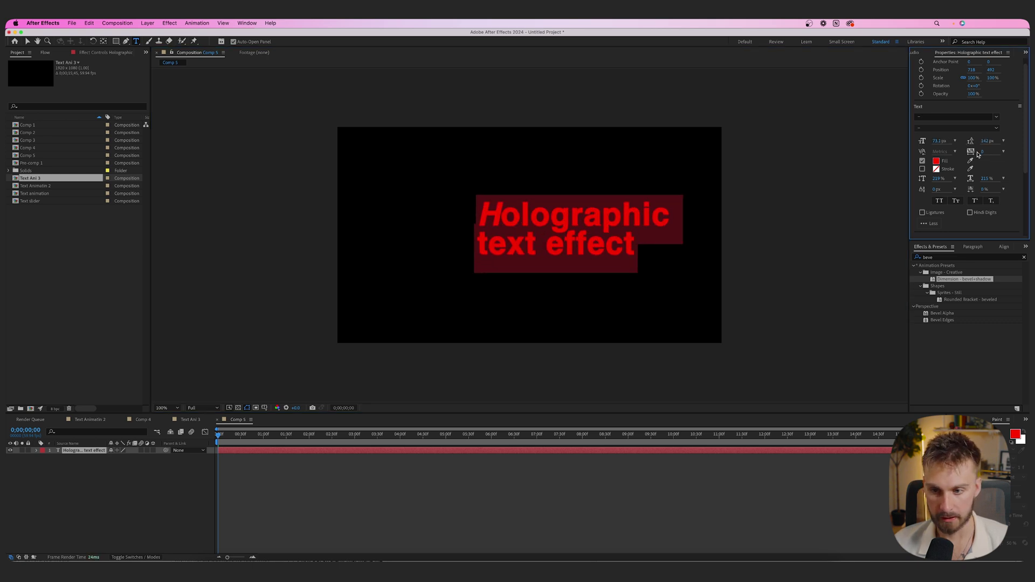
{"action": "left_click_drag", "start_coordinate": [978, 154], "coordinate": [938, 152]}
{"action": "left_click", "coordinate": [984, 152]}
{"action": "type", "text": "-84"}
{"action": "key", "text": "Return"}
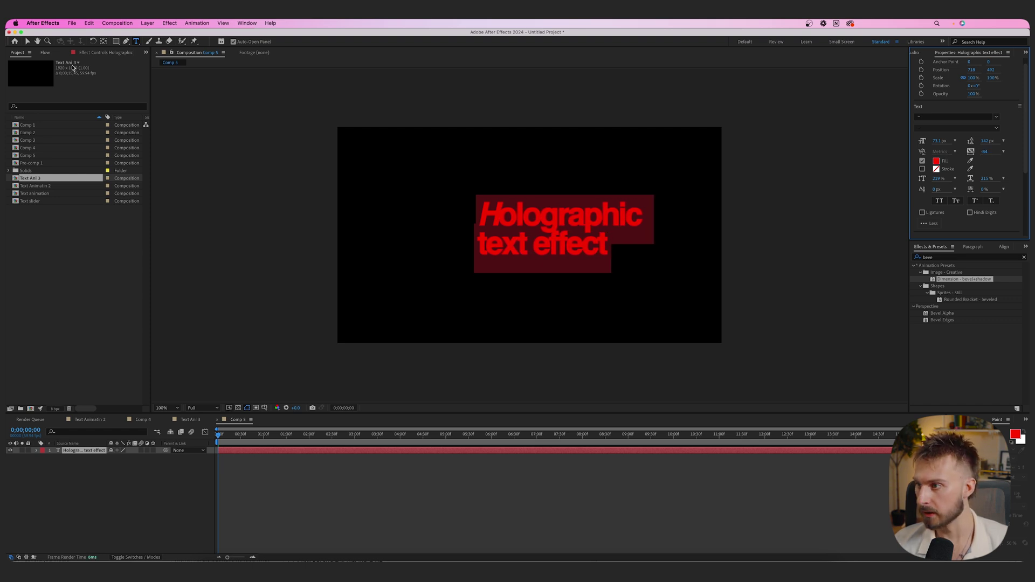
Center the text layer horizontally and vertically in the composition.
{"action": "left_click", "coordinate": [27, 41]}
{"action": "left_click", "coordinate": [1006, 247]}
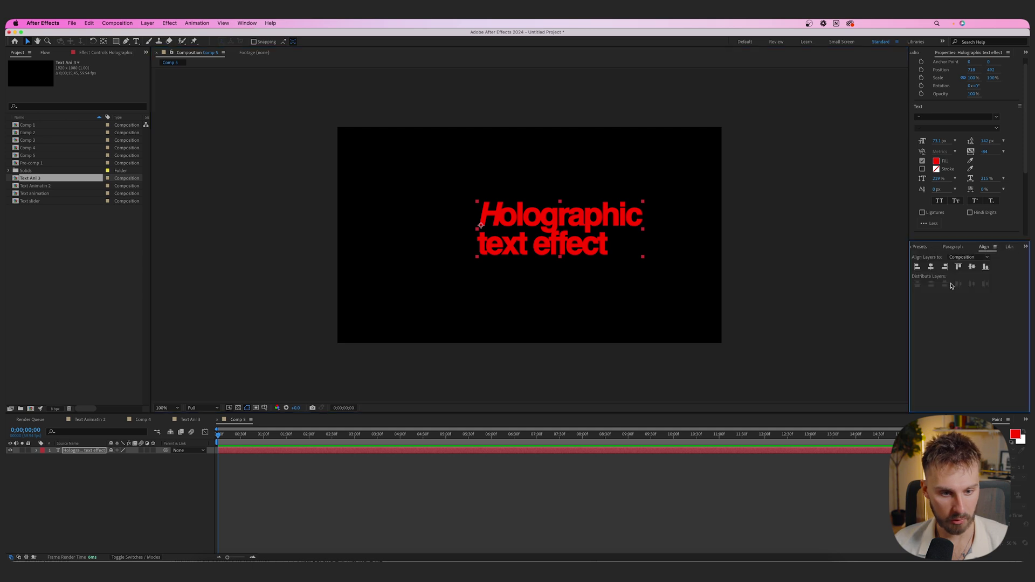
{"action": "left_click", "coordinate": [930, 267]}
{"action": "left_click", "coordinate": [971, 266]}
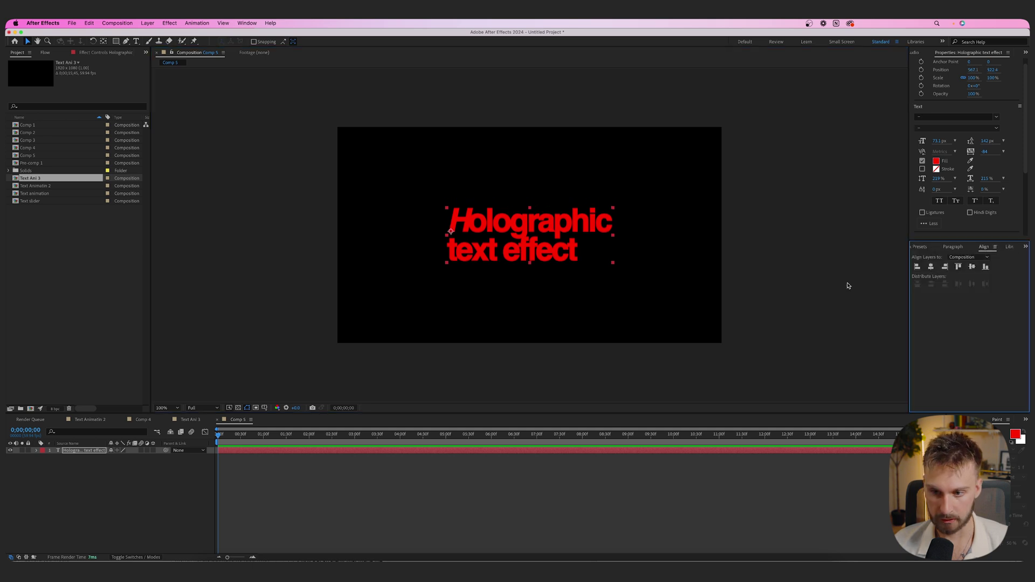
Change the fill color of the whole "Holographic text effect" text to light blue.
{"action": "double_click", "coordinate": [480, 253]}
{"action": "key", "text": "super+a"}
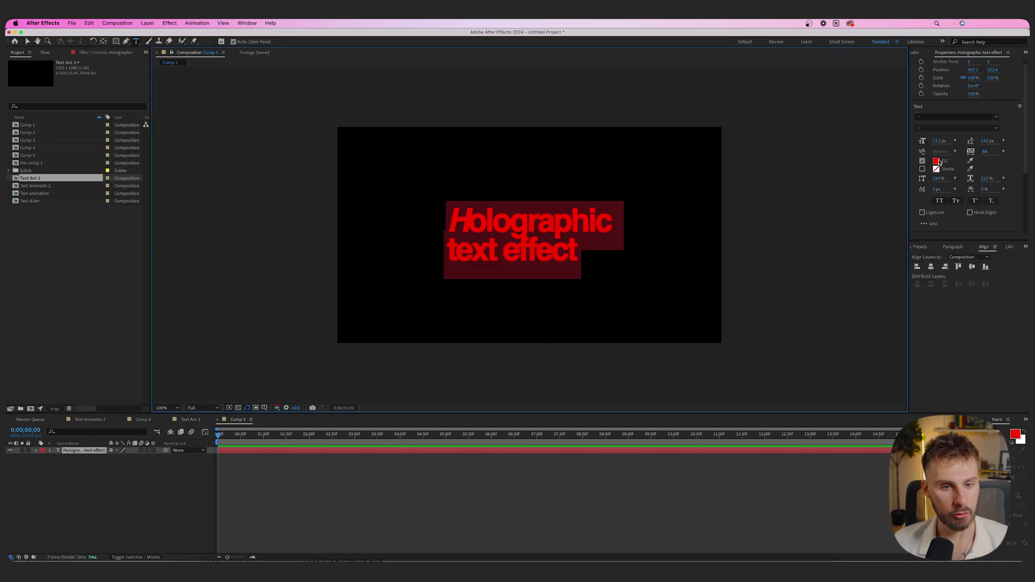
{"action": "left_click", "coordinate": [936, 161]}
{"action": "left_click", "coordinate": [340, 326]}
{"action": "left_click_drag", "start_coordinate": [341, 326], "coordinate": [341, 318]}
{"action": "left_click", "coordinate": [425, 363]}
{"action": "left_click", "coordinate": [335, 323]}
{"action": "key", "text": "Return"}
{"action": "left_click", "coordinate": [523, 489]}
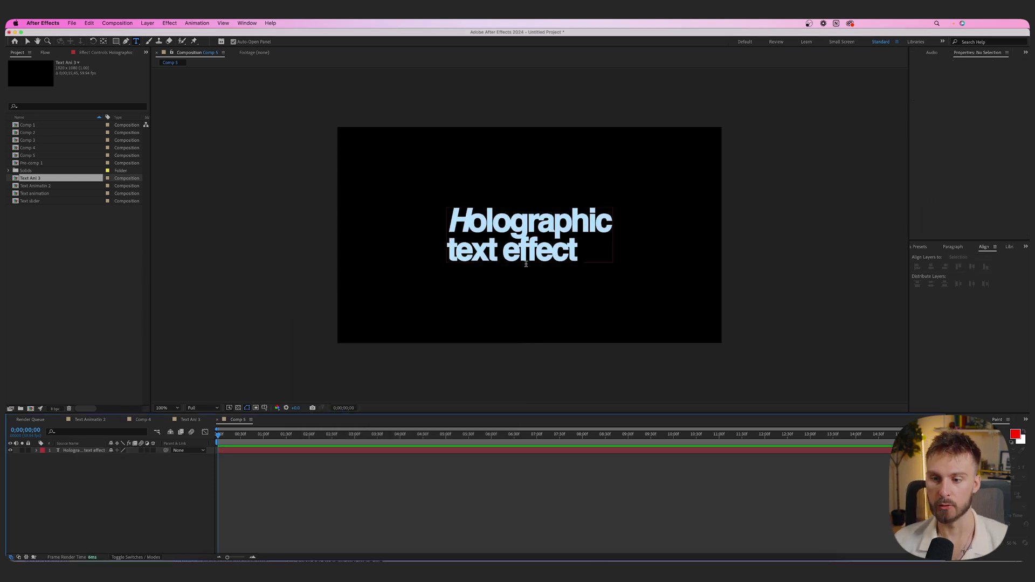
Apply the Venetian Blinds effect to the "Holographic text effect" layer.
{"action": "key", "text": "period"}
{"action": "left_click", "coordinate": [322, 450]}
{"action": "key", "text": "comma"}
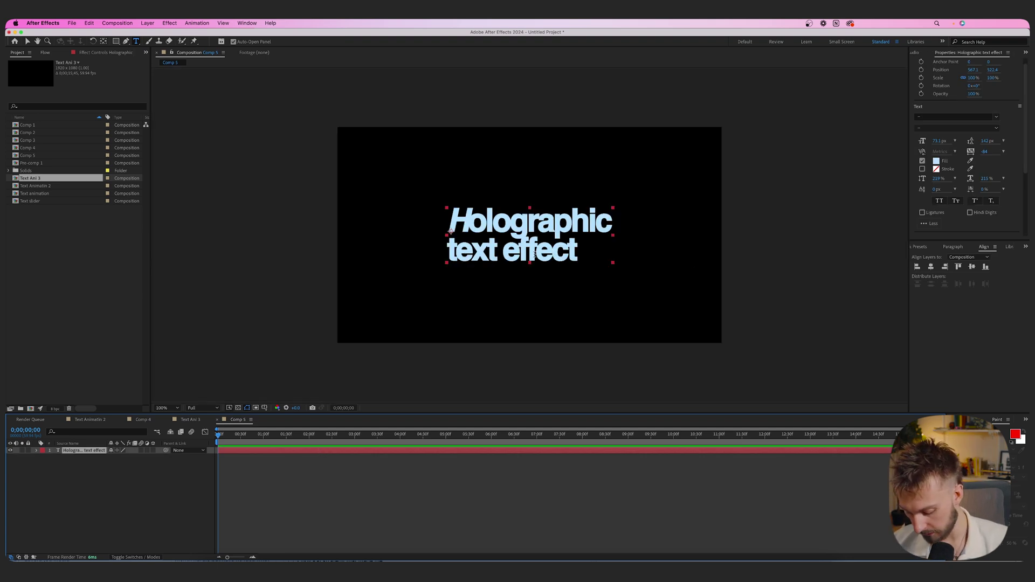
{"action": "key", "text": "ctrl+space"}
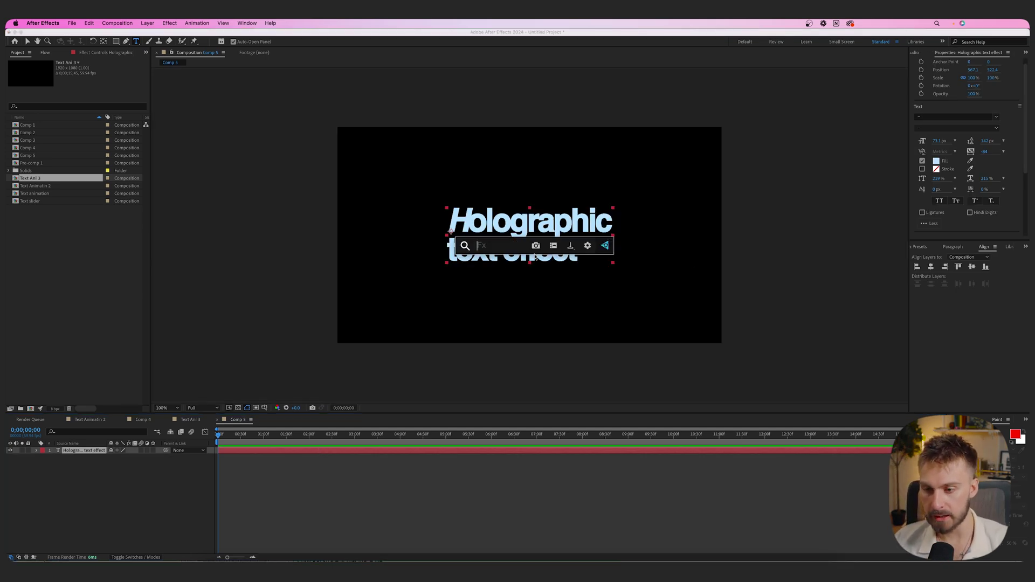
{"action": "type", "text": "vi"}
{"action": "key", "text": "BackSpace"}
{"action": "type", "text": "en"}
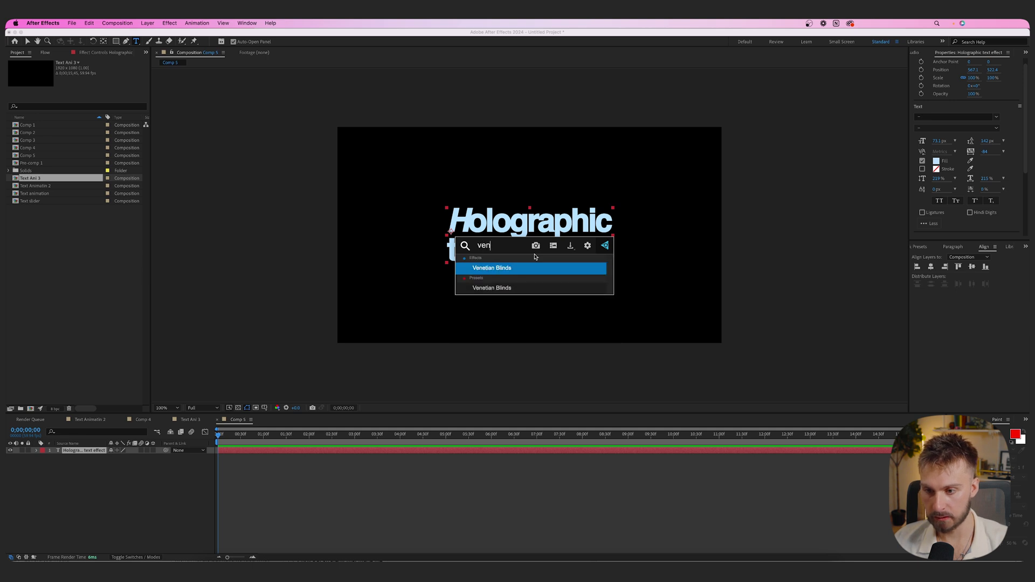
{"action": "left_click", "coordinate": [500, 268]}
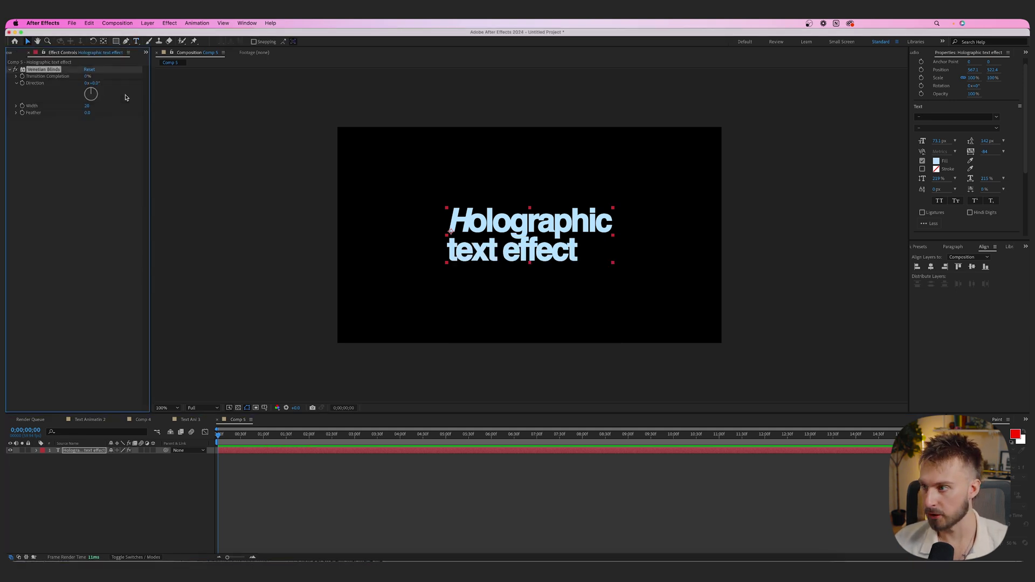
{"action": "left_click", "coordinate": [236, 436]}
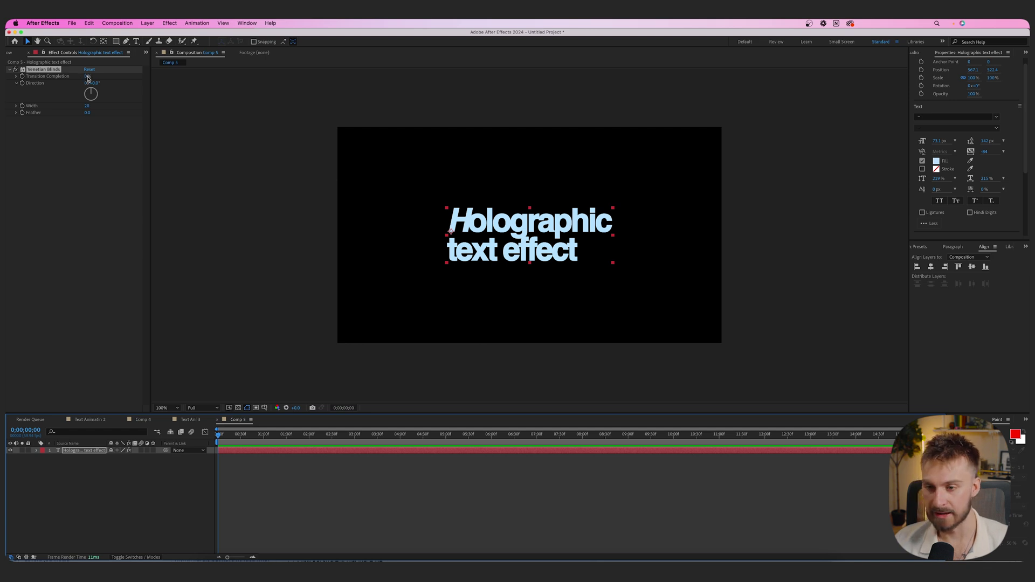
Set the Venetian Blinds direction to 90°, width to 7 and transition completion to 50%.
{"action": "left_click_drag", "start_coordinate": [87, 78], "coordinate": [93, 79]}
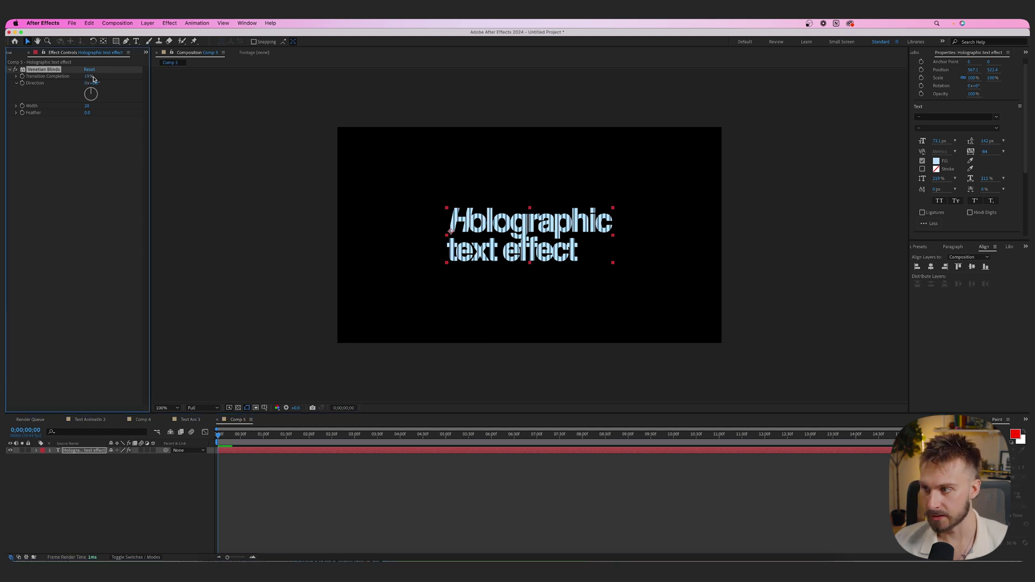
{"action": "left_click", "coordinate": [95, 83]}
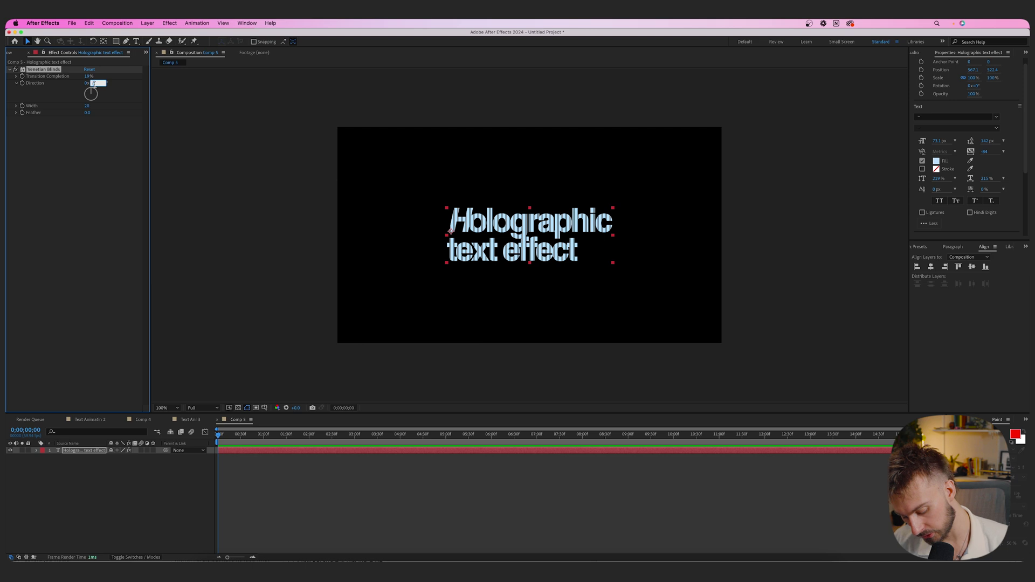
{"action": "key", "text": "Return"}
{"action": "mouse_move", "coordinate": [87, 77]}
{"action": "left_mouse_down"}
{"action": "mouse_move", "coordinate": [103, 78]}
{"action": "mouse_move", "coordinate": [74, 105]}
{"action": "mouse_move", "coordinate": [89, 77]}
{"action": "left_mouse_up"}
{"action": "left_click", "coordinate": [635, 299]}
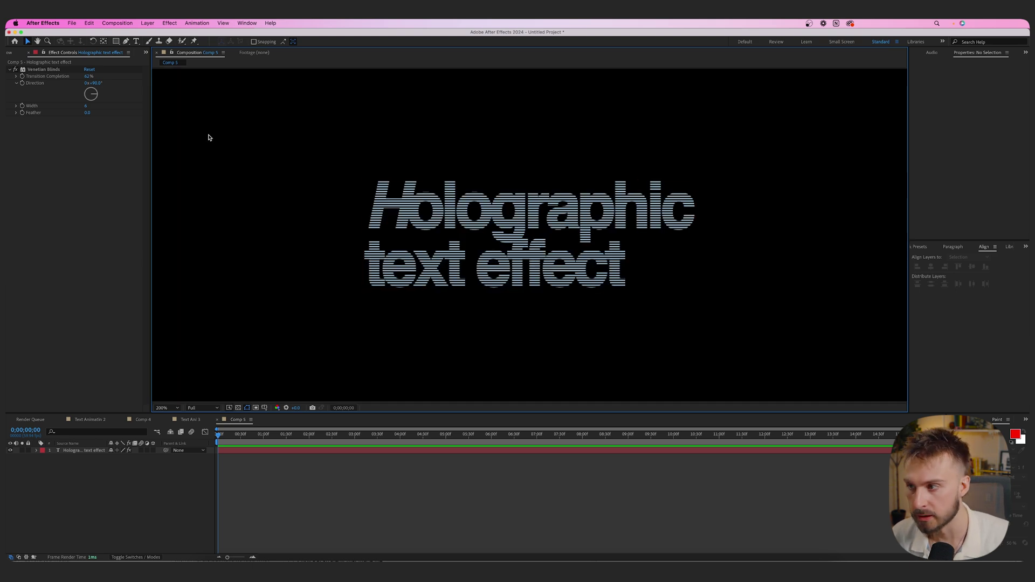
{"action": "left_click", "coordinate": [87, 106]}
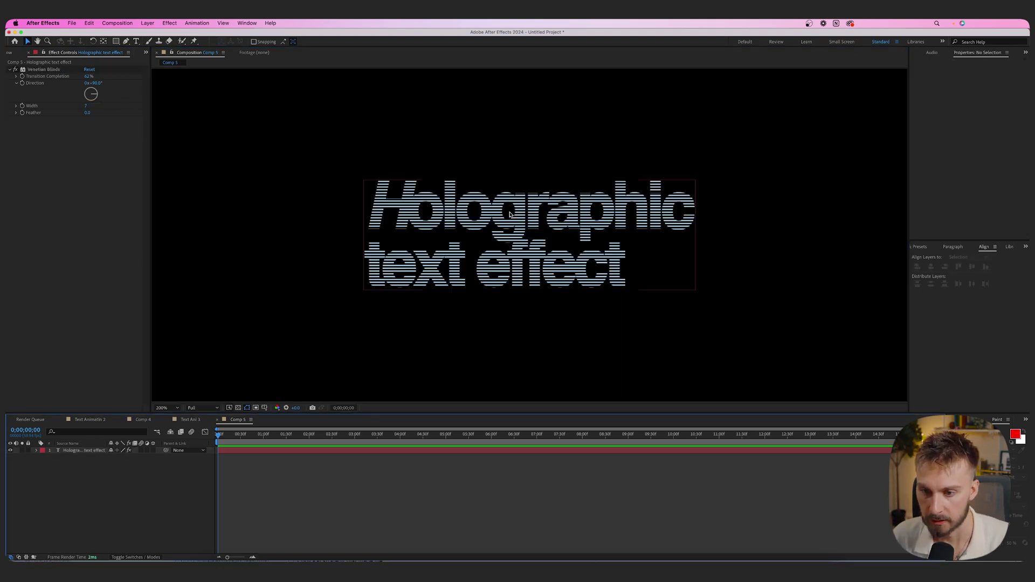
{"action": "scroll", "coordinate": [527, 291], "scroll_direction": "down", "scroll_amount": 1}
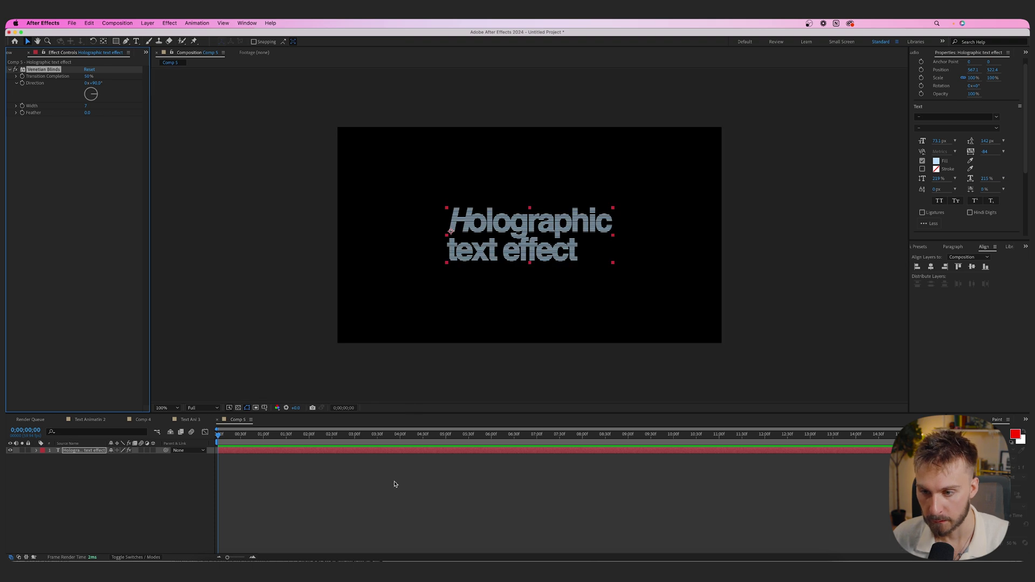
{"action": "left_click", "coordinate": [392, 475]}
{"action": "scroll", "coordinate": [522, 294], "scroll_direction": "up", "scroll_amount": 1}
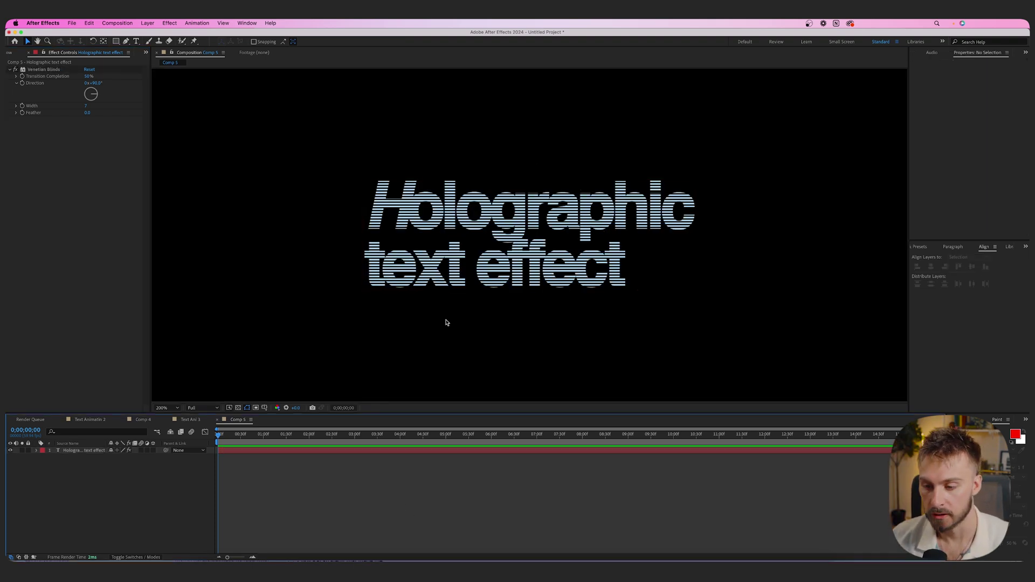
Apply the Deep Glow effect to the "Holographic text effect" layer, reducing its radius and setting its exposure to 0.40.
{"action": "left_click", "coordinate": [546, 221]}
{"action": "key", "text": "comma"}
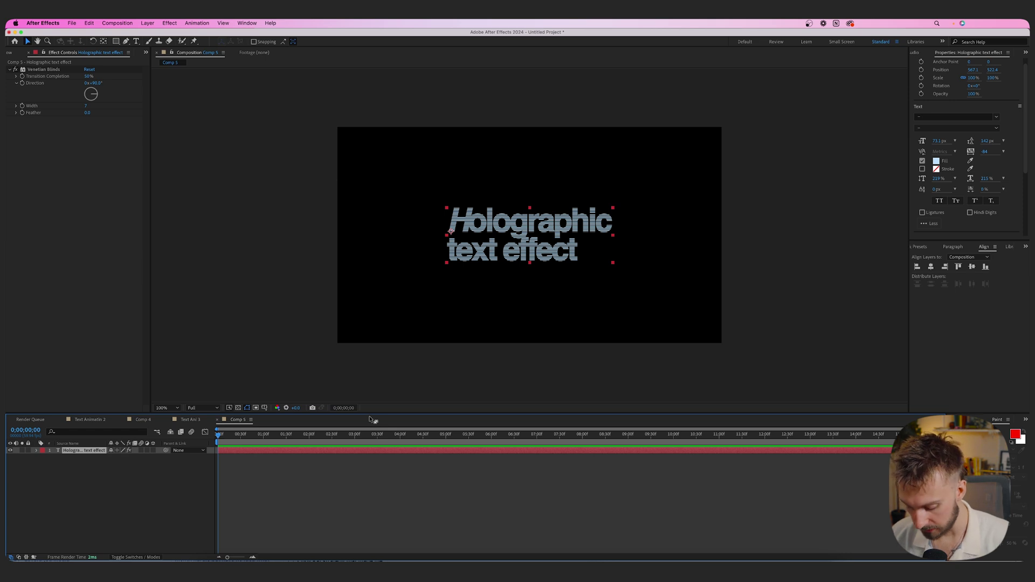
{"action": "key", "text": "ctrl+space"}
{"action": "type", "text": "deep"}
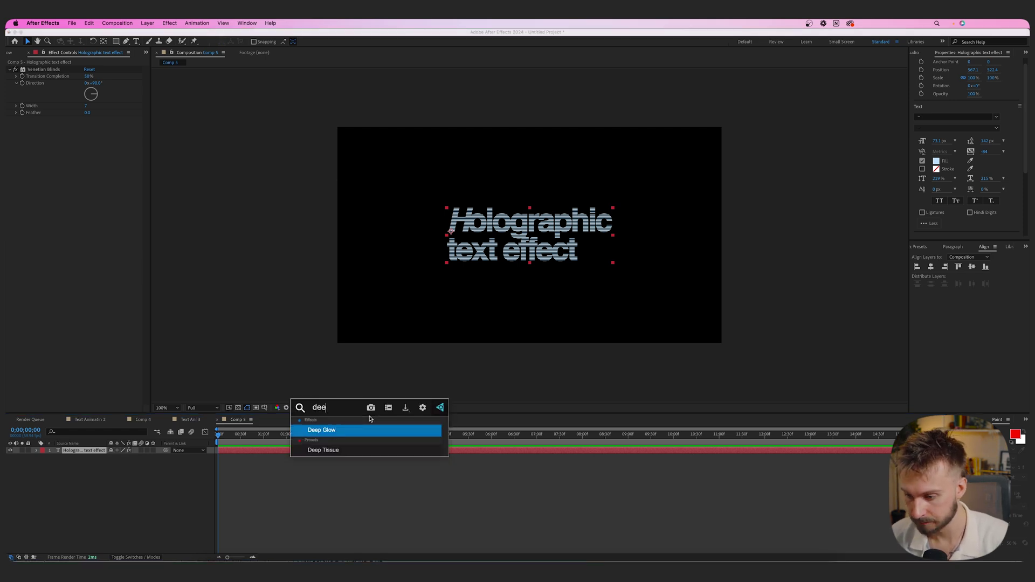
{"action": "key", "text": "Return"}
{"action": "left_click_drag", "start_coordinate": [93, 142], "coordinate": [77, 135]}
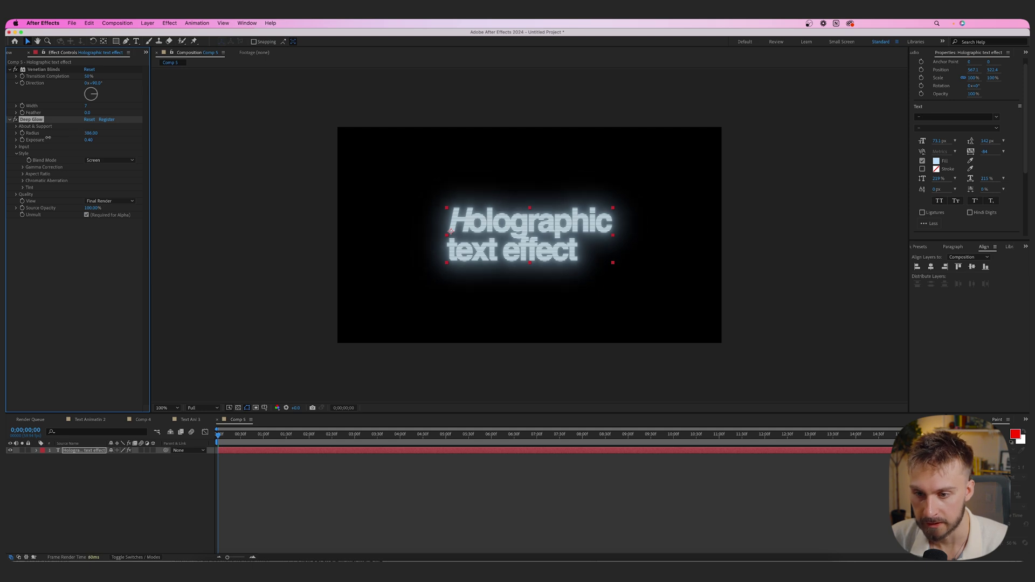
{"action": "left_click", "coordinate": [471, 306]}
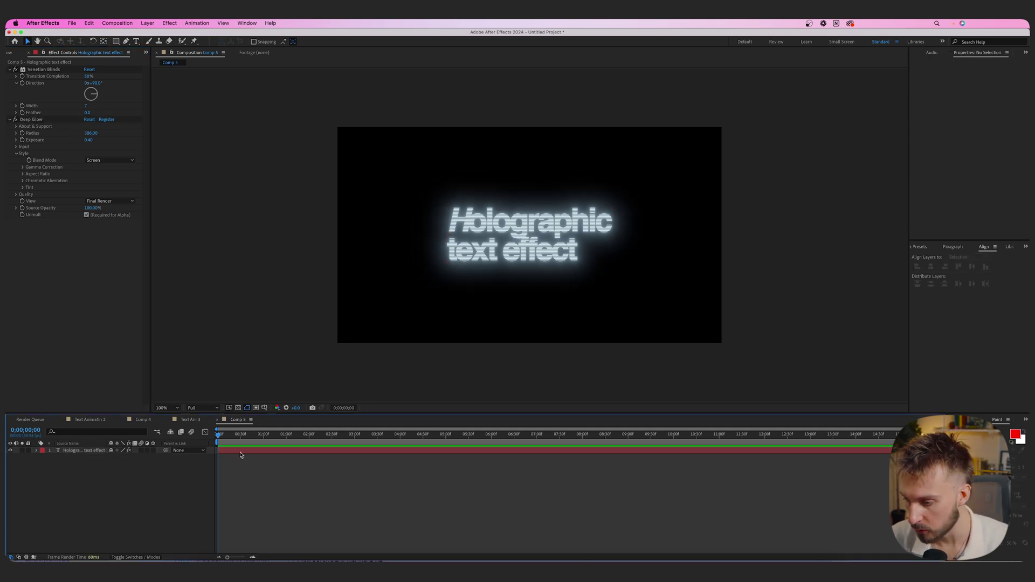
Apply the Minimax effect to the "Holographic text effect" layer.
{"action": "left_click", "coordinate": [301, 449]}
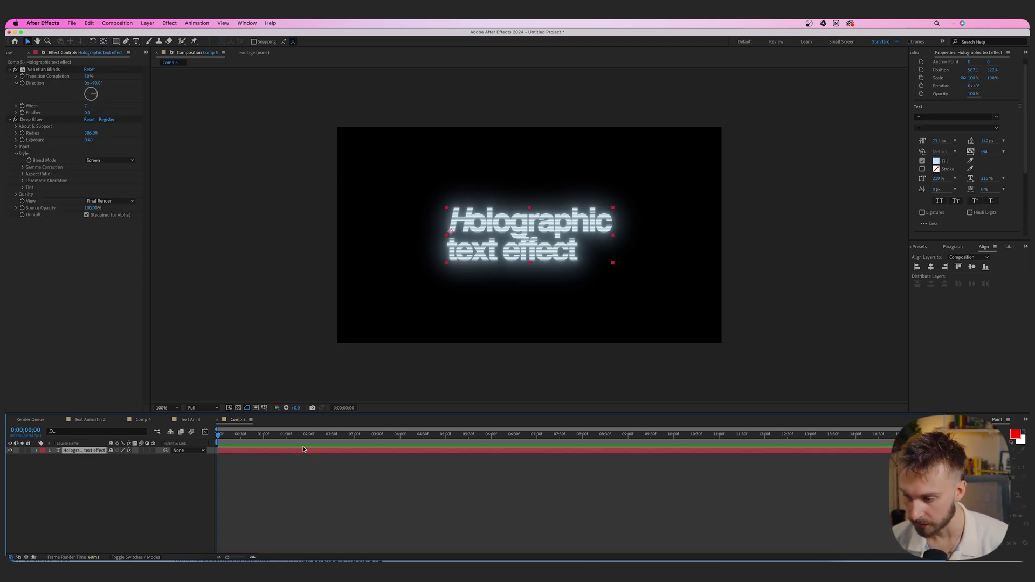
{"action": "key", "text": "ctrl+space"}
{"action": "type", "text": "minim"}
{"action": "key", "text": "Return"}
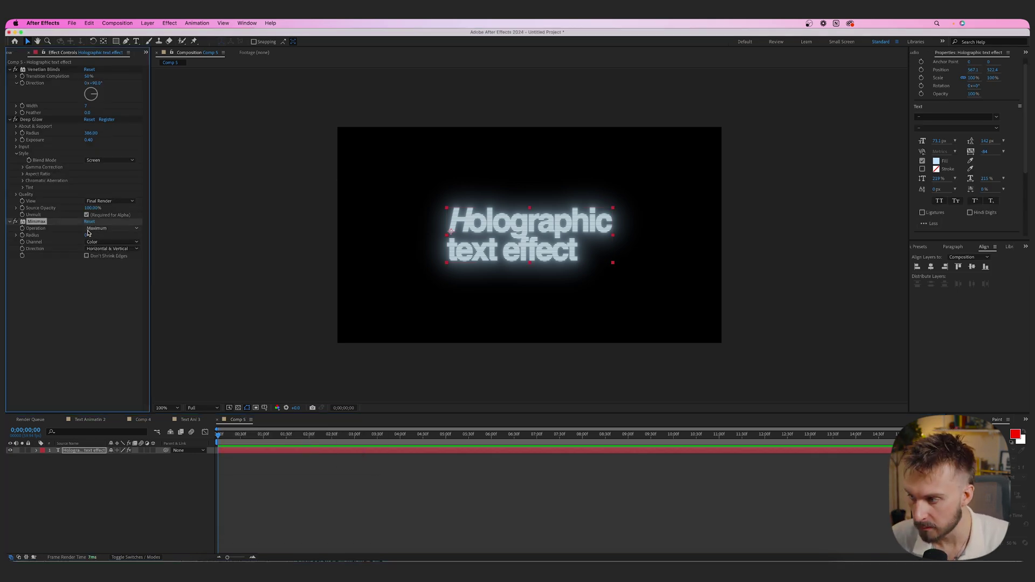
Set the Minimax operation to Minimum Then Maximum, start keyframing its radius, and move the effect above Venetian Blinds.
{"action": "left_click", "coordinate": [93, 231]}
{"action": "left_click", "coordinate": [114, 235]}
{"action": "left_click", "coordinate": [114, 230]}
{"action": "left_click", "coordinate": [115, 260]}
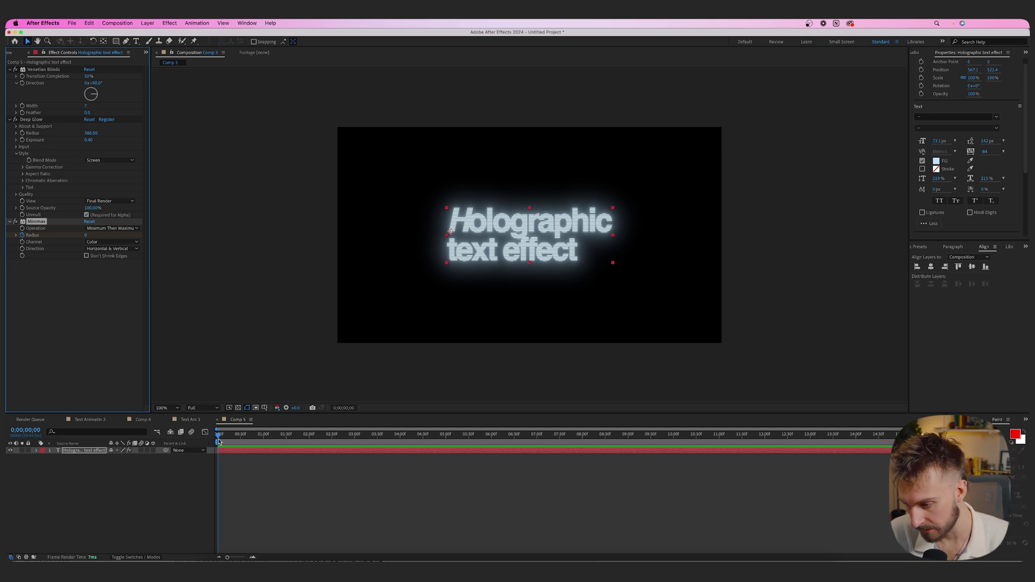
{"action": "left_click_drag", "start_coordinate": [38, 225], "coordinate": [40, 68]}
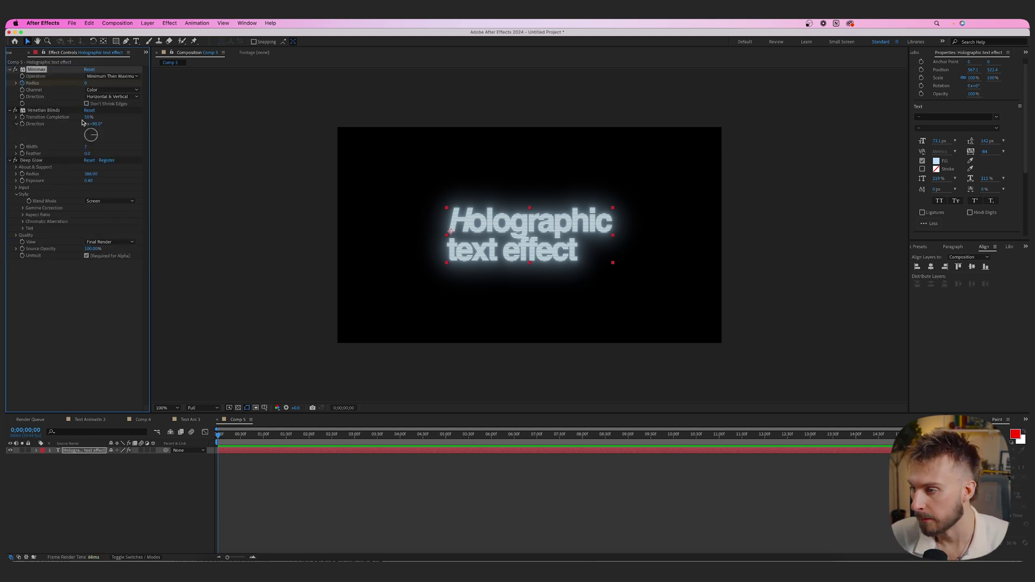
Animate the Minimax radius from a value that hides the text at the start to 0 at 0;00;01;03.
{"action": "left_click_drag", "start_coordinate": [90, 84], "coordinate": [94, 84]}
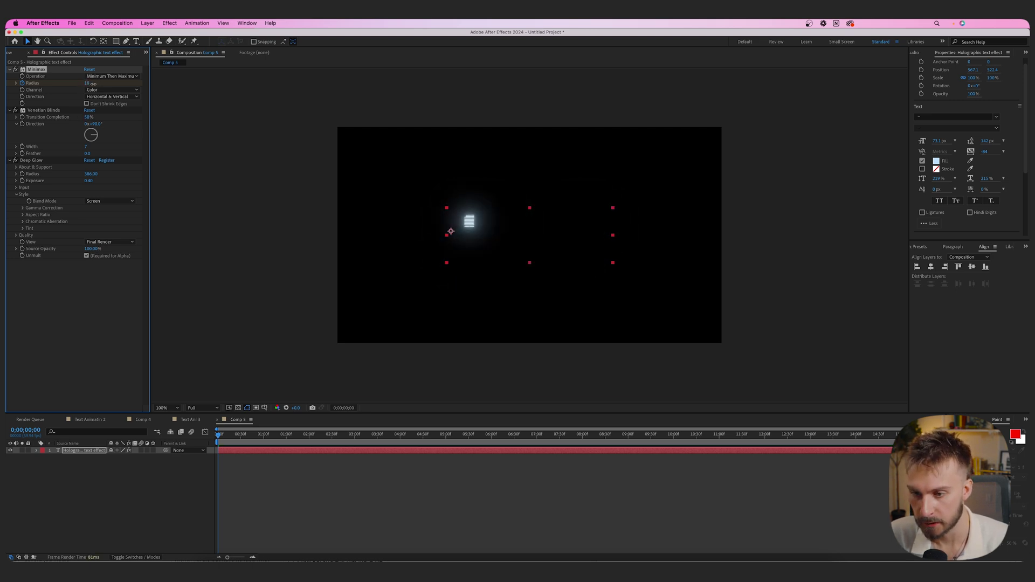
{"action": "left_click_drag", "start_coordinate": [96, 84], "coordinate": [97, 84]}
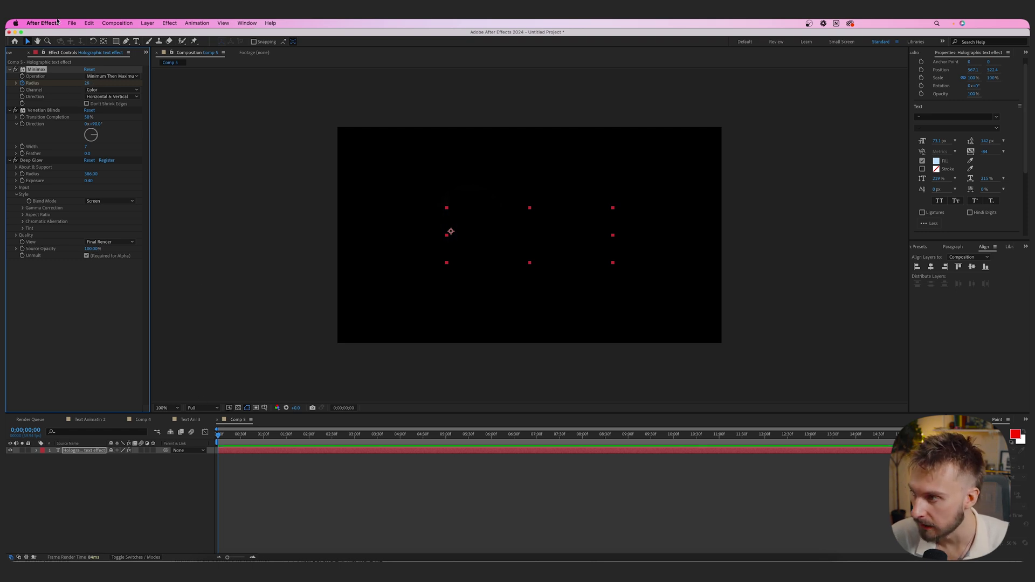
{"action": "left_click", "coordinate": [221, 438]}
{"action": "key", "text": "space"}
{"action": "left_click_drag", "start_coordinate": [87, 83], "coordinate": [52, 83]}
{"action": "key", "text": "u"}
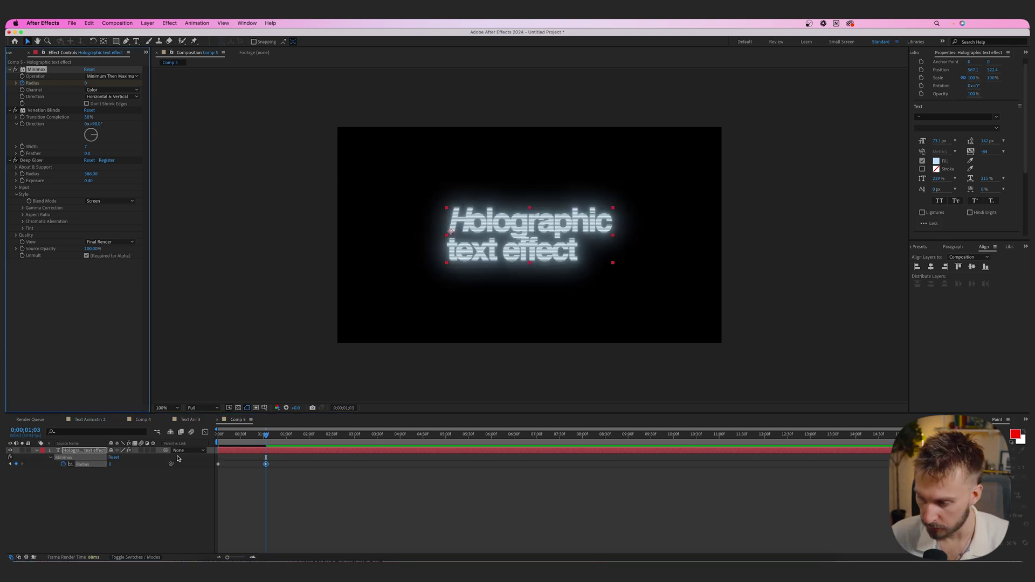
Apply Easy Ease to both Minimax radius keyframes and preview the reveal.
{"action": "left_click_drag", "start_coordinate": [300, 480], "coordinate": [198, 460]}
{"action": "right_click", "coordinate": [265, 464]}
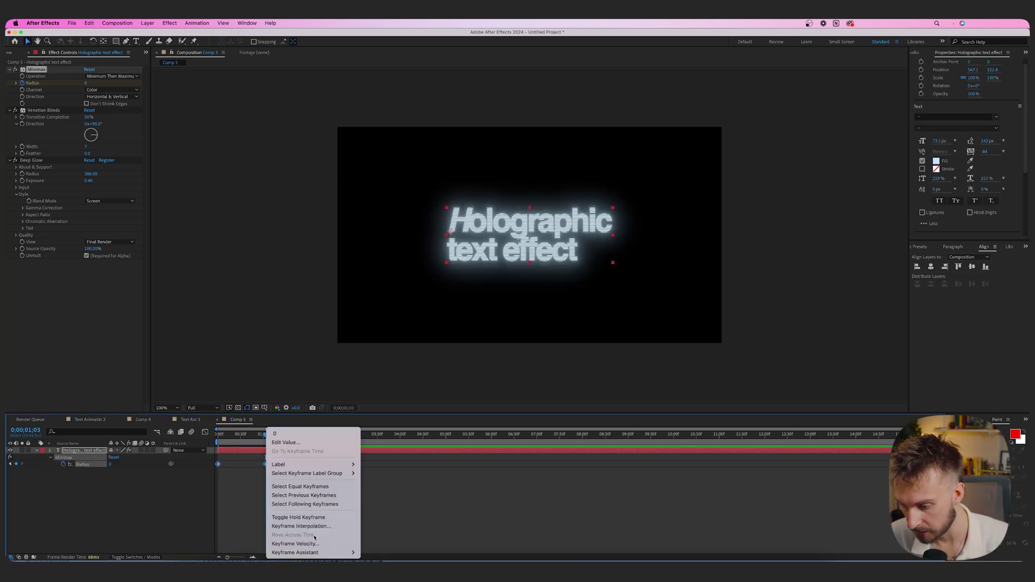
{"action": "mouse_move", "coordinate": [315, 552]}
{"action": "left_click", "coordinate": [378, 499]}
{"action": "left_click", "coordinate": [275, 473]}
{"action": "left_click_drag", "start_coordinate": [247, 437], "coordinate": [171, 438]}
{"action": "key", "text": "space"}
{"action": "key", "text": "space"}
{"action": "key", "text": "space"}
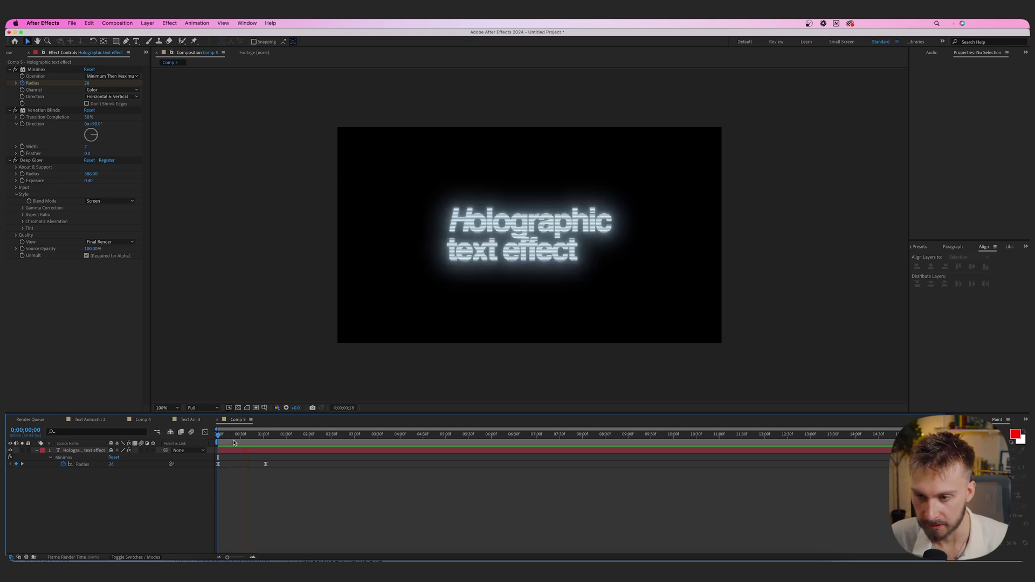
Move the second Minimax radius keyframe out to about 02:20f and preview the slower reveal.
{"action": "left_click", "coordinate": [278, 435]}
{"action": "left_click_drag", "start_coordinate": [266, 463], "coordinate": [323, 464]}
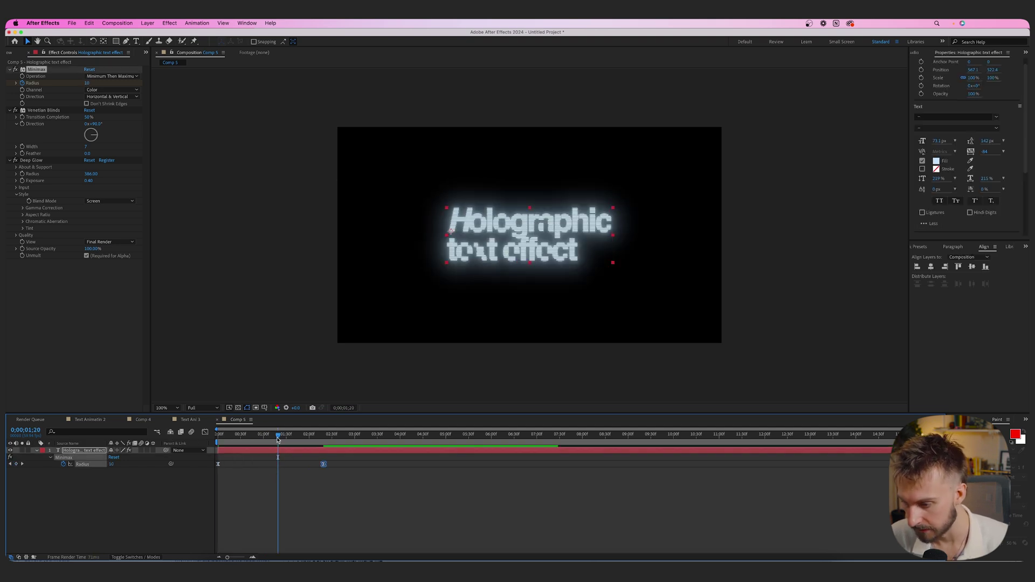
{"action": "key", "text": "Home"}
{"action": "key", "text": "space"}
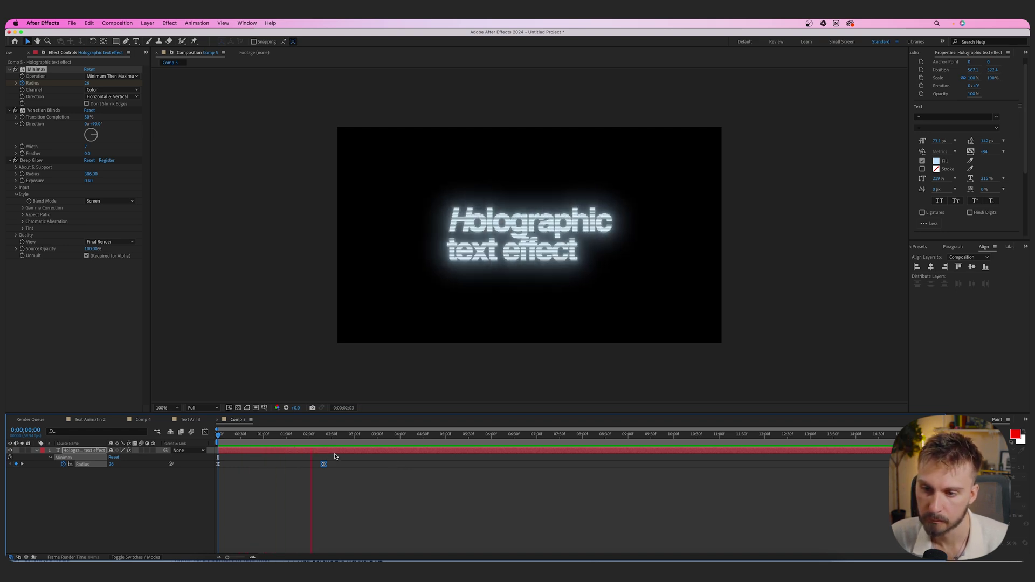
{"action": "key", "text": "space"}
Apply the Turbulent Displace effect to the "Holographic text effect" layer.
{"action": "left_click", "coordinate": [291, 452]}
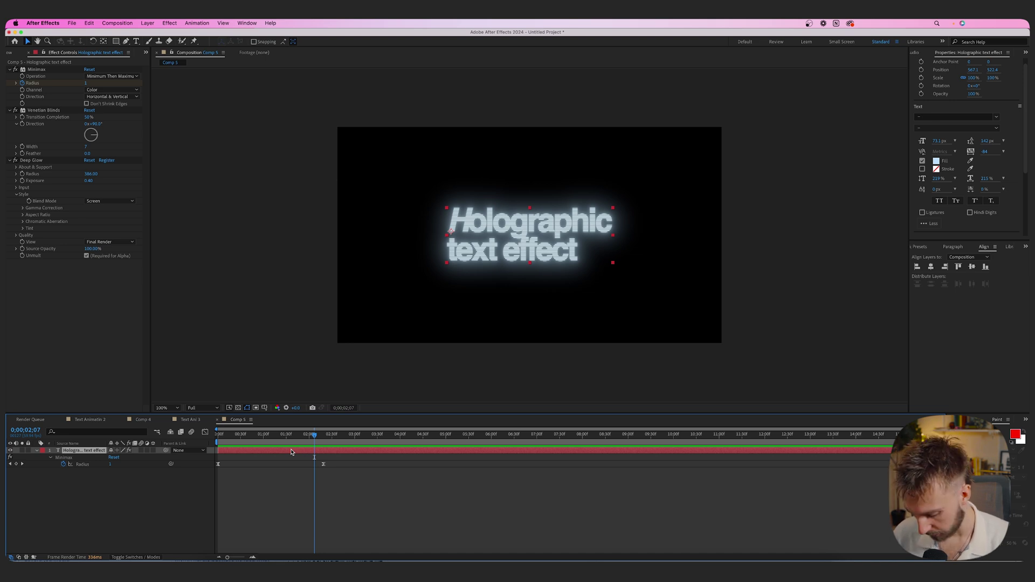
{"action": "left_click", "coordinate": [293, 442]}
{"action": "key", "text": "ctrl+space"}
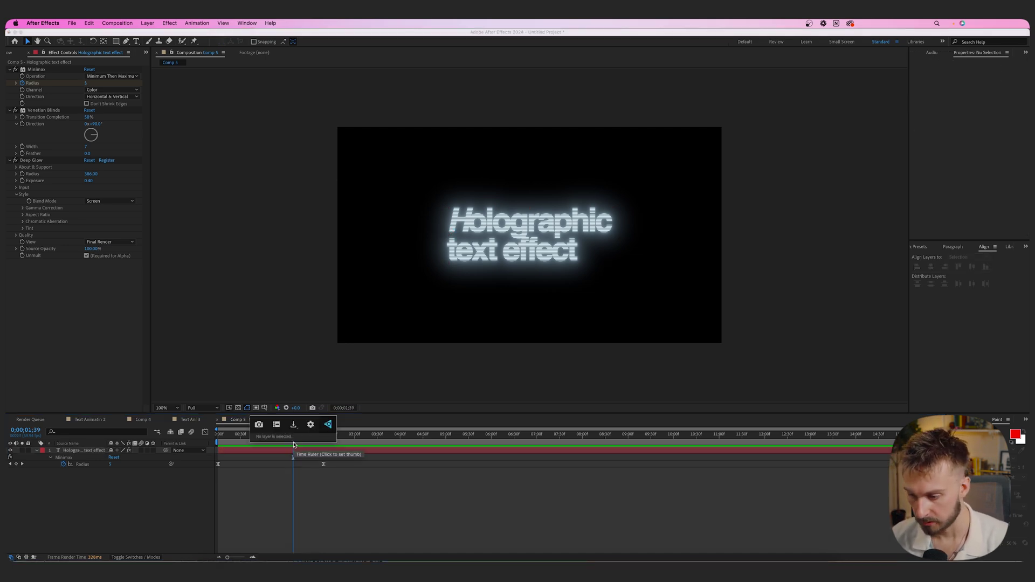
{"action": "left_click", "coordinate": [295, 450]}
{"action": "key", "text": "ctrl+space"}
{"action": "type", "text": "tur"}
{"action": "key", "text": "Return"}
Set the Turbulent Displace amount to 4 and size to 20.
{"action": "left_click", "coordinate": [90, 276]}
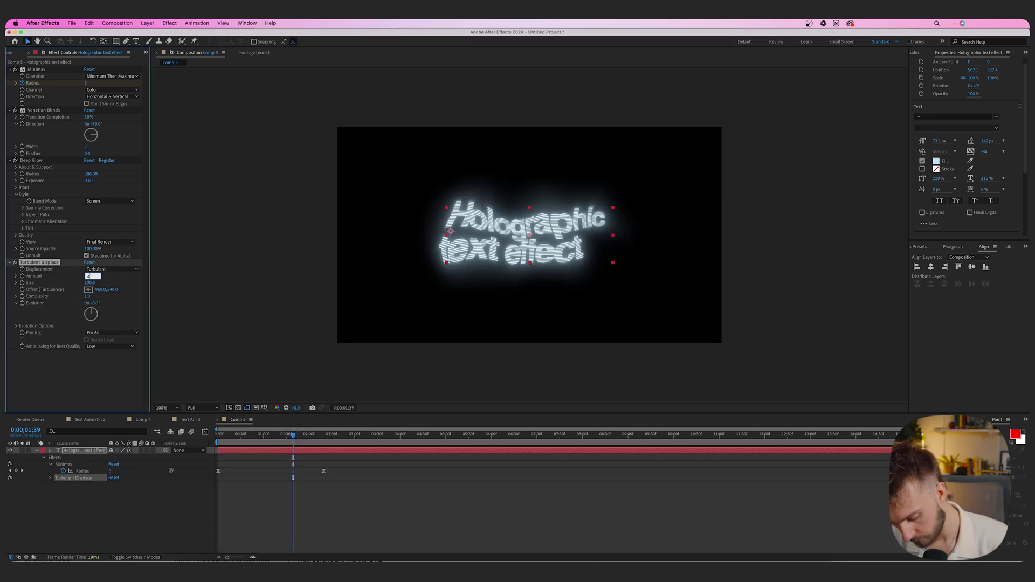
{"action": "key", "text": "Tab"}
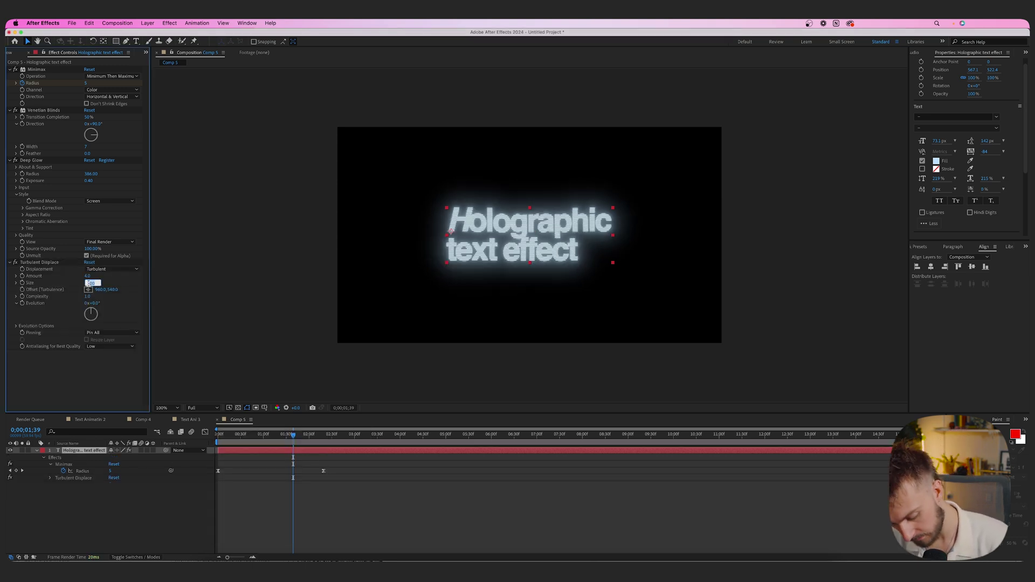
{"action": "left_click", "coordinate": [243, 434]}
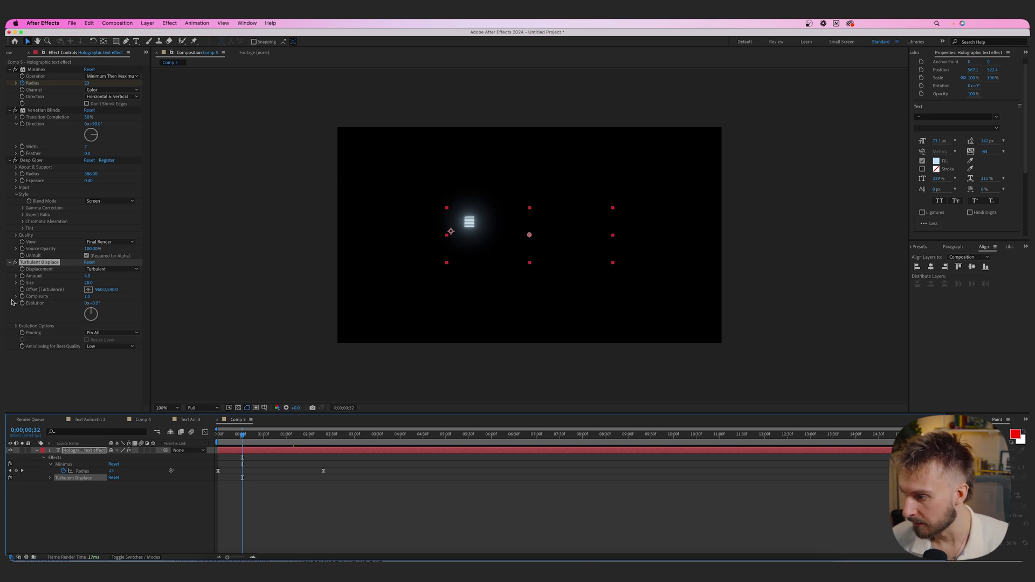
Add the expression time*7 to the Random Seed in the Turbulent Displace evolution options.
{"action": "left_click", "coordinate": [16, 304]}
{"action": "left_click", "coordinate": [17, 310]}
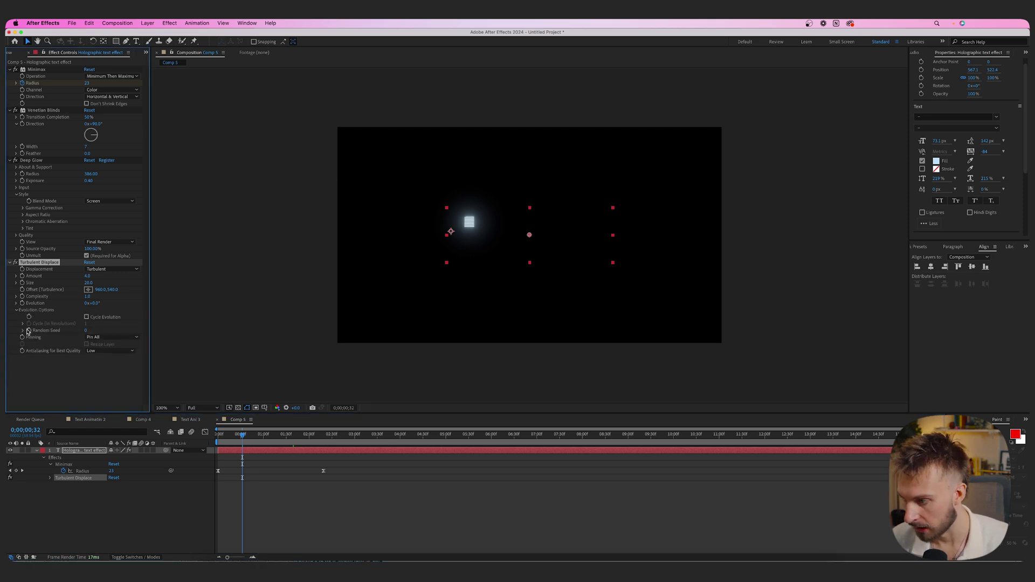
{"action": "left_click", "coordinate": [29, 330], "text": "alt"}
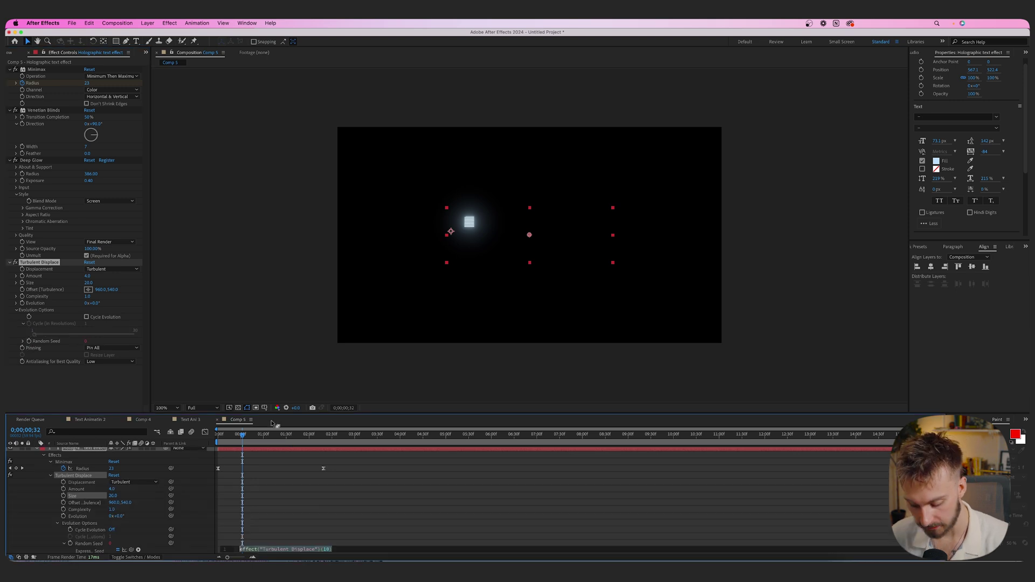
{"action": "type", "text": "time"}
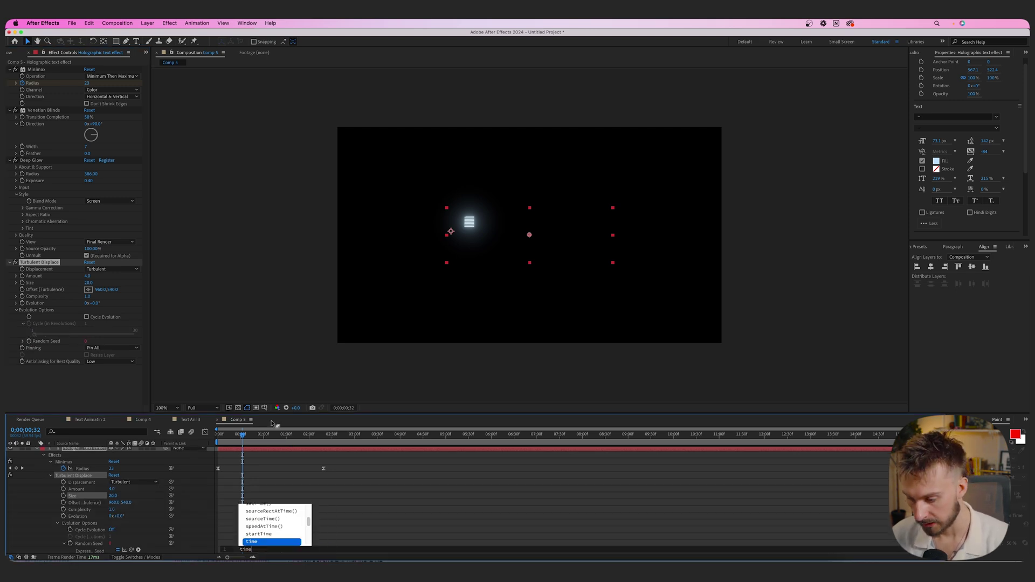
{"action": "type", "text": "*7"}
{"action": "left_click", "coordinate": [272, 458]}
Play back the finished holographic text animation from the start of the composition.
{"action": "key", "text": "Home"}
{"action": "key", "text": "space"}
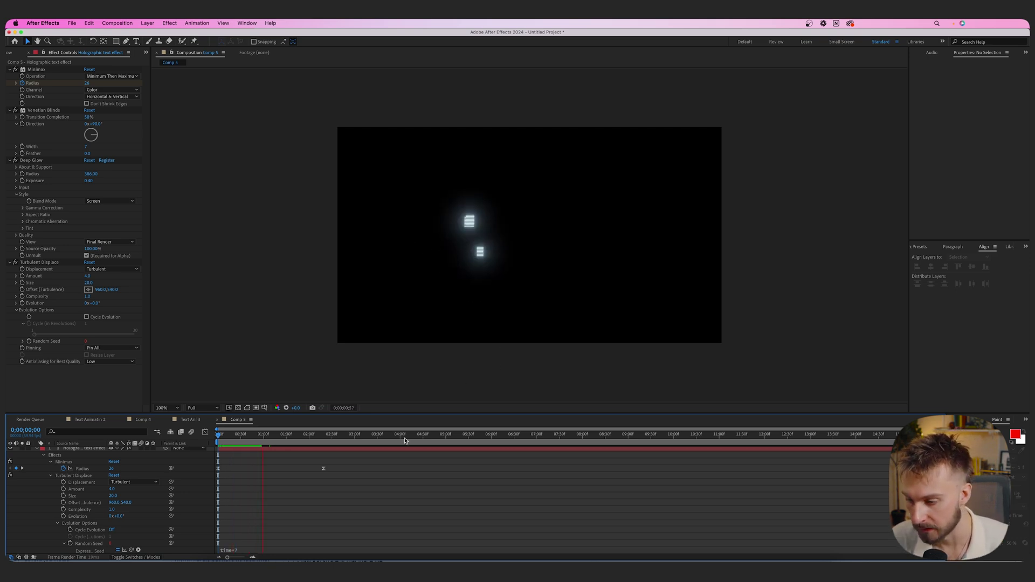
{"action": "left_click", "coordinate": [308, 449]}
{"action": "key", "text": "a"}
{"action": "key", "text": "space"}
{"action": "key", "text": "space"}
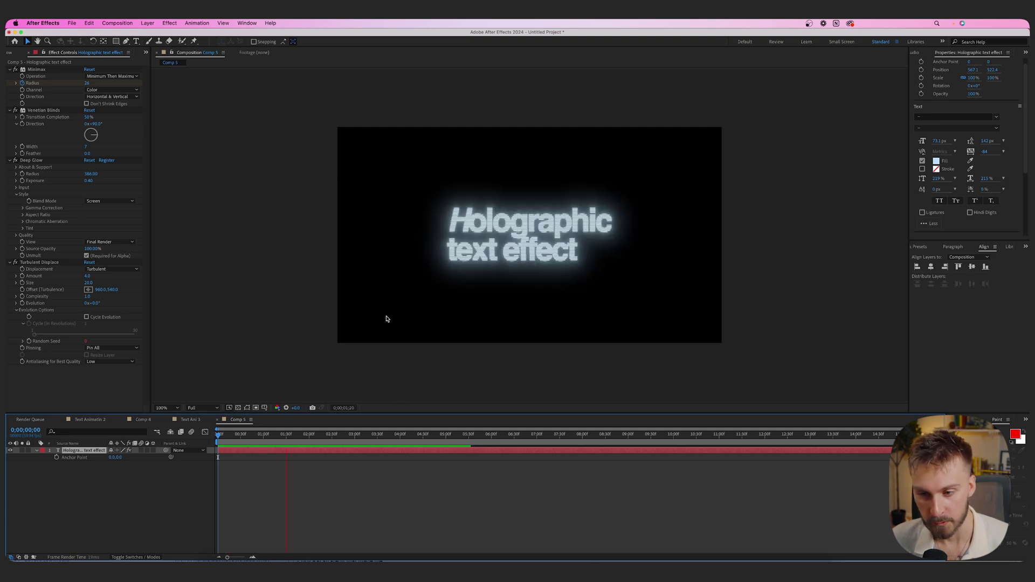
{"action": "key", "text": "space"}
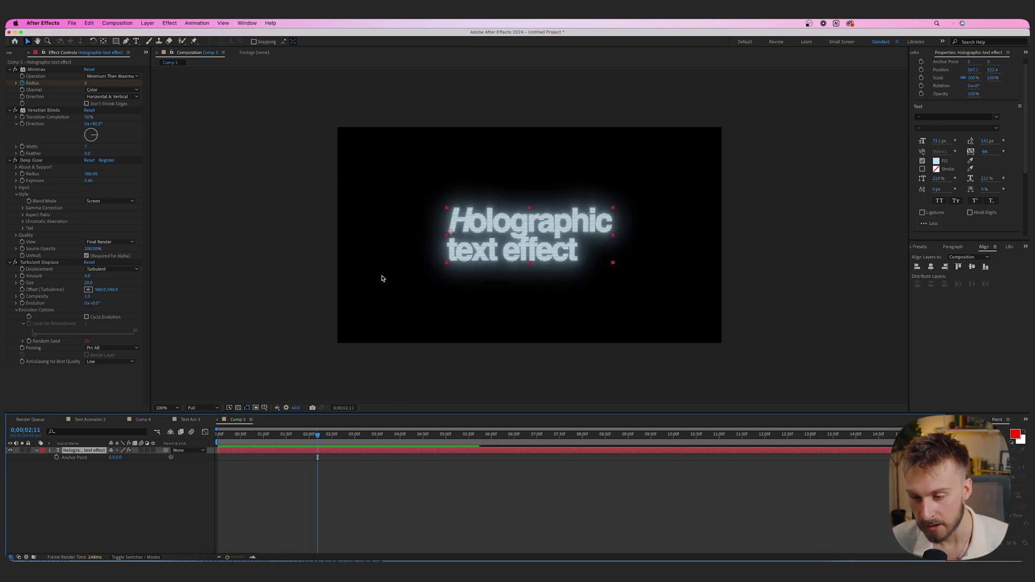
{"action": "left_click", "coordinate": [270, 464]}
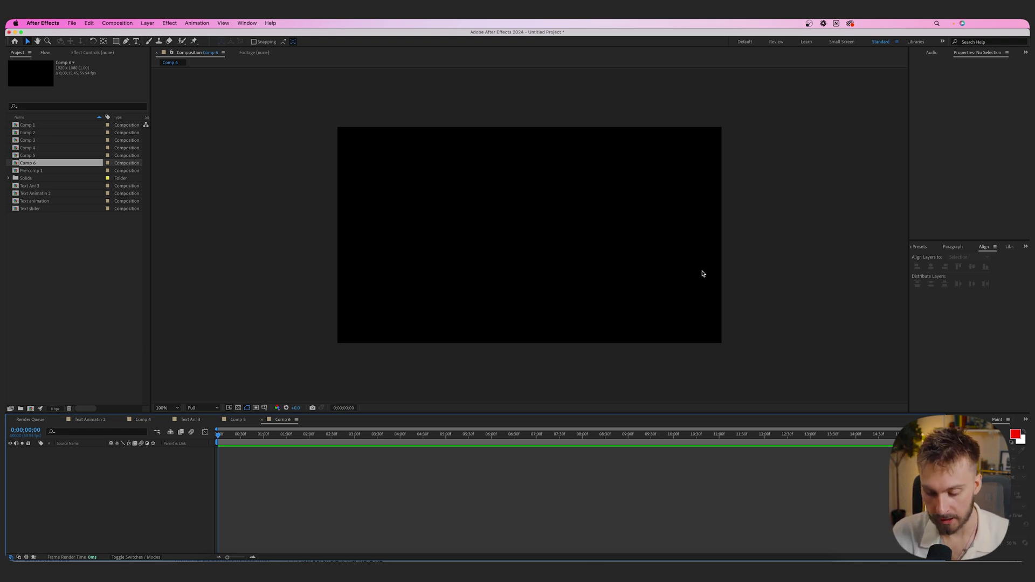
Create a text layer in Comp 6 reading "this is a text blur effect".
{"action": "left_click", "coordinate": [137, 44]}
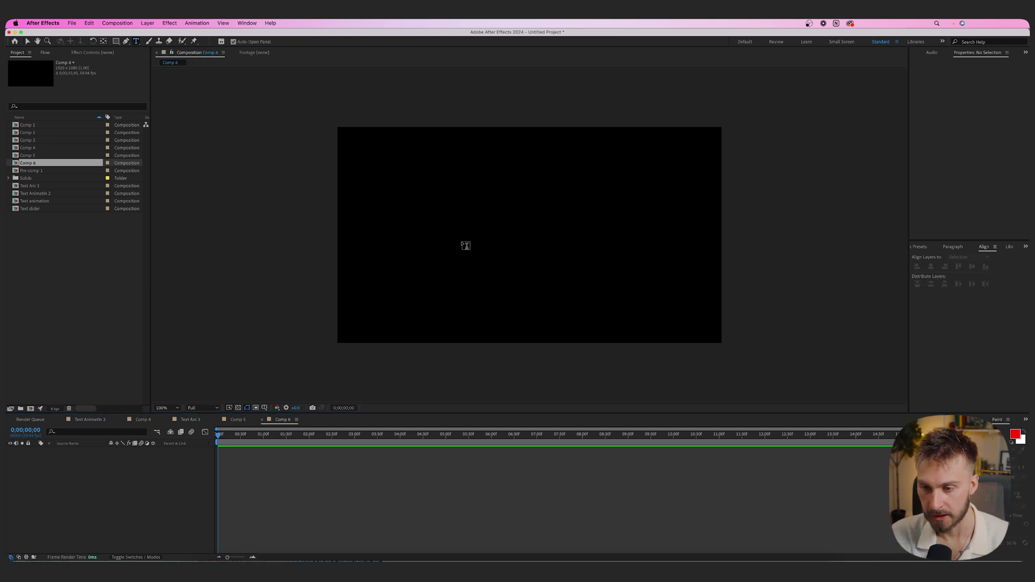
{"action": "left_click", "coordinate": [462, 243]}
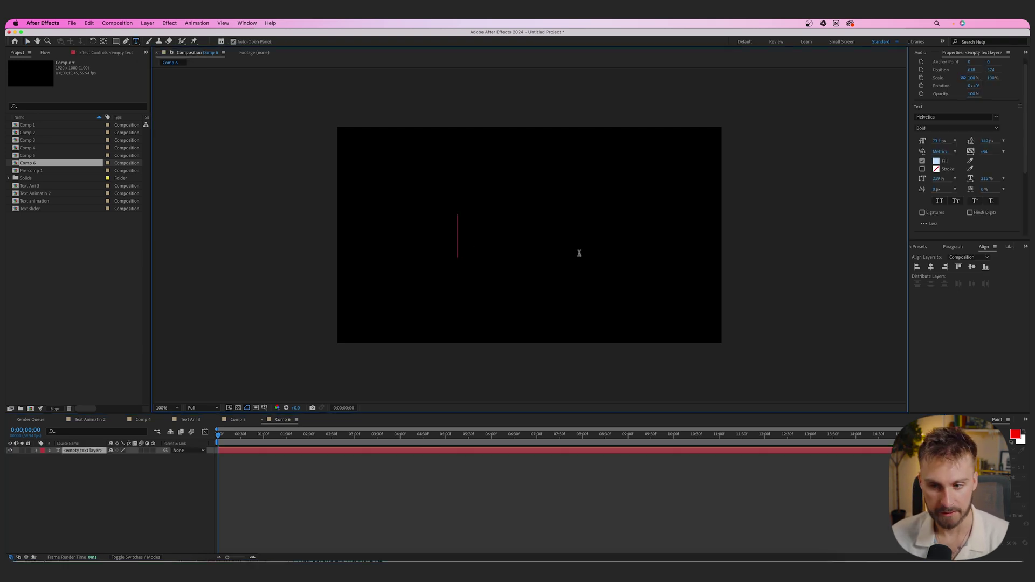
{"action": "type", "text": "this is a "}
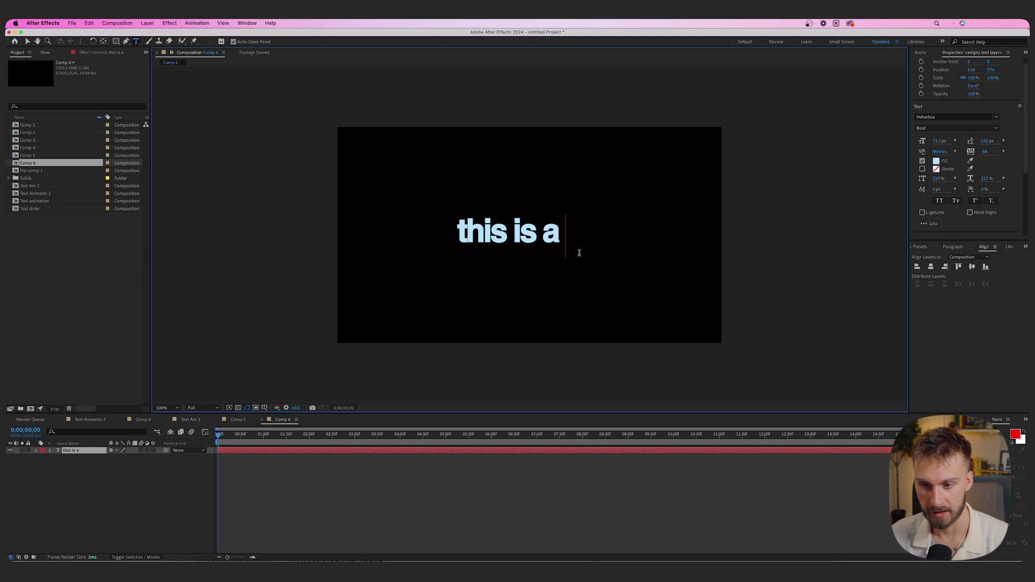
{"action": "type", "text": "text blur ef"}
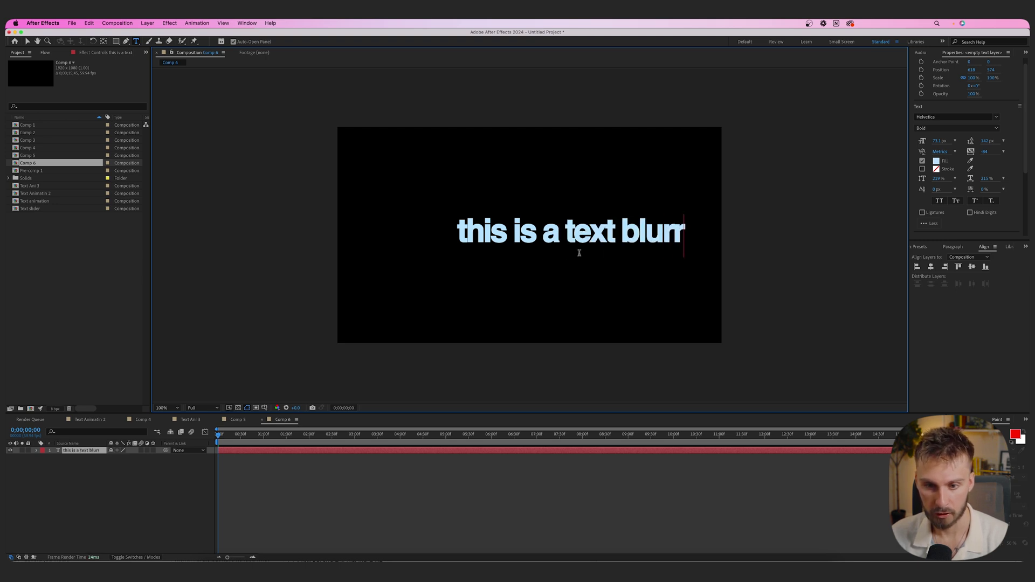
{"action": "type", "text": "fect"}
Format the whole text in Satoshi Bold at 36.1 px, adjust its tracking and make its fill white.
{"action": "key", "text": "super+a"}
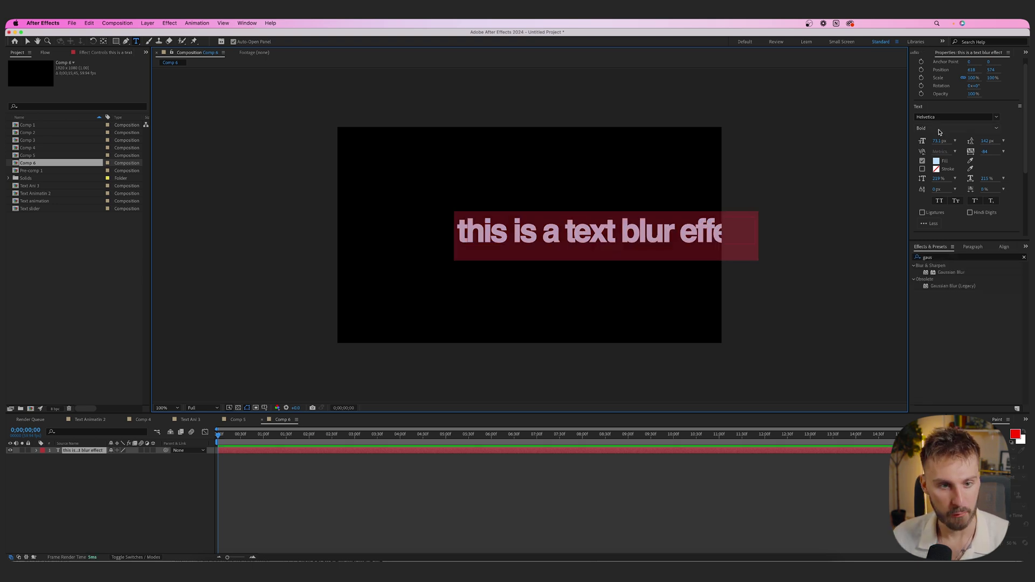
{"action": "left_click", "coordinate": [994, 118]}
{"action": "type", "text": "satos"}
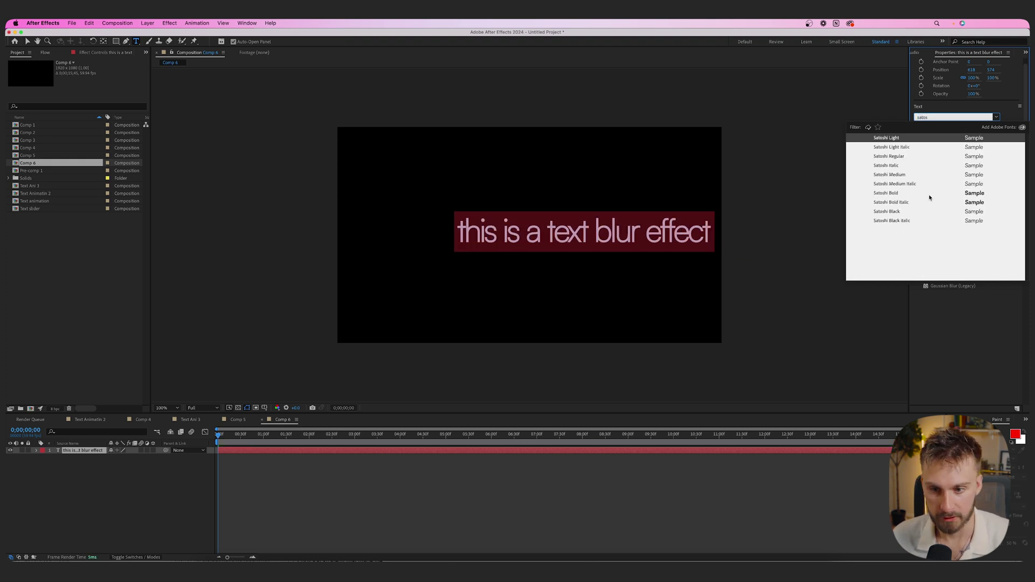
{"action": "left_click", "coordinate": [929, 195]}
{"action": "left_click_drag", "start_coordinate": [940, 141], "coordinate": [918, 141]}
{"action": "left_click_drag", "start_coordinate": [986, 152], "coordinate": [984, 152]}
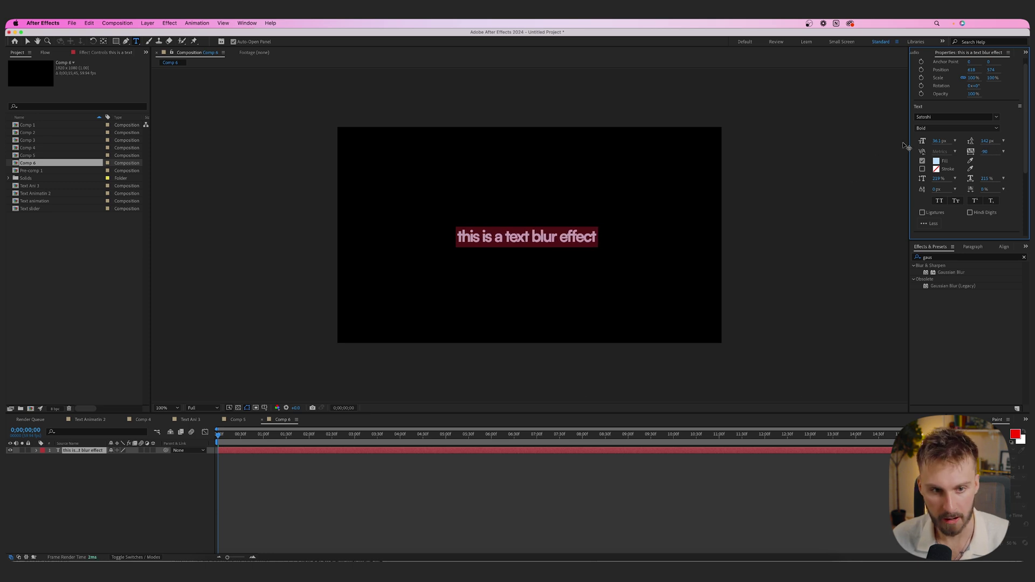
{"action": "left_click", "coordinate": [936, 160]}
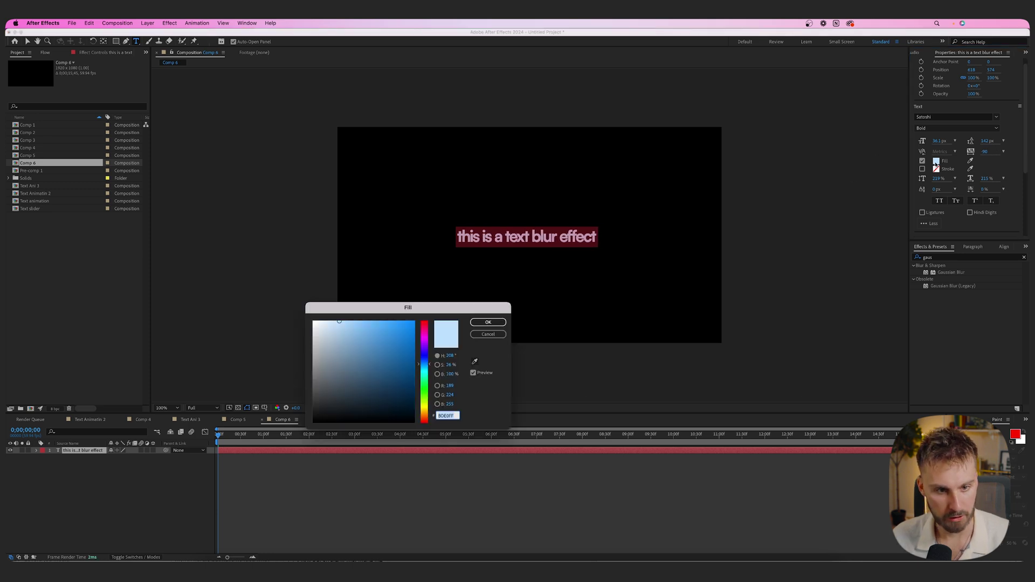
{"action": "left_click", "coordinate": [487, 322]}
Center the text layer horizontally and vertically in the composition, checking its placement against the proportional grid.
{"action": "left_click", "coordinate": [1004, 247]}
{"action": "left_click", "coordinate": [929, 267]}
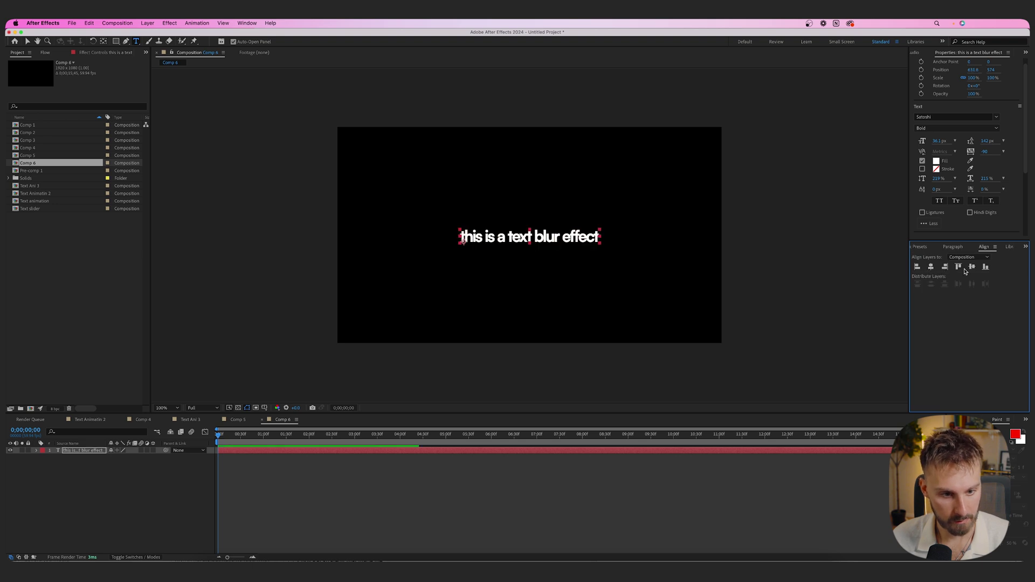
{"action": "left_click", "coordinate": [971, 267]}
{"action": "key", "text": "v"}
{"action": "left_click", "coordinate": [264, 407]}
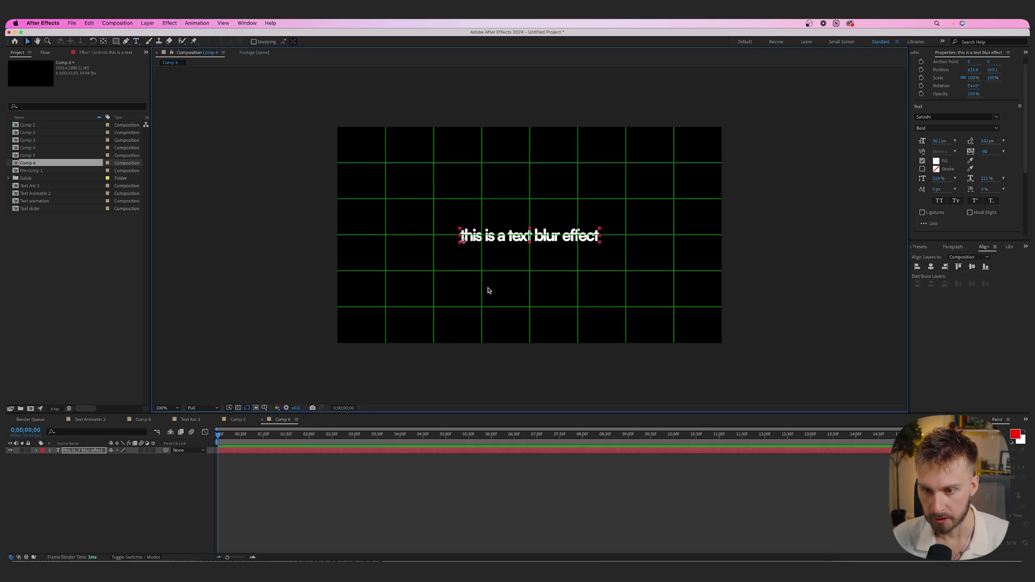
{"action": "left_click", "coordinate": [266, 408]}
{"action": "left_click", "coordinate": [286, 422]}
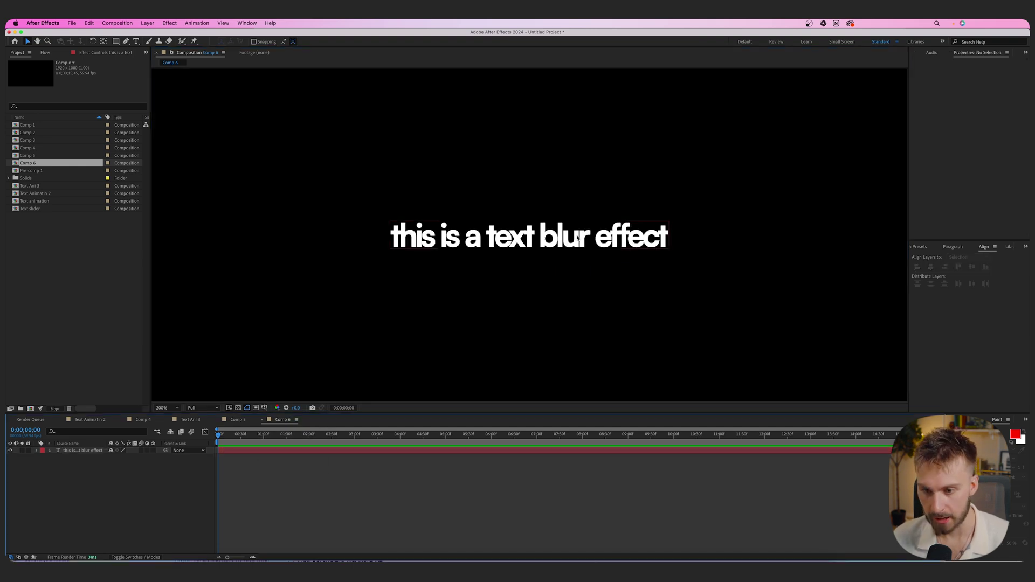
Reduce the whole text to 26.1 px and re-center its layer horizontally and vertically in the composition.
{"action": "double_click", "coordinate": [561, 238]}
{"action": "left_click_drag", "start_coordinate": [938, 141], "coordinate": [931, 141]}
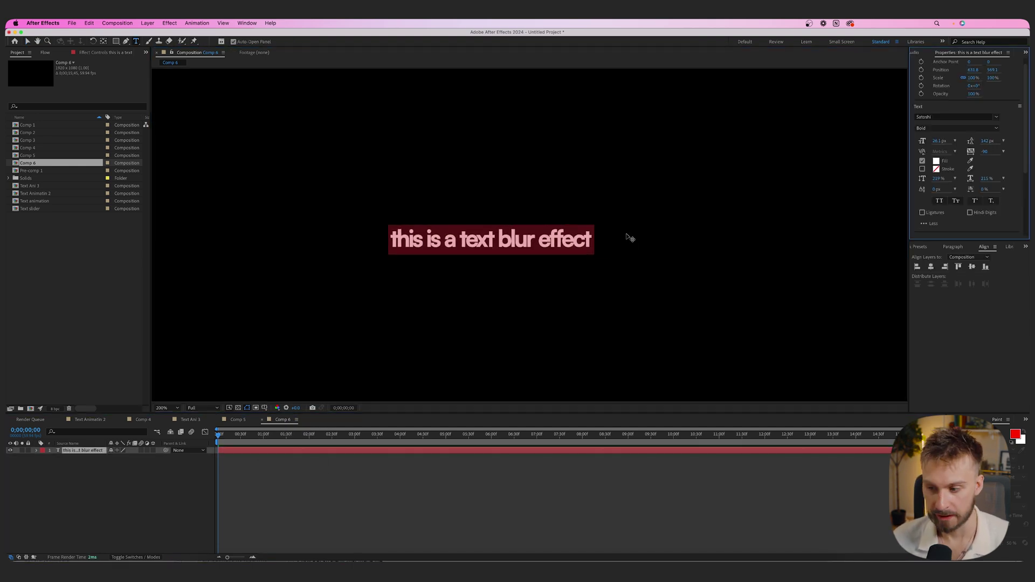
{"action": "scroll", "coordinate": [465, 237], "scroll_direction": "down", "scroll_amount": 1}
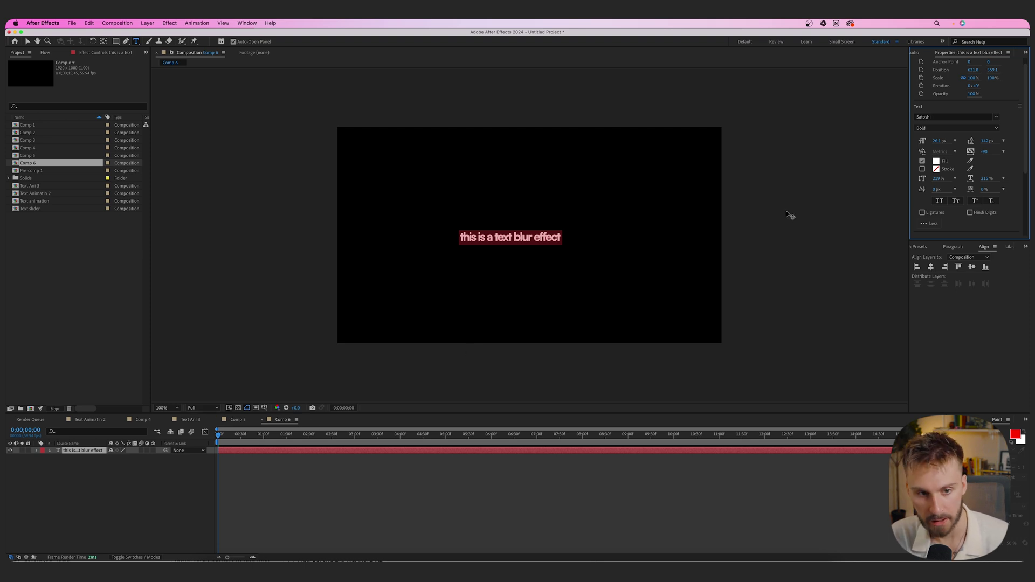
{"action": "left_click", "coordinate": [932, 267]}
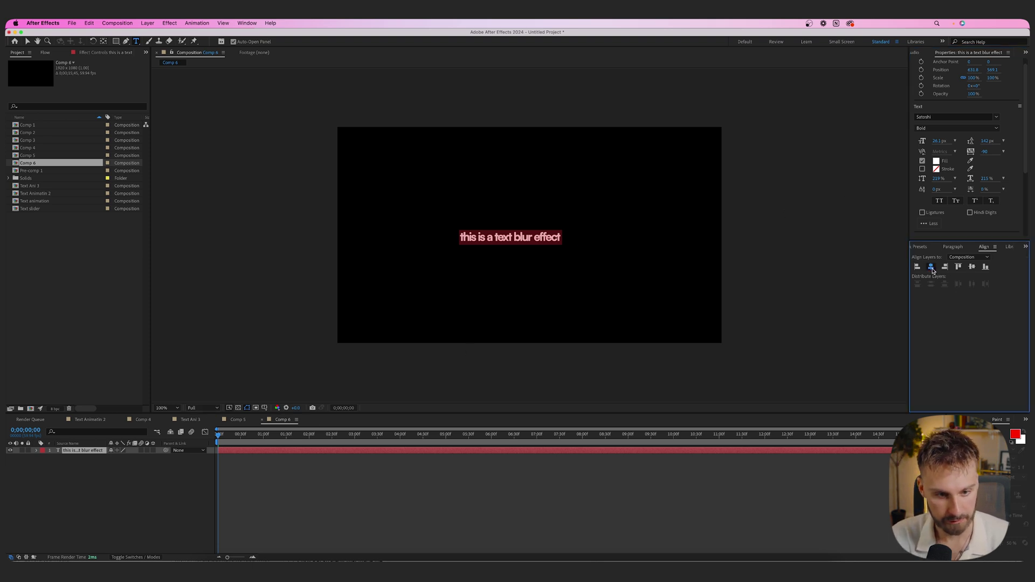
{"action": "left_click", "coordinate": [971, 268]}
{"action": "left_click", "coordinate": [512, 475]}
{"action": "scroll", "coordinate": [526, 286], "scroll_direction": "up", "scroll_amount": 1}
{"action": "left_click", "coordinate": [262, 452]}
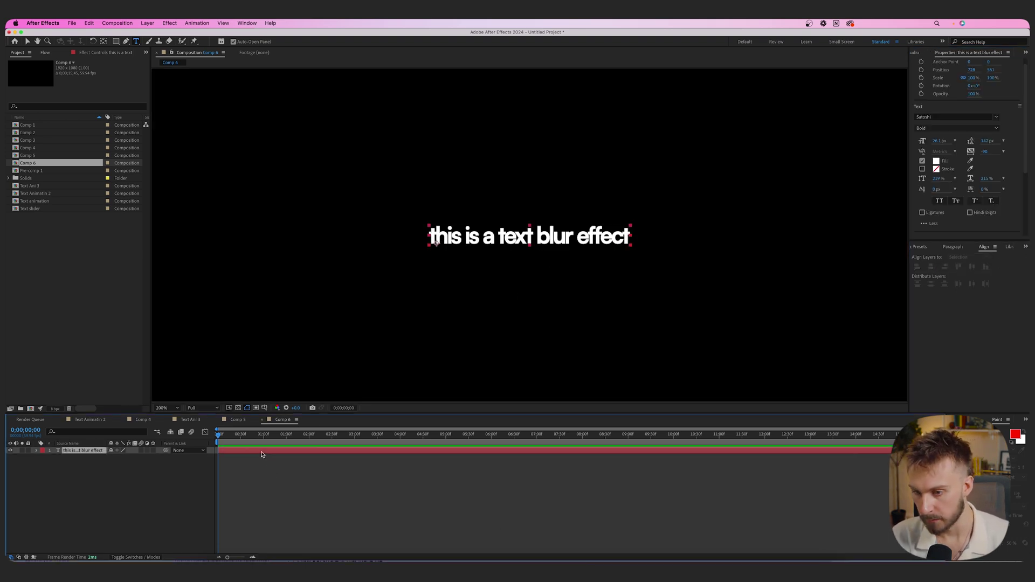
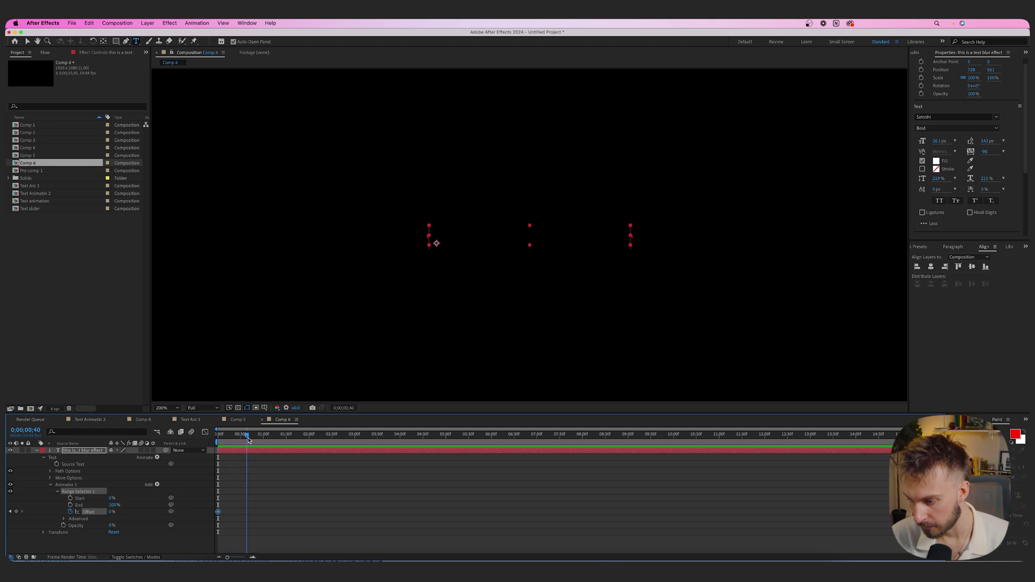
Raise the opacity animator's range selector Offset to 100% at its end keyframe and preview the letter-by-letter reveal.
{"action": "left_click_drag", "start_coordinate": [112, 512], "coordinate": [212, 508]}
{"action": "key", "text": "space"}
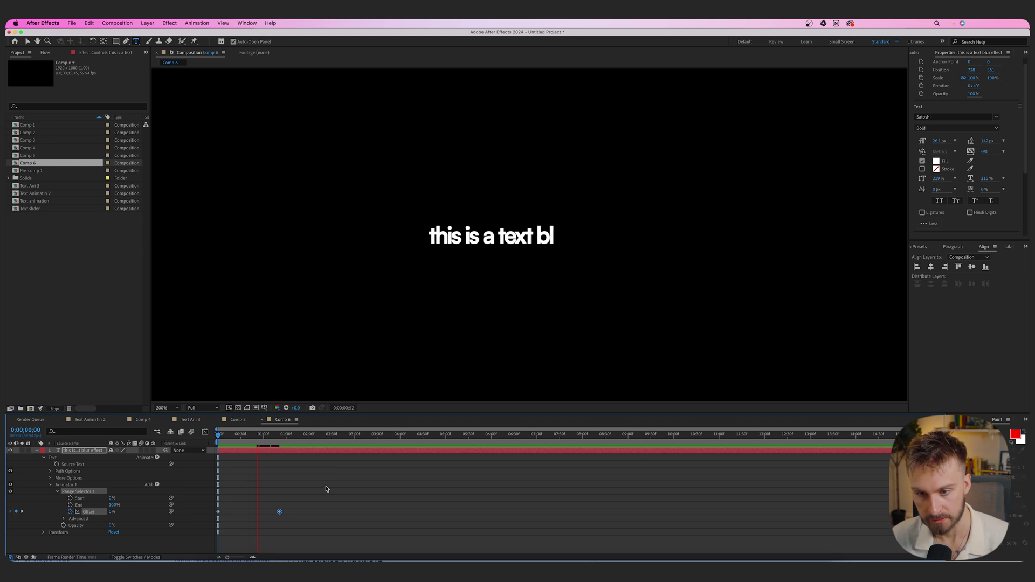
{"action": "left_click", "coordinate": [57, 491]}
{"action": "left_click", "coordinate": [78, 484]}
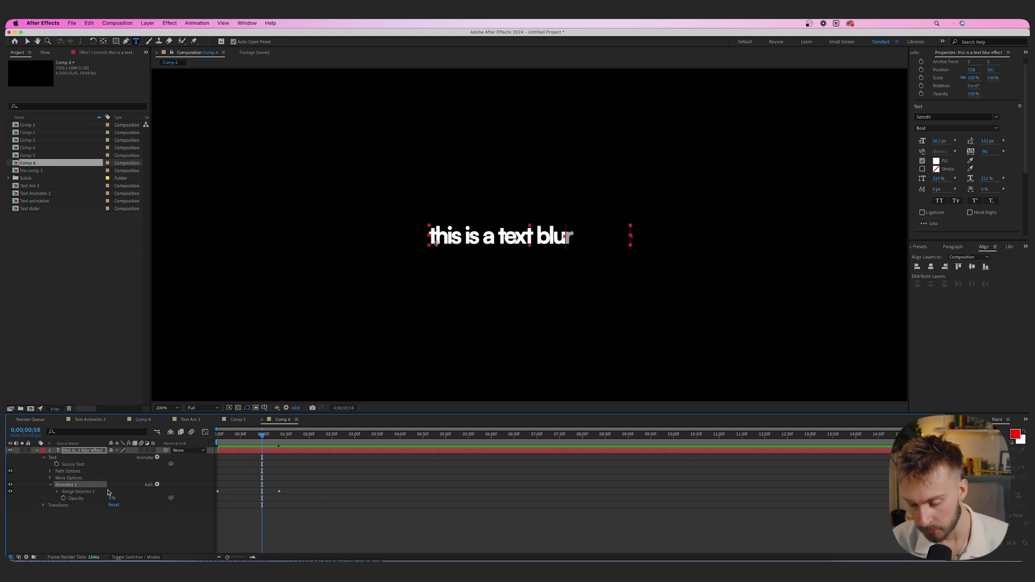
Add a separate Blur animator to the layer's Text group, alongside the existing opacity animator.
{"action": "left_click", "coordinate": [68, 478]}
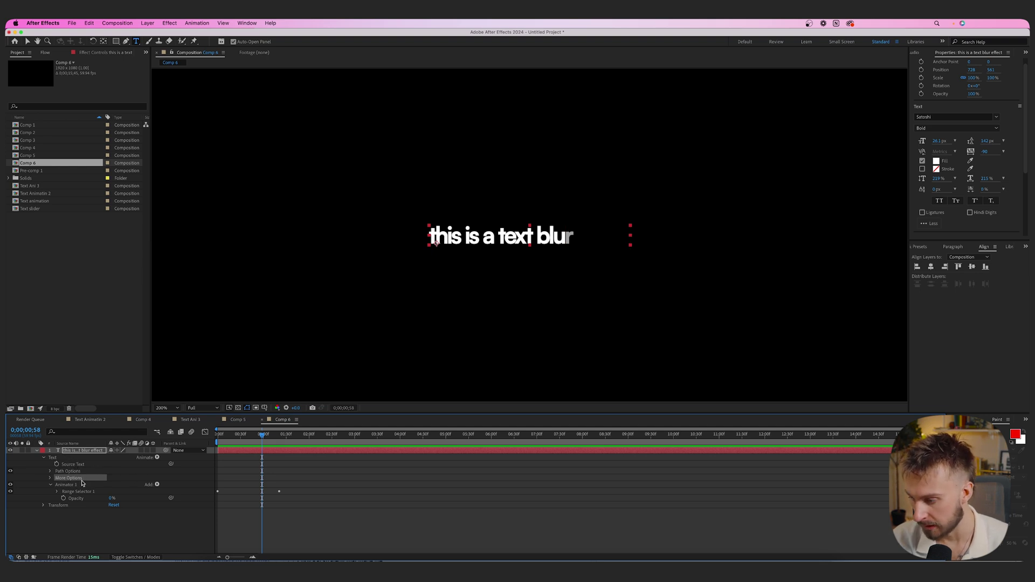
{"action": "left_click", "coordinate": [76, 458]}
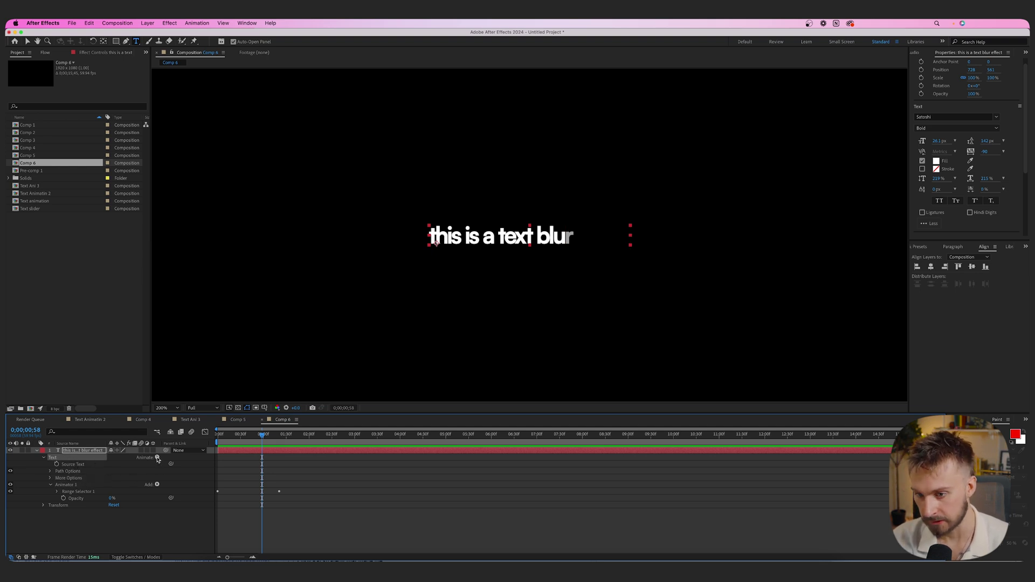
{"action": "left_click", "coordinate": [84, 491]}
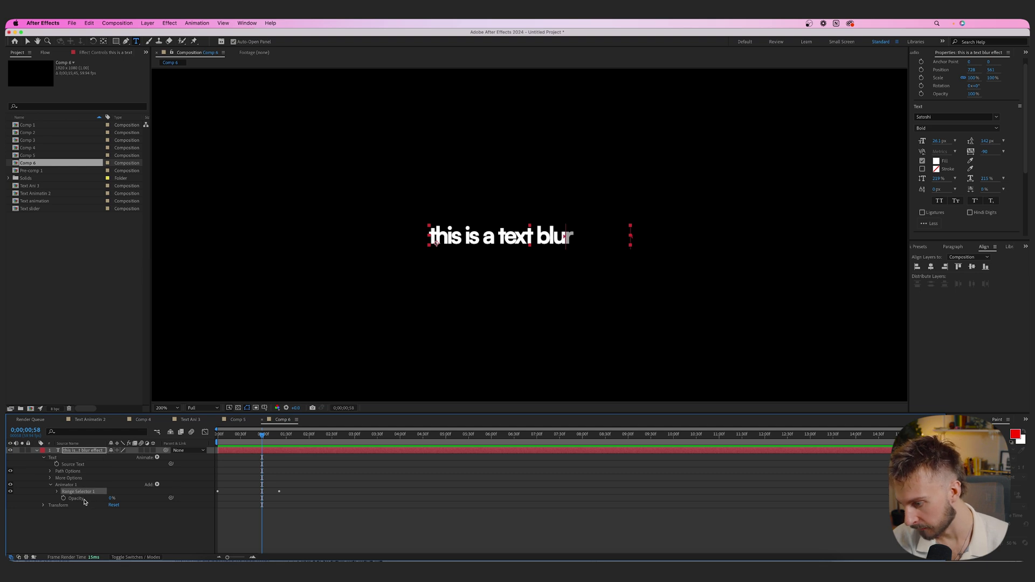
{"action": "left_click", "coordinate": [56, 486]}
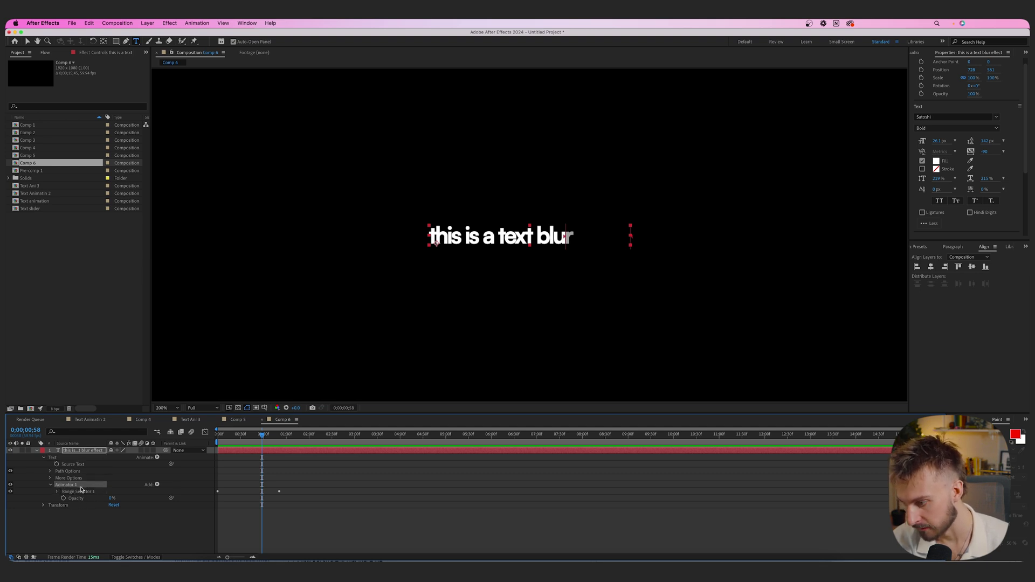
{"action": "left_click", "coordinate": [83, 464]}
{"action": "left_click", "coordinate": [84, 459]}
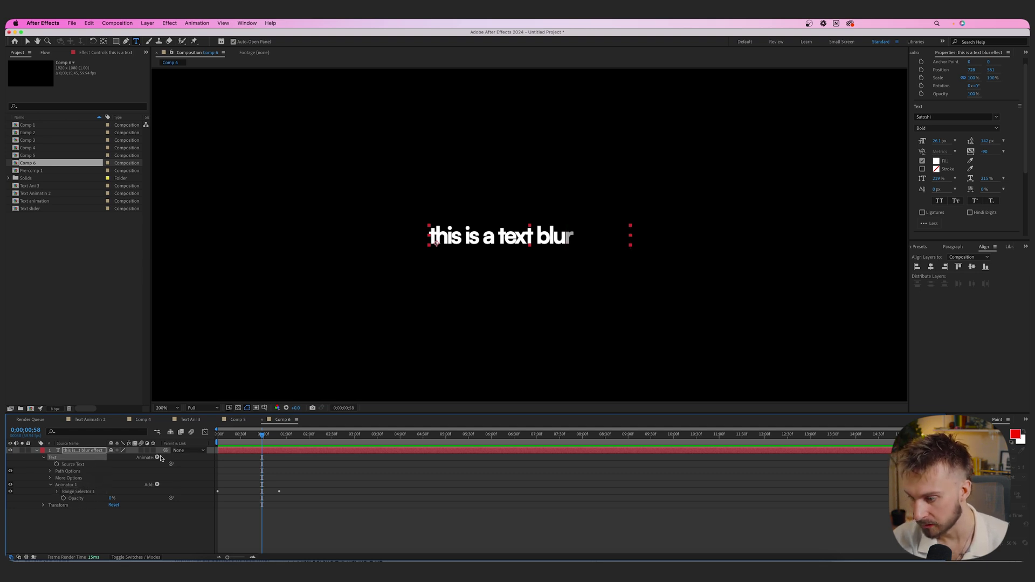
{"action": "left_click", "coordinate": [76, 472]}
{"action": "left_click", "coordinate": [58, 459]}
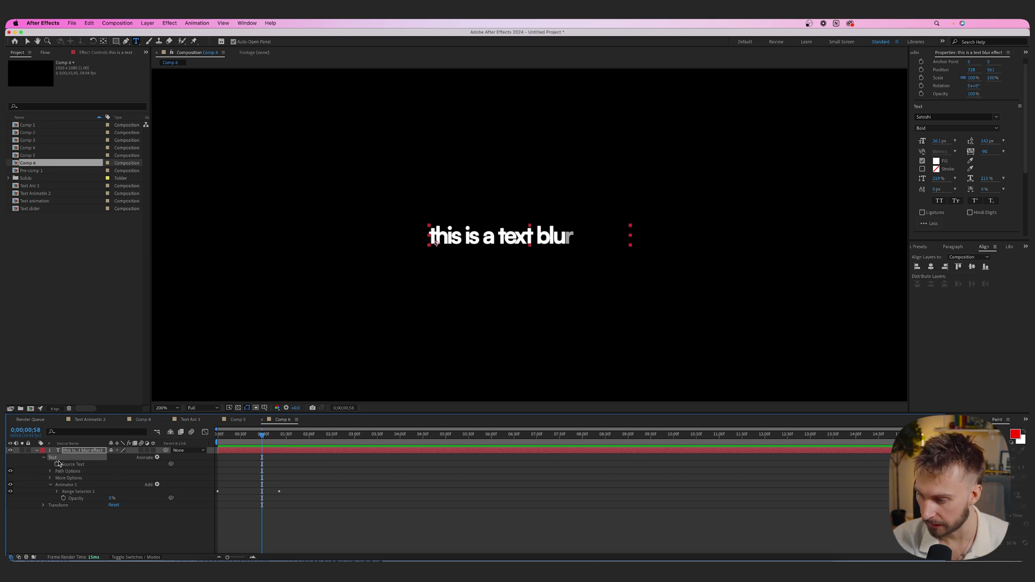
{"action": "left_click", "coordinate": [157, 457]}
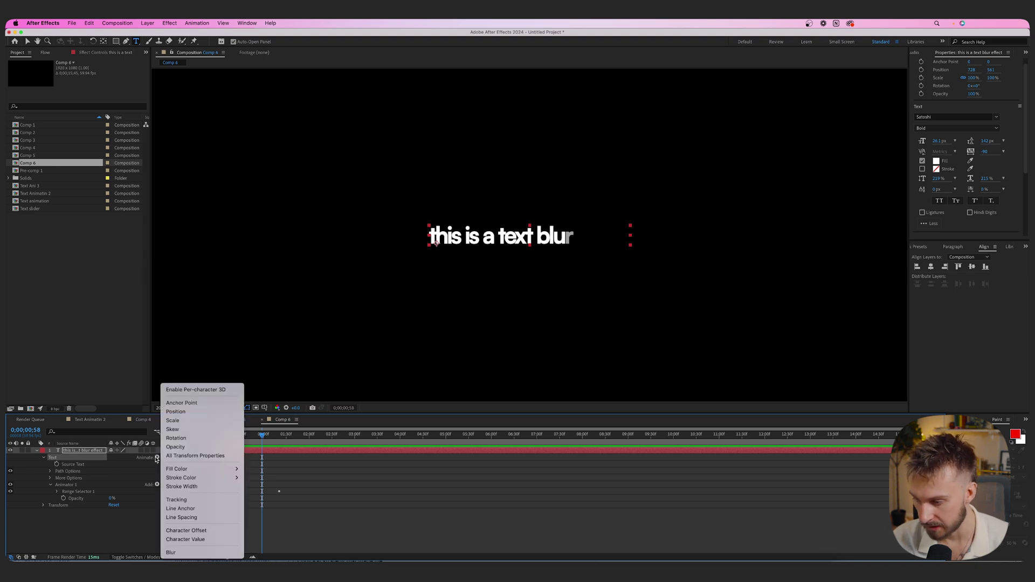
{"action": "left_click", "coordinate": [193, 551]}
{"action": "left_click", "coordinate": [72, 504]}
{"action": "left_click", "coordinate": [70, 485]}
{"action": "left_click", "coordinate": [75, 518]}
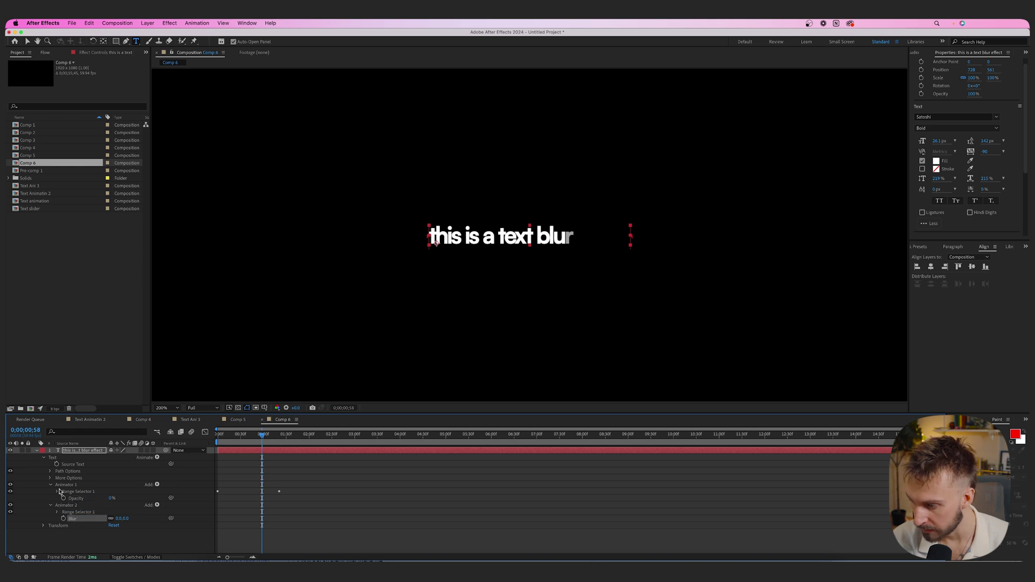
Set the new animator's Blur to 10.0, 10.0 and preview it during the text reveal.
{"action": "left_click_drag", "start_coordinate": [241, 444], "coordinate": [258, 443]}
{"action": "left_click_drag", "start_coordinate": [117, 518], "coordinate": [122, 518]}
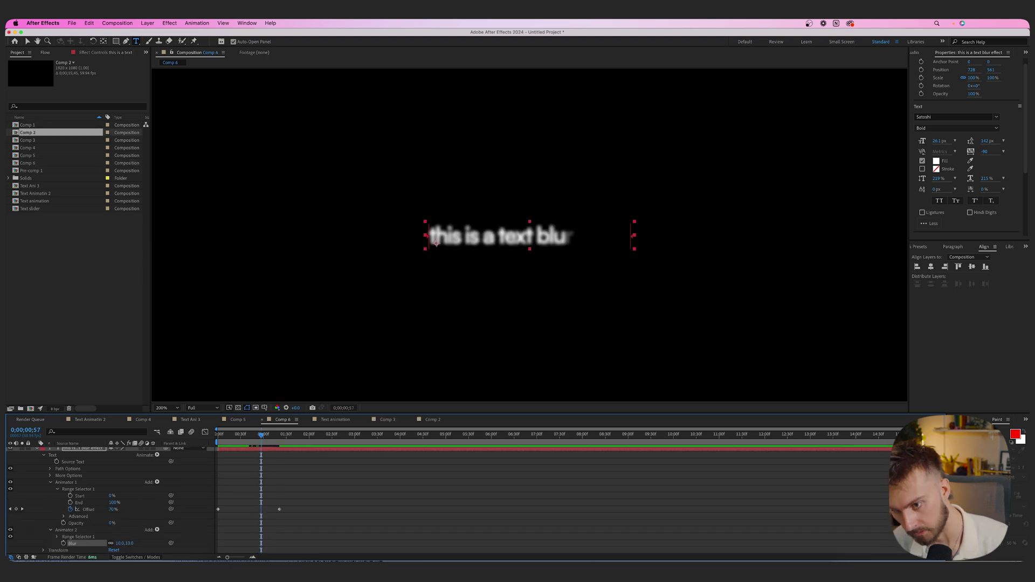
{"action": "key", "text": "space"}
Keyframe the blur animator's Offset from 0% at the start to 100% in line with the opacity animator's end keyframe.
{"action": "left_click", "coordinate": [59, 538]}
{"action": "scroll", "coordinate": [62, 534], "scroll_direction": "down", "scroll_amount": 2}
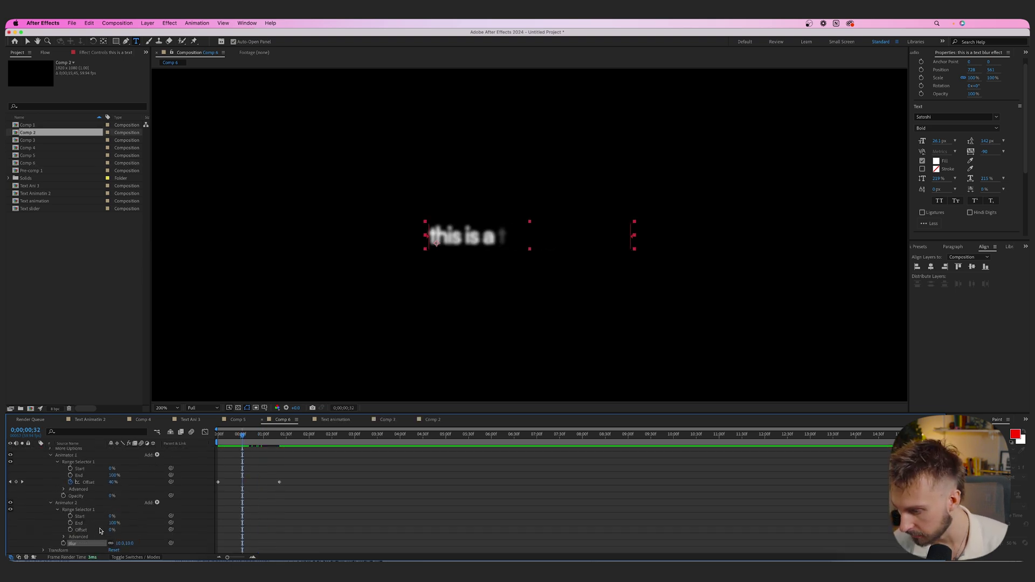
{"action": "key", "text": "Home"}
{"action": "left_click", "coordinate": [70, 529]}
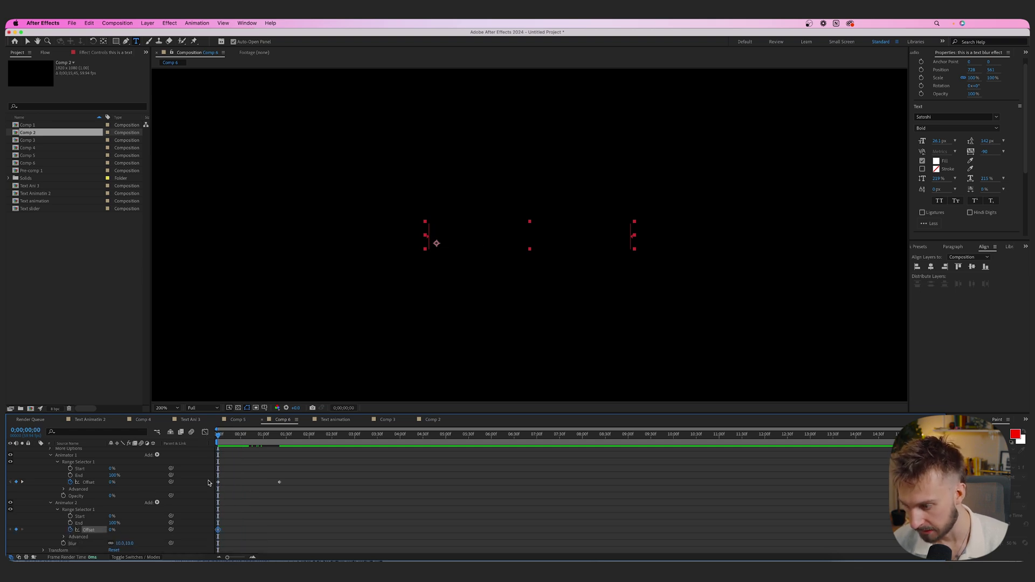
{"action": "left_click", "coordinate": [258, 435]}
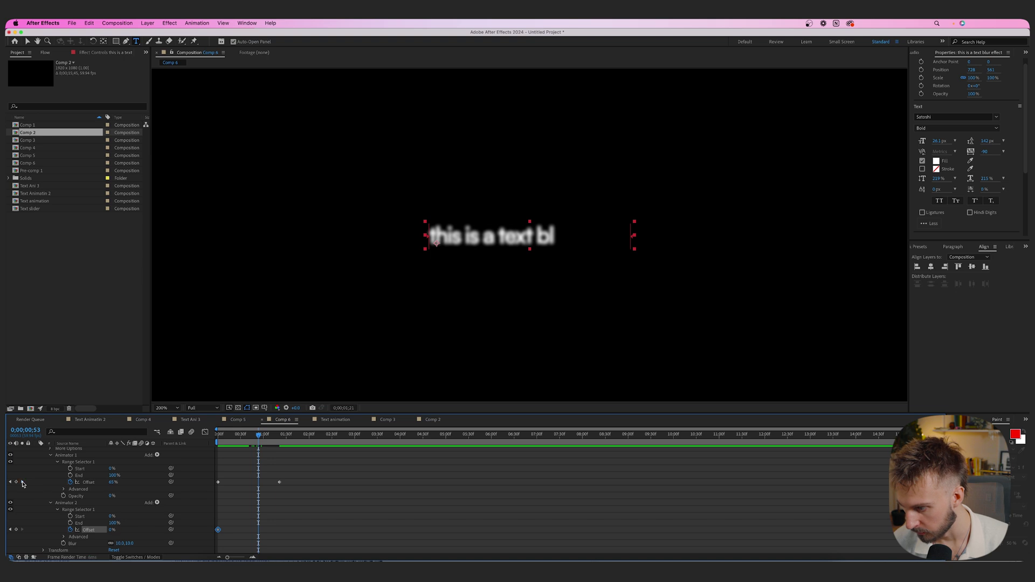
{"action": "left_click", "coordinate": [22, 482]}
{"action": "left_click_drag", "start_coordinate": [112, 529], "coordinate": [156, 528]}
{"action": "key", "text": "space"}
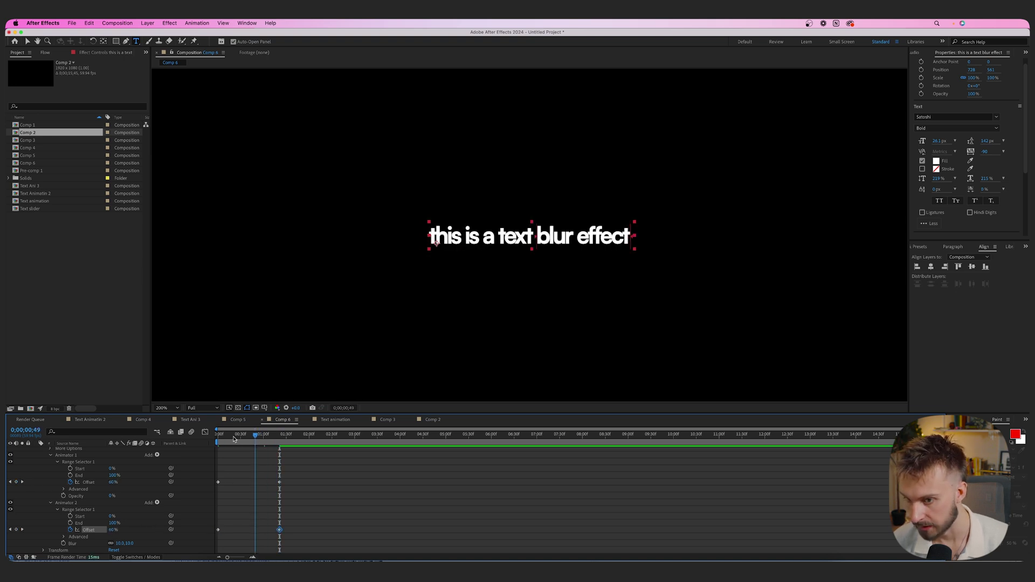
Shift both blur Offset keyframes slightly later than the opacity ones, ending at 0;00;01;30, and preview the result.
{"action": "left_click_drag", "start_coordinate": [363, 537], "coordinate": [228, 532]}
{"action": "left_click_drag", "start_coordinate": [233, 435], "coordinate": [198, 445]}
{"action": "key", "text": "space"}
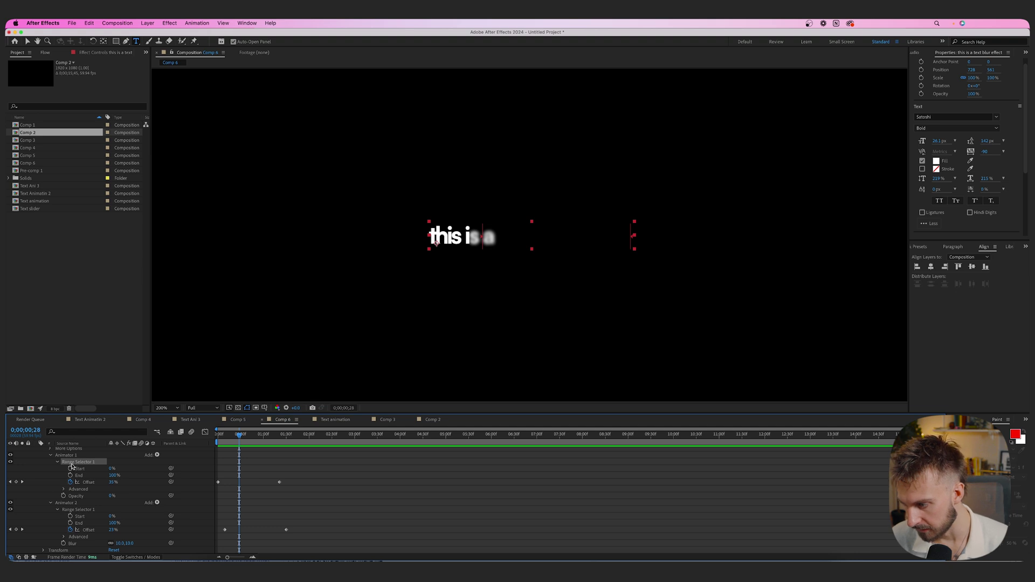
Set the opacity animator's range selector to be based on Words and preview the reveal.
{"action": "left_click", "coordinate": [72, 456]}
{"action": "left_click", "coordinate": [64, 488]}
{"action": "left_click", "coordinate": [133, 503]}
{"action": "left_click", "coordinate": [138, 529]}
{"action": "key", "text": "space"}
Set the blur animator's range selector to be based on Words and play the animation from the start.
{"action": "scroll", "coordinate": [242, 502], "scroll_direction": "down", "scroll_amount": 3}
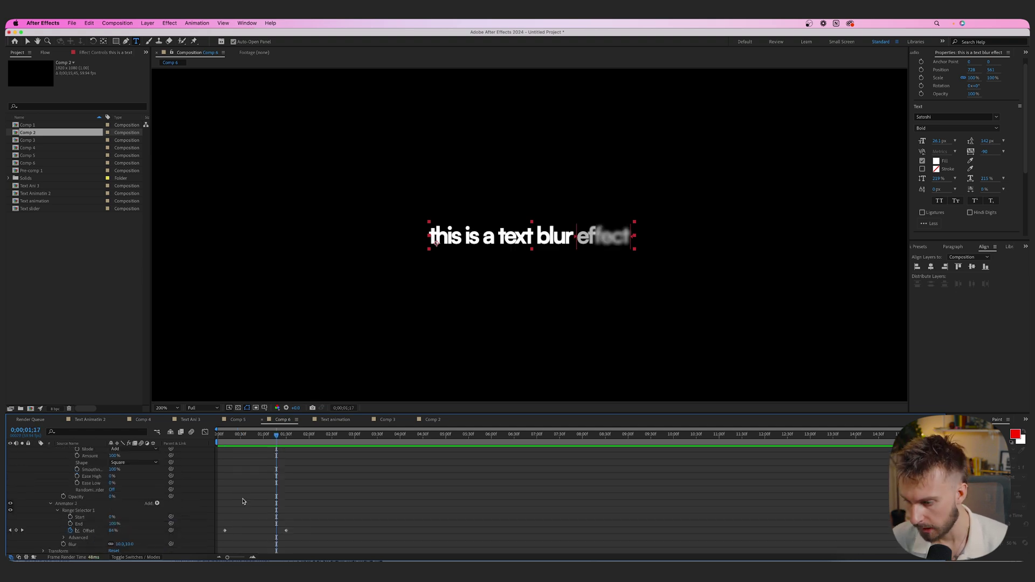
{"action": "left_click", "coordinate": [81, 505]}
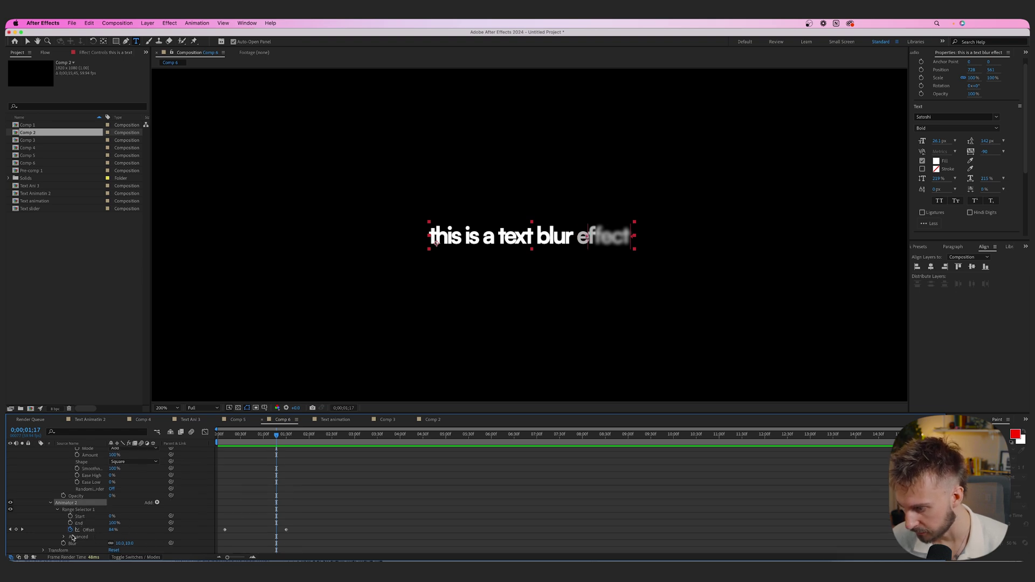
{"action": "left_click", "coordinate": [65, 537]}
{"action": "scroll", "coordinate": [81, 512], "scroll_direction": "down", "scroll_amount": 2}
{"action": "left_click", "coordinate": [134, 497]}
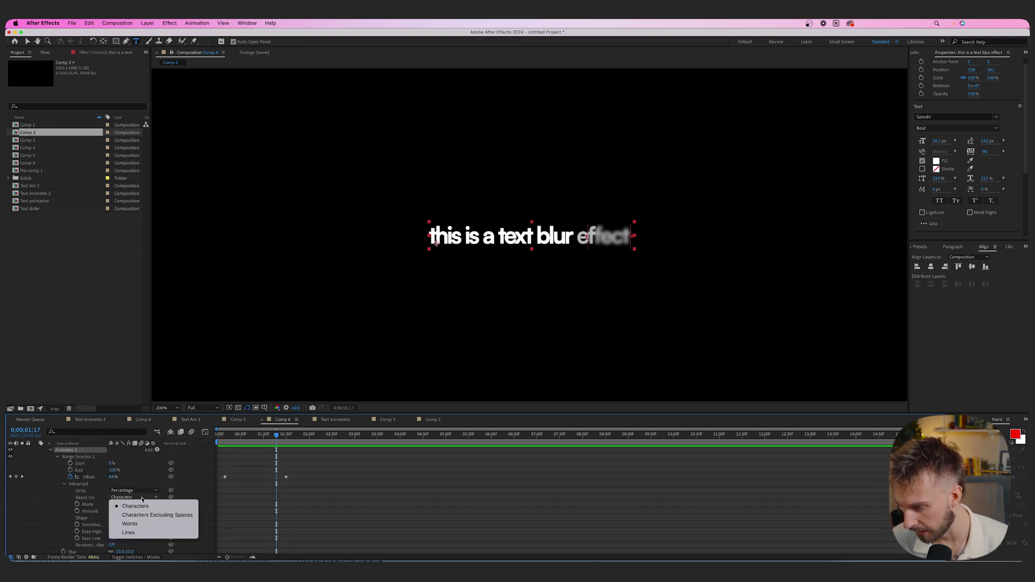
{"action": "left_click", "coordinate": [145, 523]}
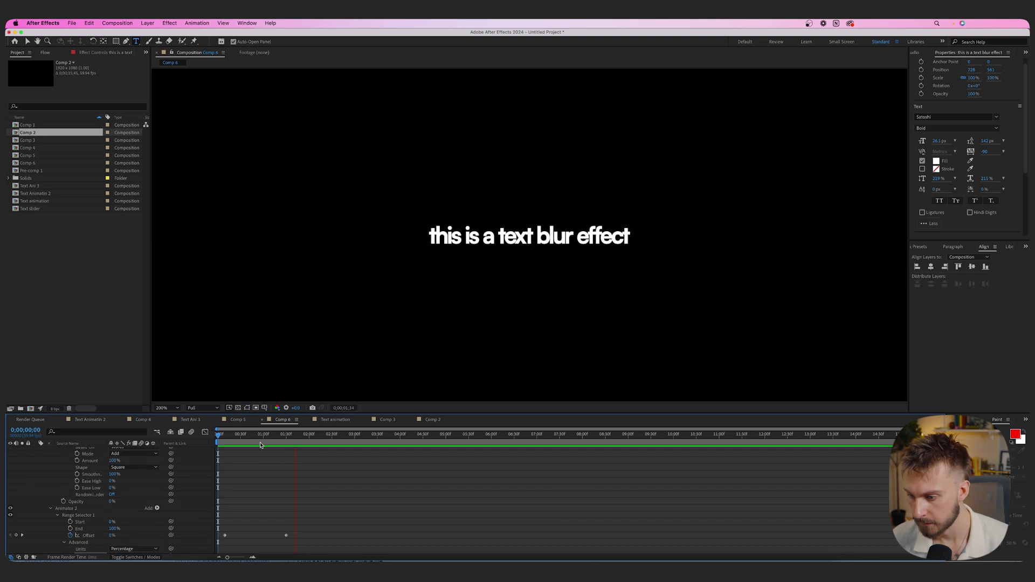
{"action": "key", "text": "space"}
{"action": "key", "text": "space"}
{"action": "key", "text": "space"}
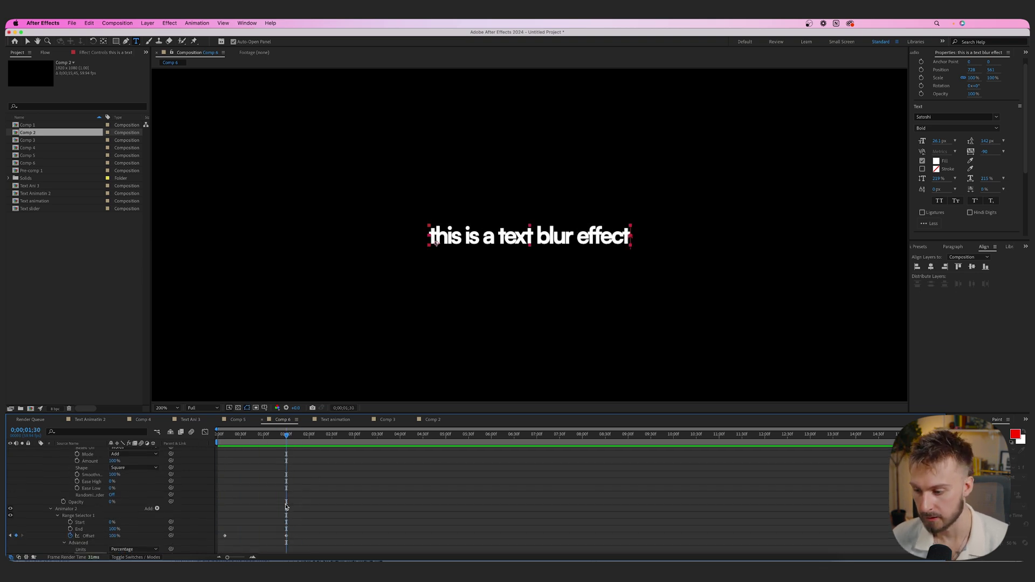
Set the opacity animator's selector shape to Ramp Up with Ease High 25% and Ease Low 100%.
{"action": "scroll", "coordinate": [251, 494], "scroll_direction": "up", "scroll_amount": 5}
{"action": "scroll", "coordinate": [251, 494], "scroll_direction": "down", "scroll_amount": 2}
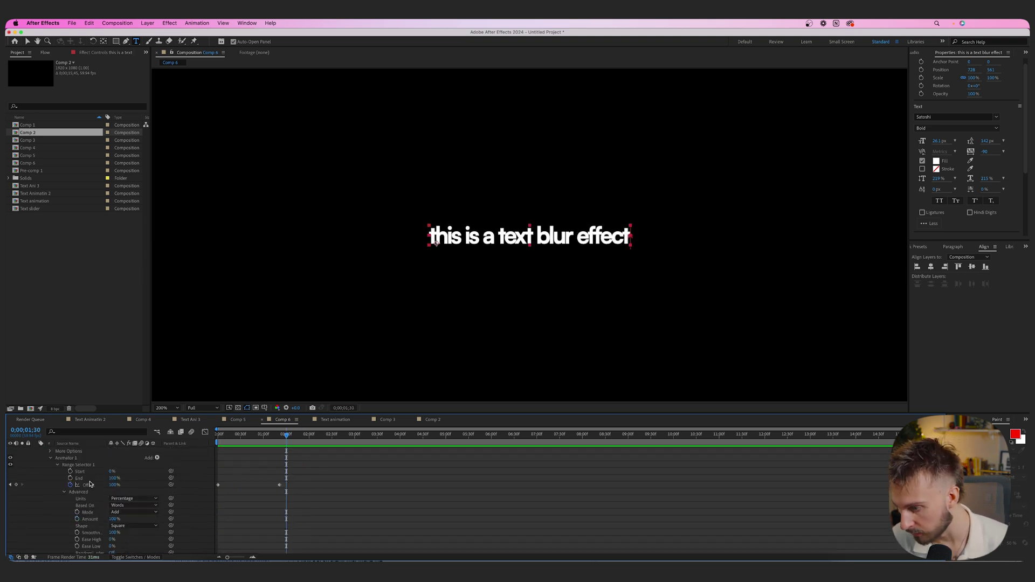
{"action": "scroll", "coordinate": [89, 498], "scroll_direction": "up", "scroll_amount": 1}
{"action": "left_click", "coordinate": [135, 522]}
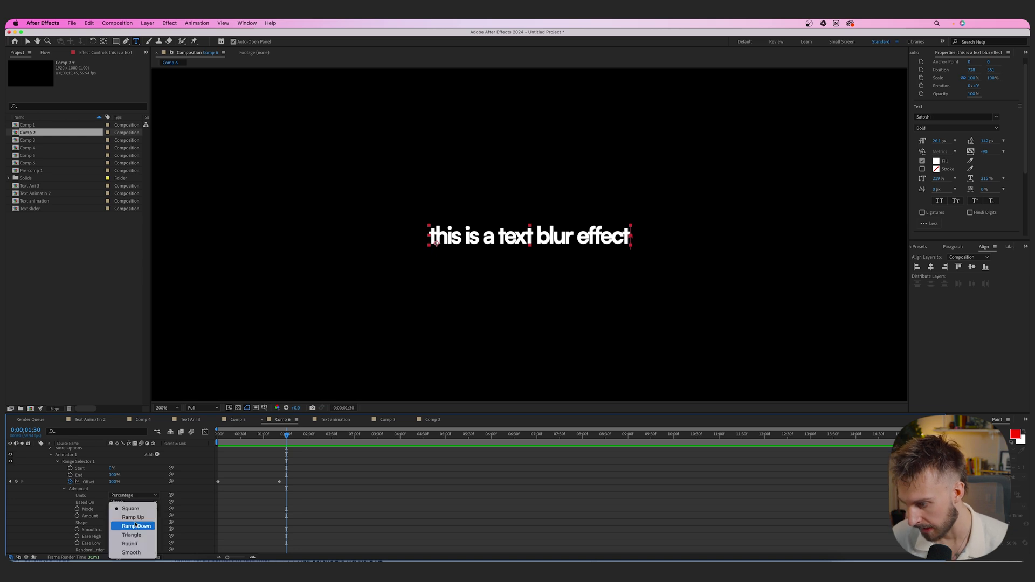
{"action": "left_click", "coordinate": [147, 519]}
{"action": "scroll", "coordinate": [113, 519], "scroll_direction": "down", "scroll_amount": 1}
{"action": "left_click", "coordinate": [112, 516]}
{"action": "type", "text": "25"}
{"action": "left_click", "coordinate": [116, 523]}
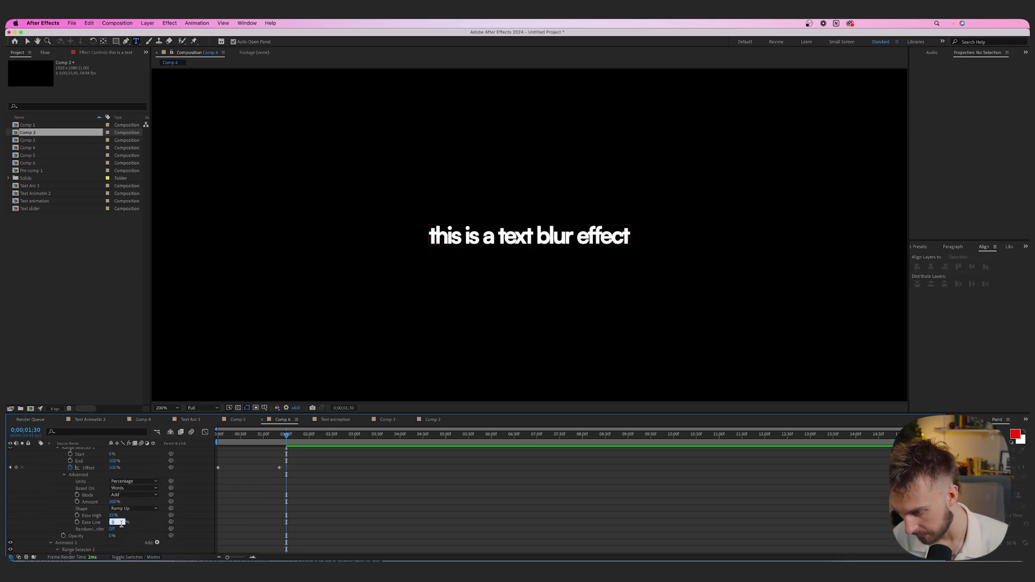
{"action": "type", "text": "100"}
{"action": "key", "text": "Return"}
Give the blur animator's selector a Ramp Up shape with Ease High 25% and Ease Low 100%.
{"action": "scroll", "coordinate": [161, 512], "scroll_direction": "down", "scroll_amount": 5}
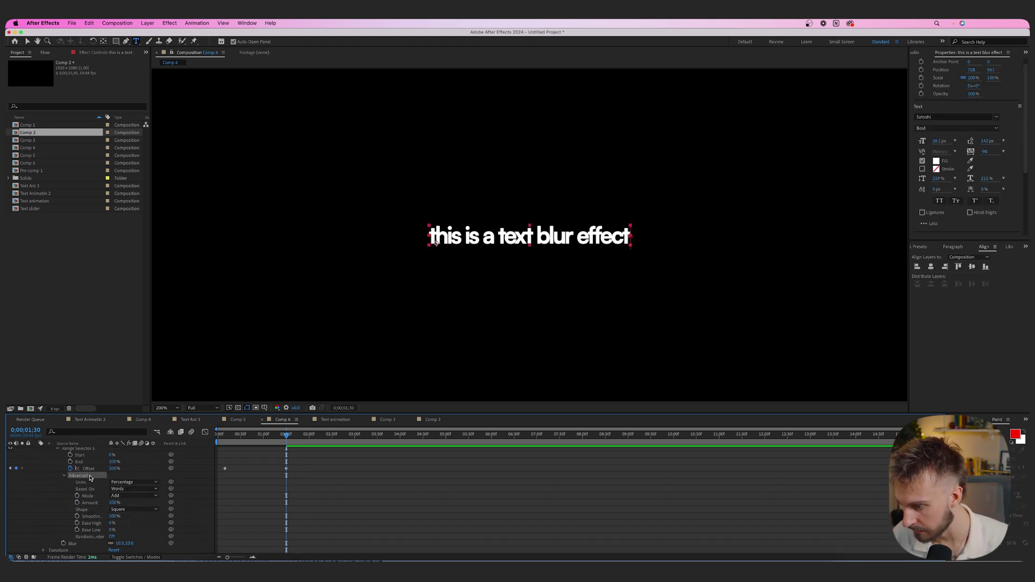
{"action": "left_click", "coordinate": [115, 489]}
{"action": "left_click", "coordinate": [129, 515]}
{"action": "left_click", "coordinate": [127, 510]}
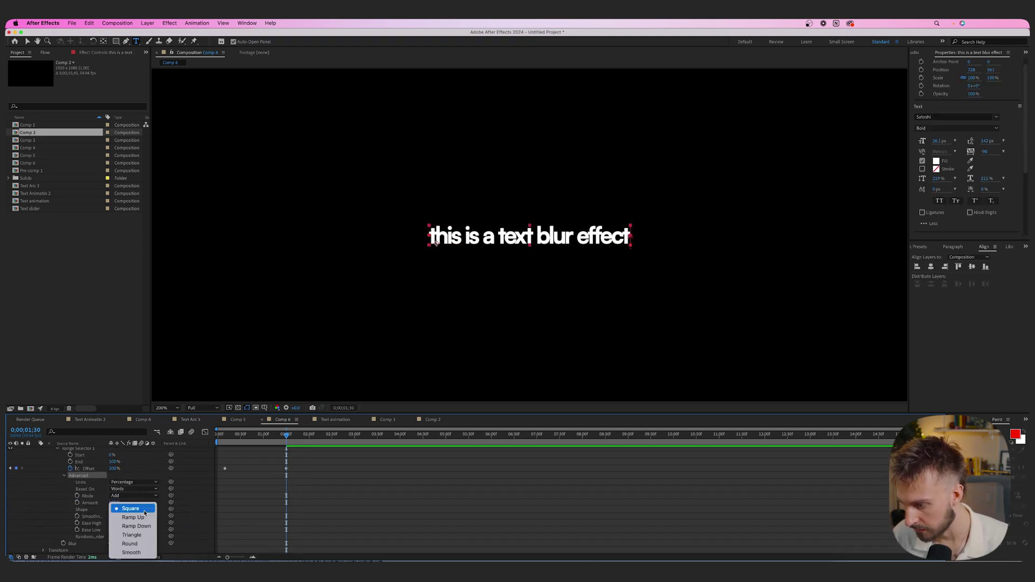
{"action": "left_click", "coordinate": [133, 517]}
{"action": "left_click", "coordinate": [114, 522]}
{"action": "type", "text": "2"}
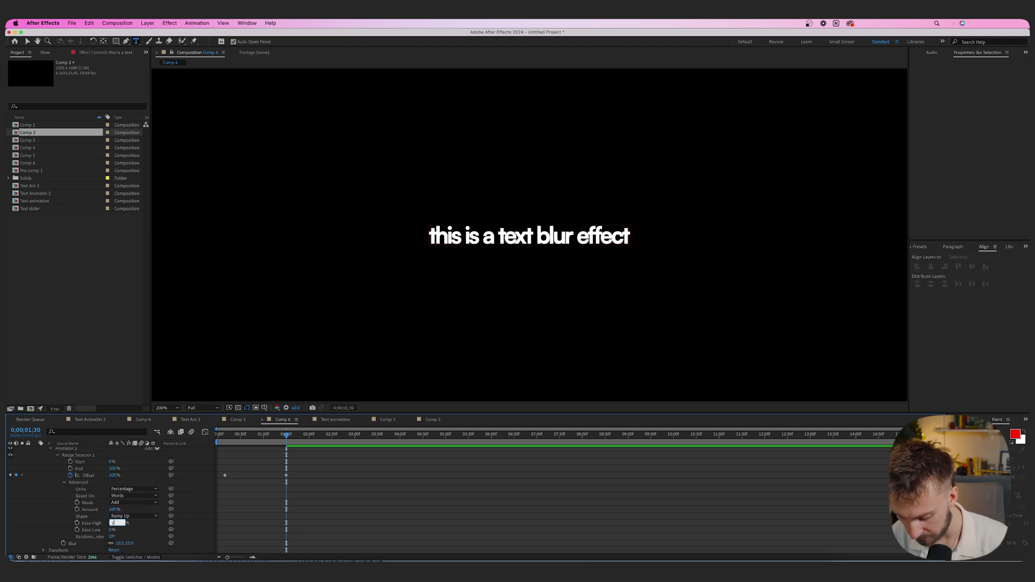
{"action": "type", "text": "5"}
{"action": "key", "text": "Return"}
{"action": "left_click", "coordinate": [111, 530]}
{"action": "type", "text": "100"}
{"action": "key", "text": "Return"}
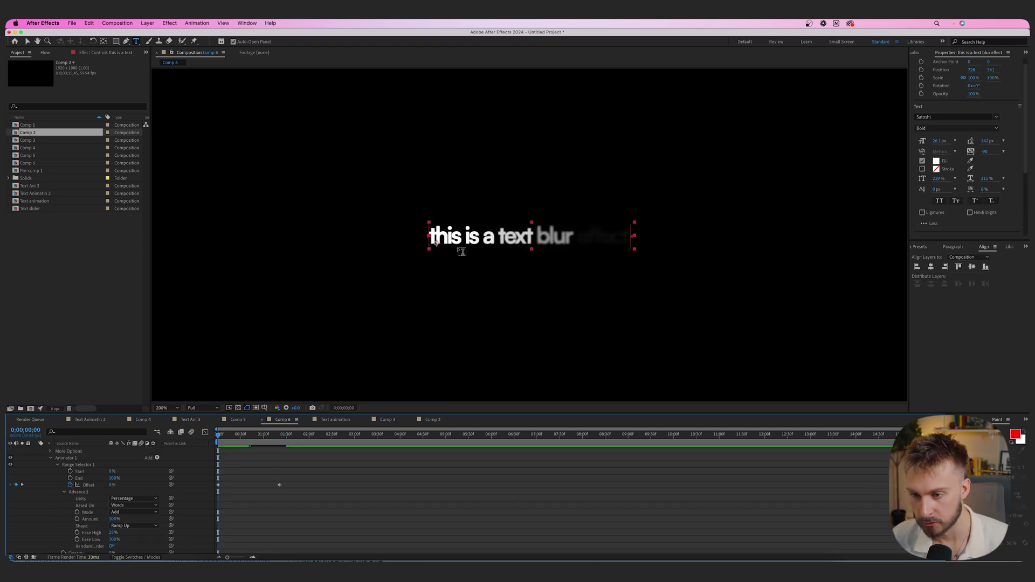
Set the opacity animator's Offset to -100% at the first keyframe.
{"action": "left_click", "coordinate": [112, 484]}
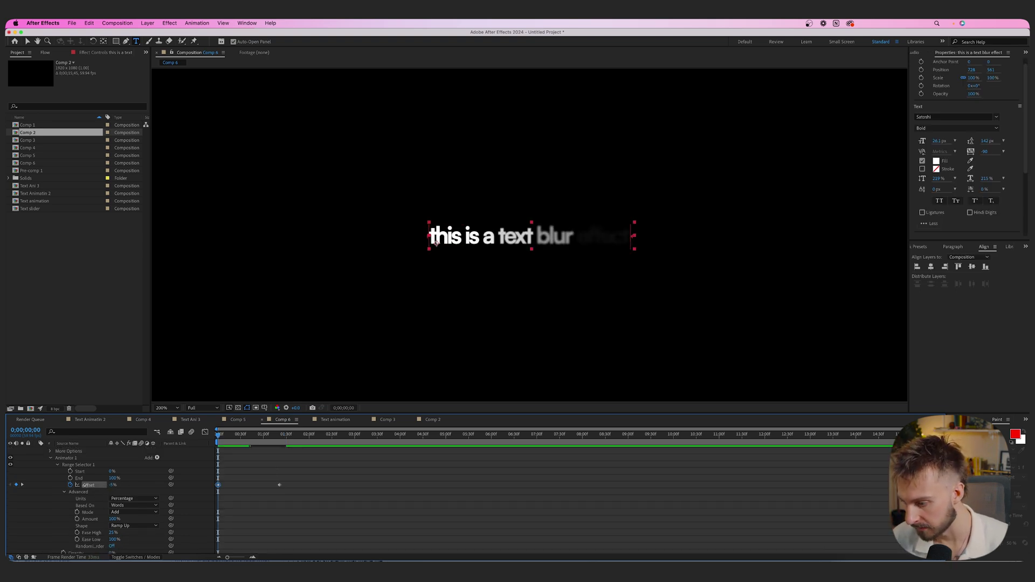
{"action": "type", "text": "-100"}
{"action": "key", "text": "Return"}
{"action": "scroll", "coordinate": [223, 501], "scroll_direction": "down", "scroll_amount": 5}
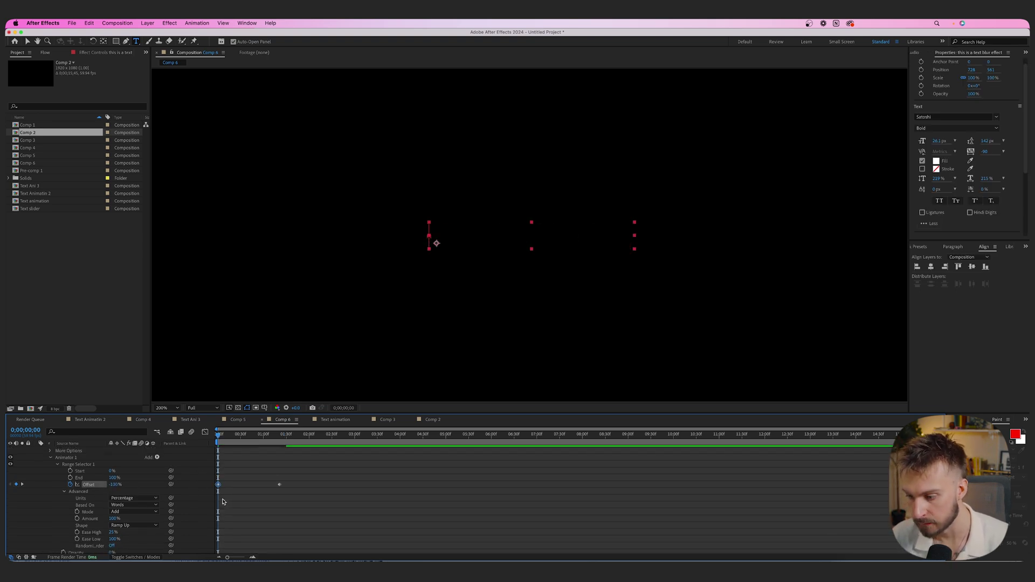
Lower the blur animator's range selector Offset at its first keyframe and preview the word-by-word reveal.
{"action": "left_click", "coordinate": [23, 478]}
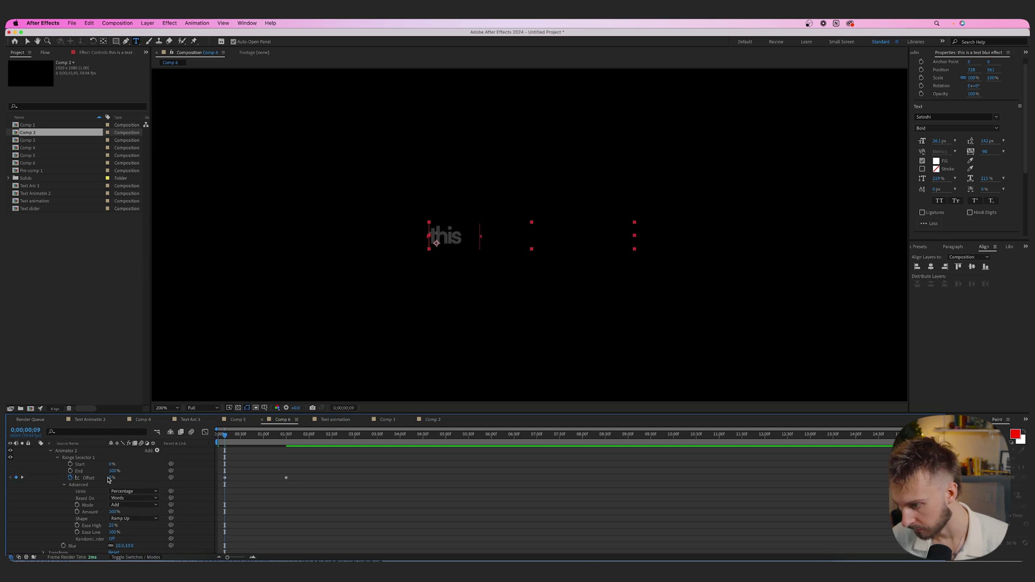
{"action": "left_click_drag", "start_coordinate": [111, 478], "coordinate": [102, 478]}
{"action": "key", "text": "space"}
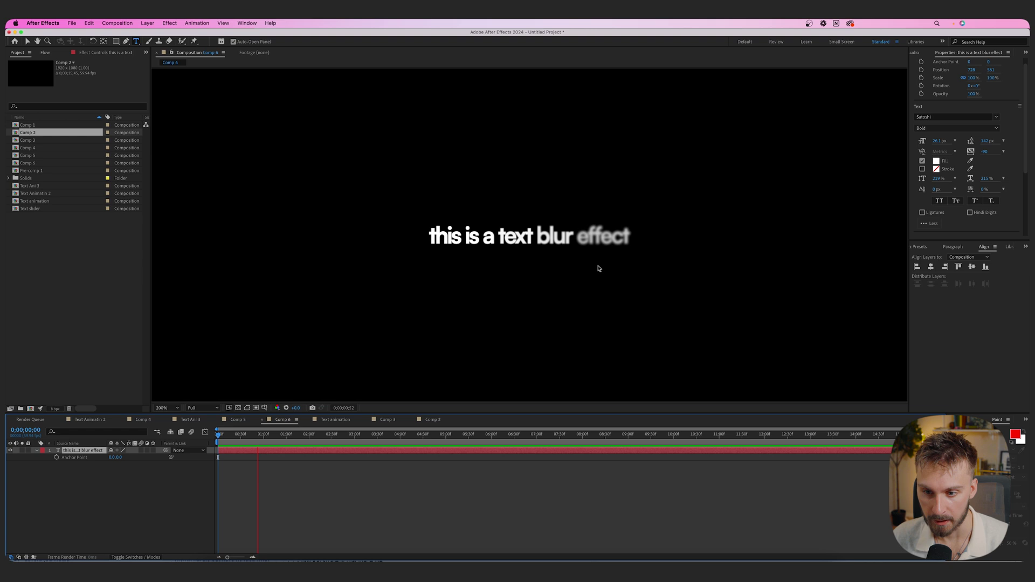
{"action": "key", "text": "space"}
{"action": "scroll", "coordinate": [471, 318], "scroll_direction": "down", "scroll_amount": 1}
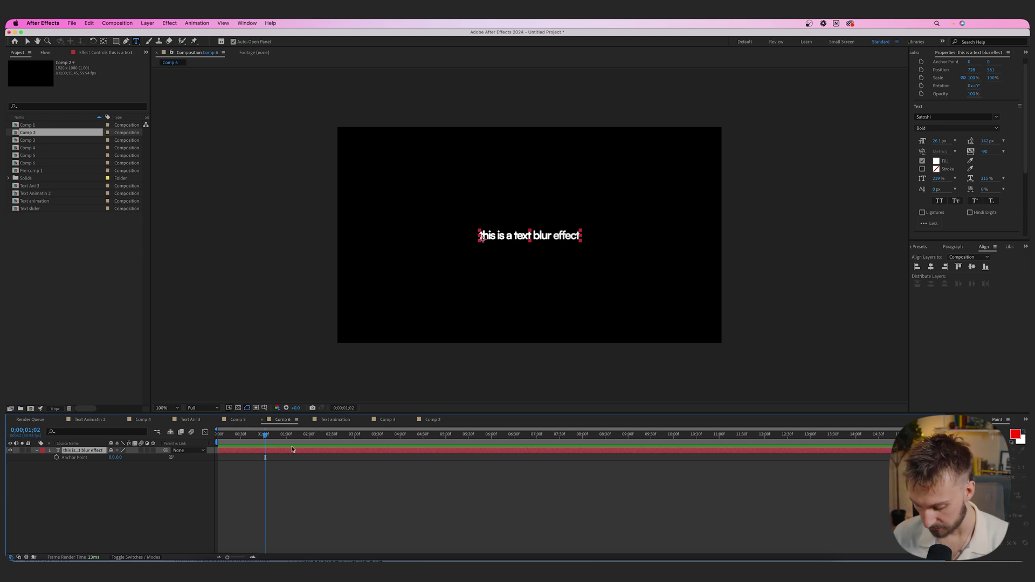
Apply Deep Glow to the text layer with Exposure 0.17 and Radius about 393.
{"action": "key", "text": "ctrl+space"}
{"action": "type", "text": "dee"}
{"action": "key", "text": "Return"}
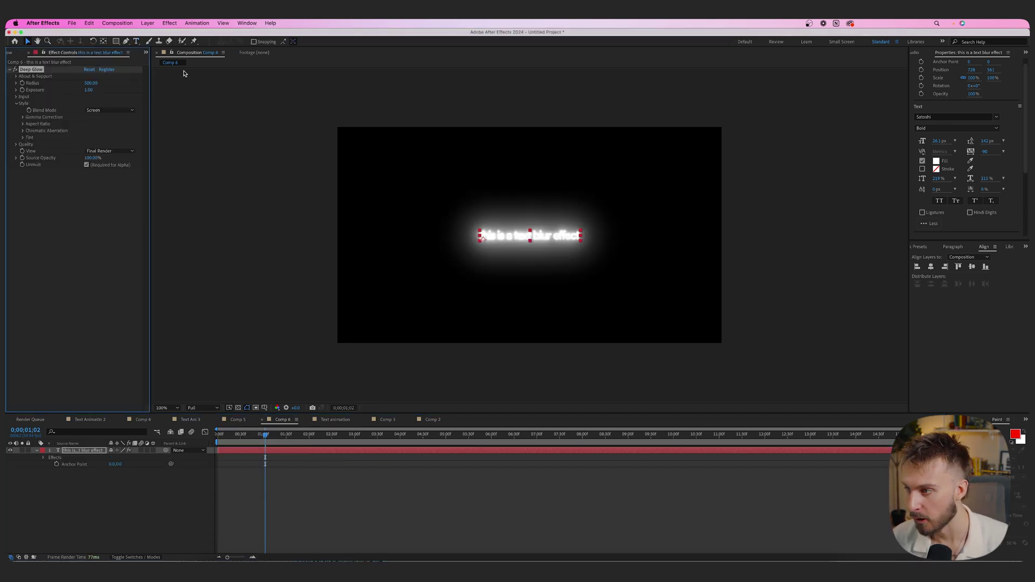
{"action": "left_click_drag", "start_coordinate": [88, 89], "coordinate": [67, 89]}
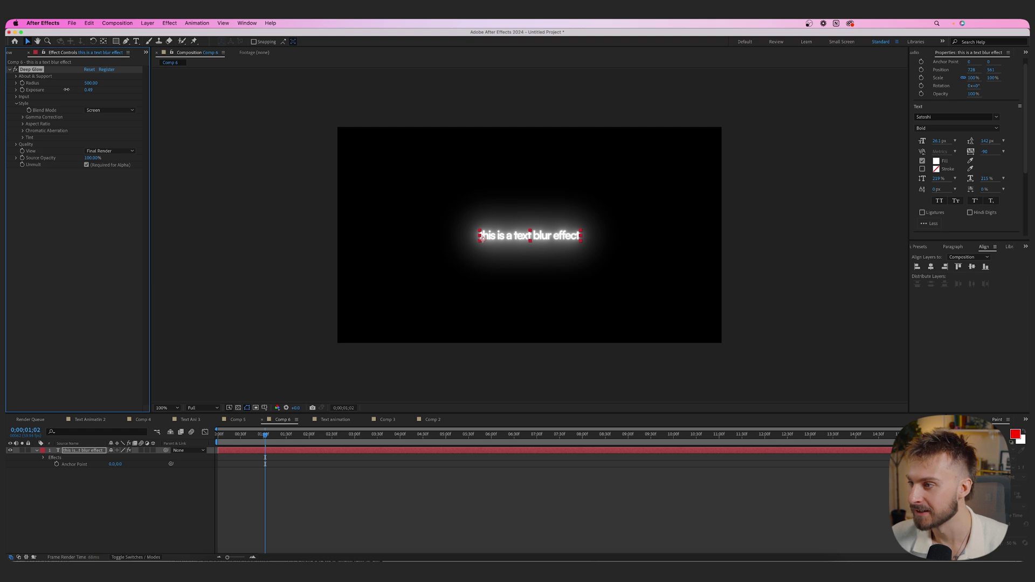
{"action": "left_click_drag", "start_coordinate": [90, 82], "coordinate": [73, 90]}
{"action": "left_click", "coordinate": [334, 492]}
{"action": "scroll", "coordinate": [506, 248], "scroll_direction": "up", "scroll_amount": 1}
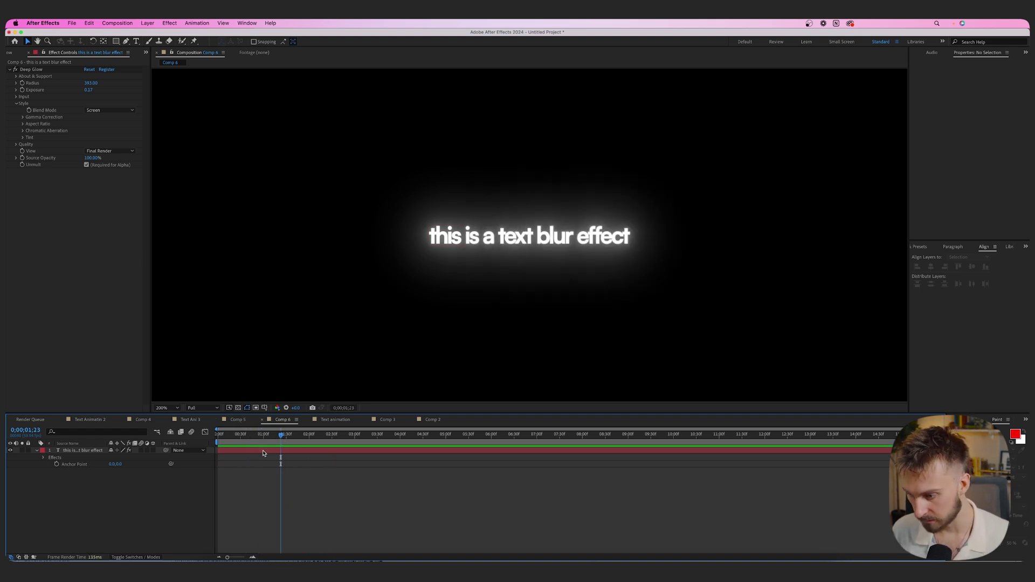
Apply Turbulent Displace to the text layer with Amount 20 and Size 4.
{"action": "left_click", "coordinate": [263, 453]}
{"action": "key", "text": "ctrl+space"}
{"action": "type", "text": "turb"}
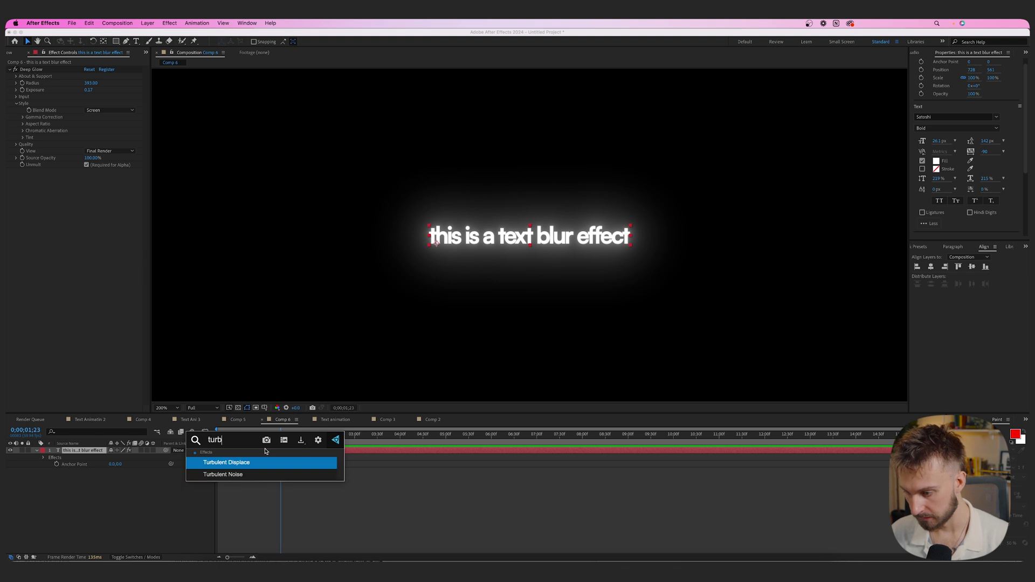
{"action": "key", "text": "Return"}
{"action": "left_click", "coordinate": [88, 185]}
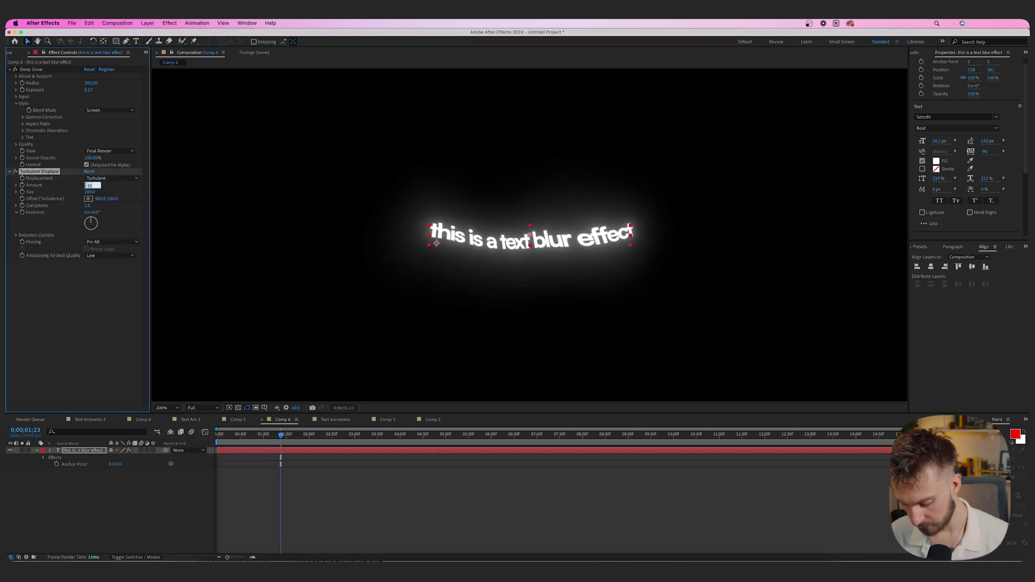
{"action": "type", "text": "20"}
{"action": "left_click", "coordinate": [89, 193]}
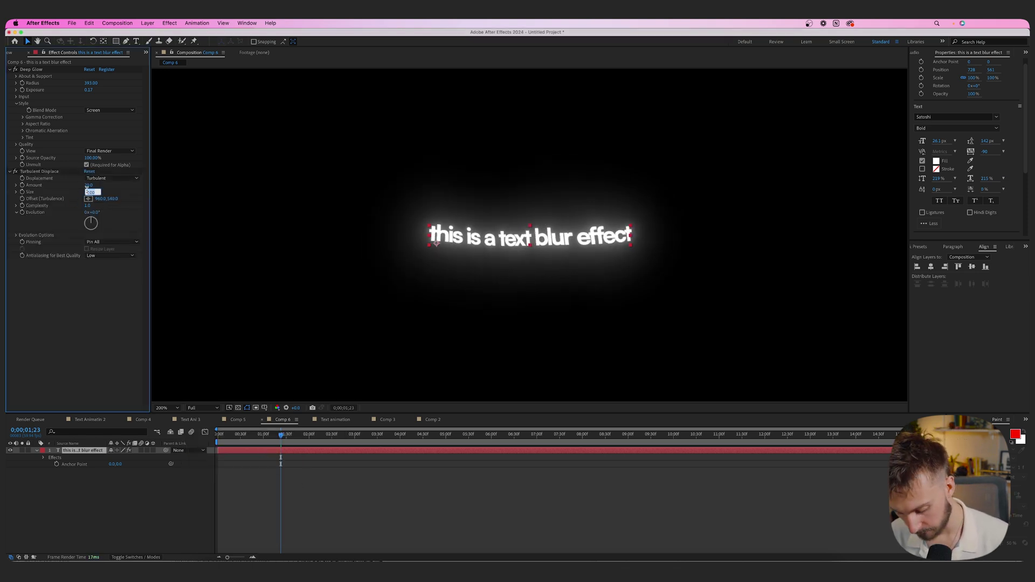
{"action": "type", "text": "4"}
{"action": "key", "text": "Return"}
Add an expression to Turbulent Displace's Random Seed that multiplies time by a constant.
{"action": "left_click", "coordinate": [16, 235]}
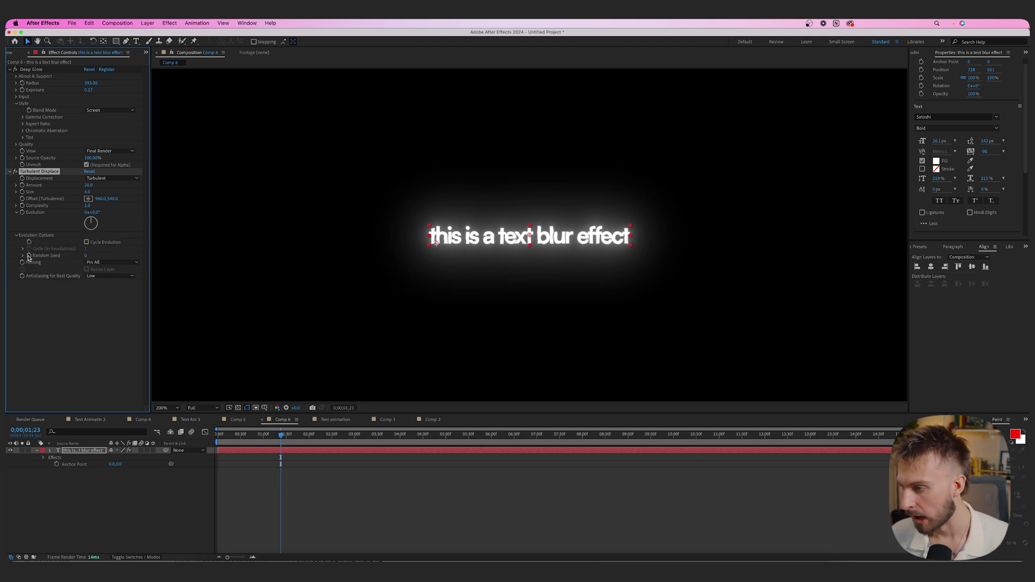
{"action": "left_click", "coordinate": [28, 257], "text": "alt"}
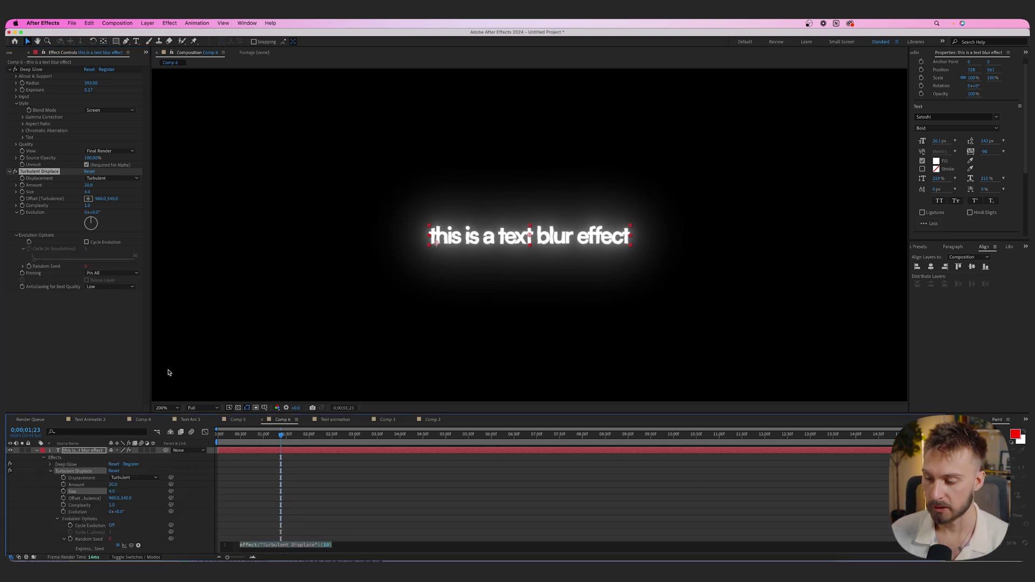
{"action": "type", "text": "time"}
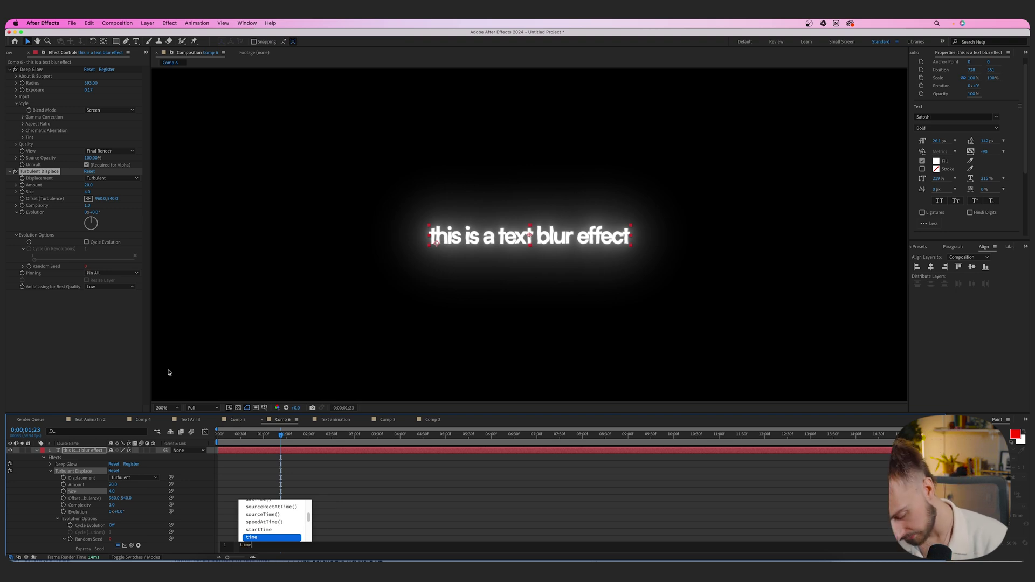
{"action": "type", "text": "*"}
{"action": "left_click", "coordinate": [241, 486]}
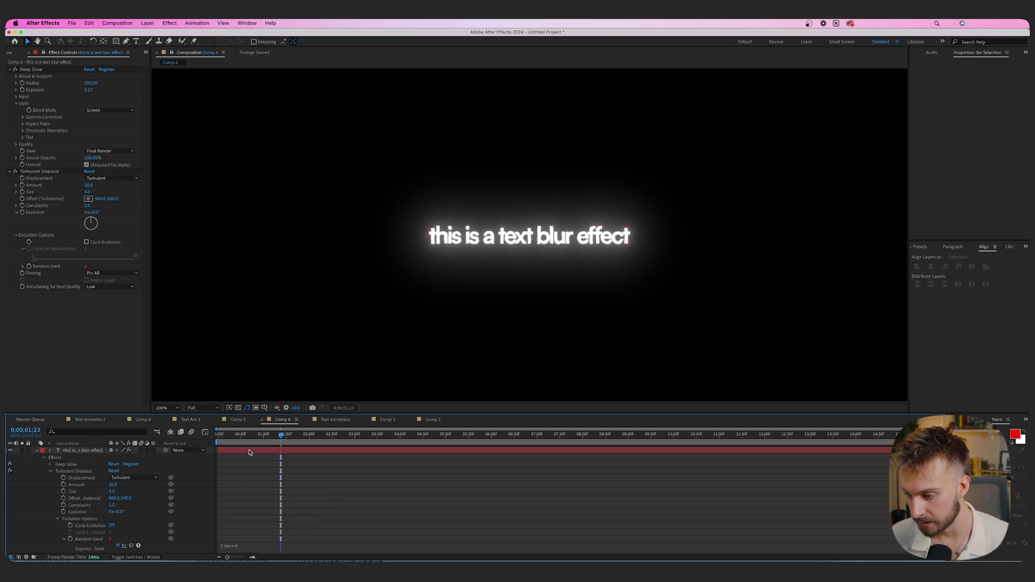
Play the glowing, displaced text animation from the start and collapse the text layer's properties.
{"action": "key", "text": "Home"}
{"action": "key", "text": "space"}
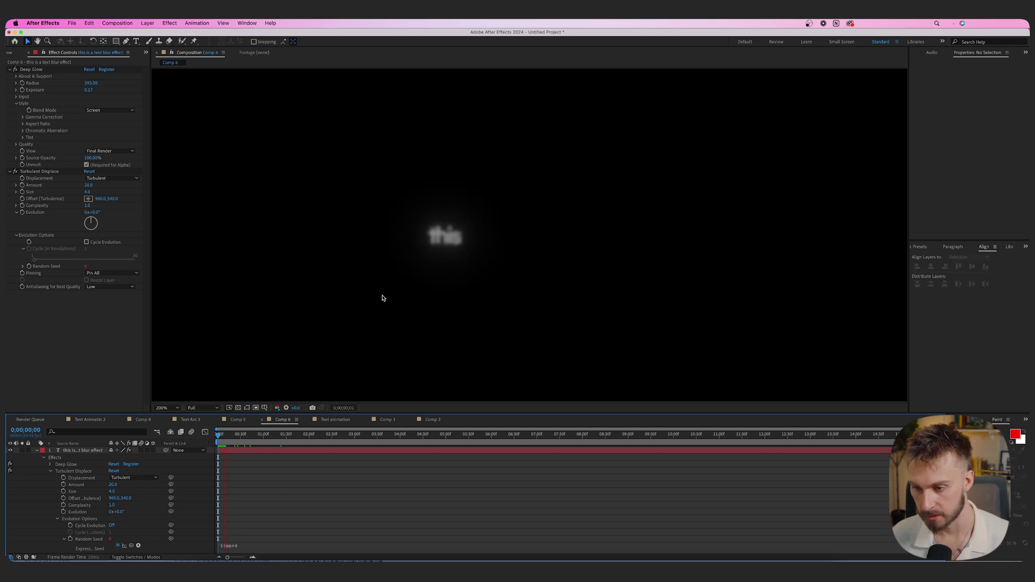
{"action": "key", "text": "slash"}
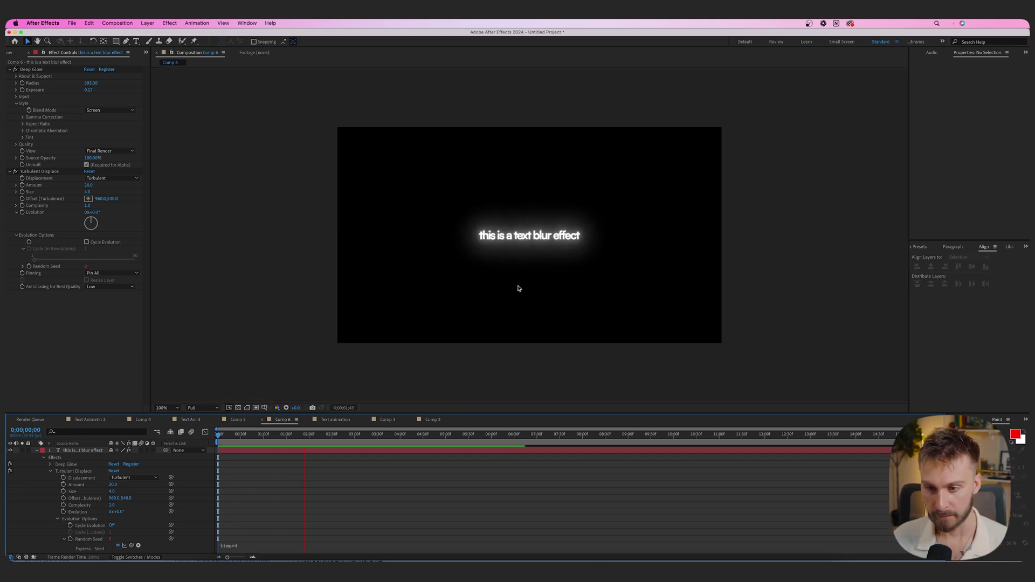
{"action": "key", "text": "space"}
{"action": "key", "text": "u"}
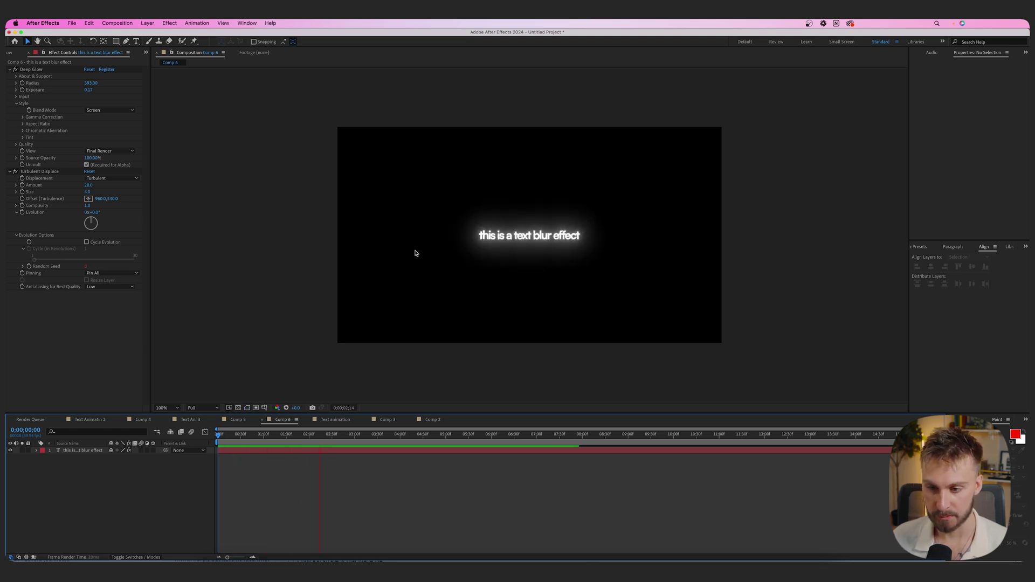
{"action": "key", "text": "space"}
{"action": "key", "text": "space"}
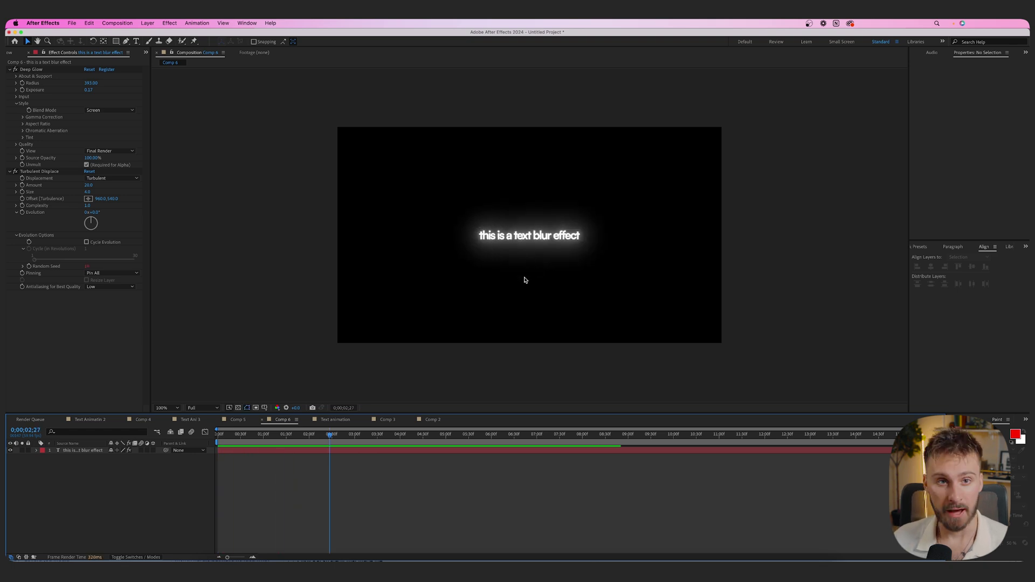